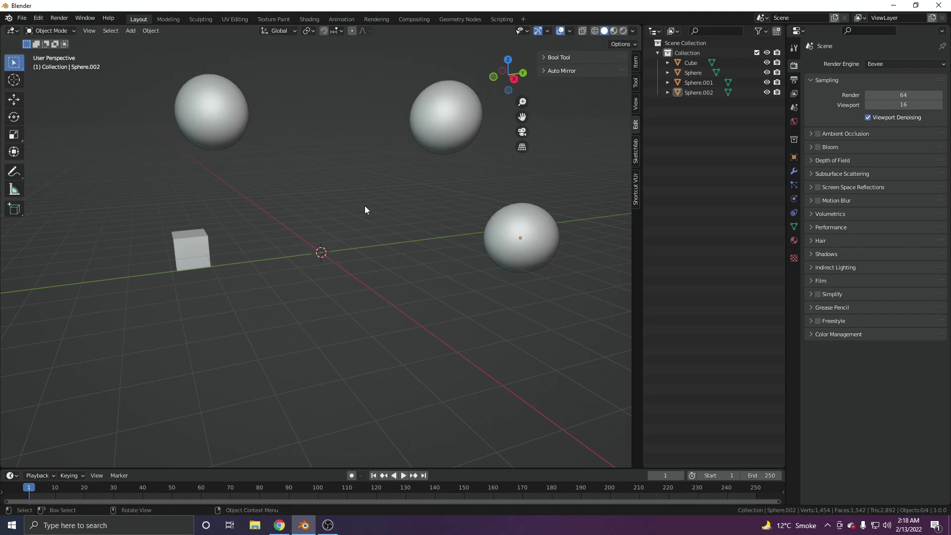
# - Select the cube and snap it to the 3D cursor at the world origin
pyautogui.hotkey('shift', 's')
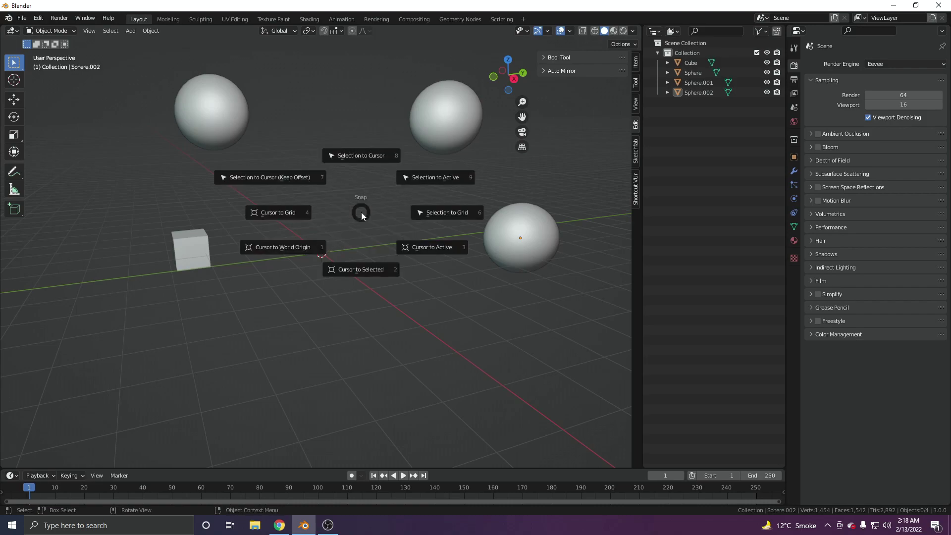
pyautogui.click(347, 171)
pyautogui.click(188, 249)
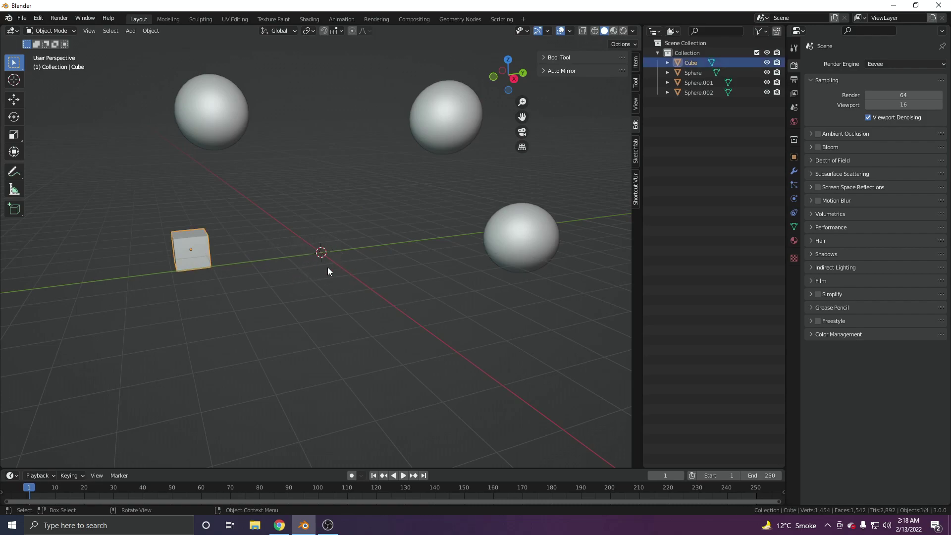
pyautogui.scroll(3, 344, 264)
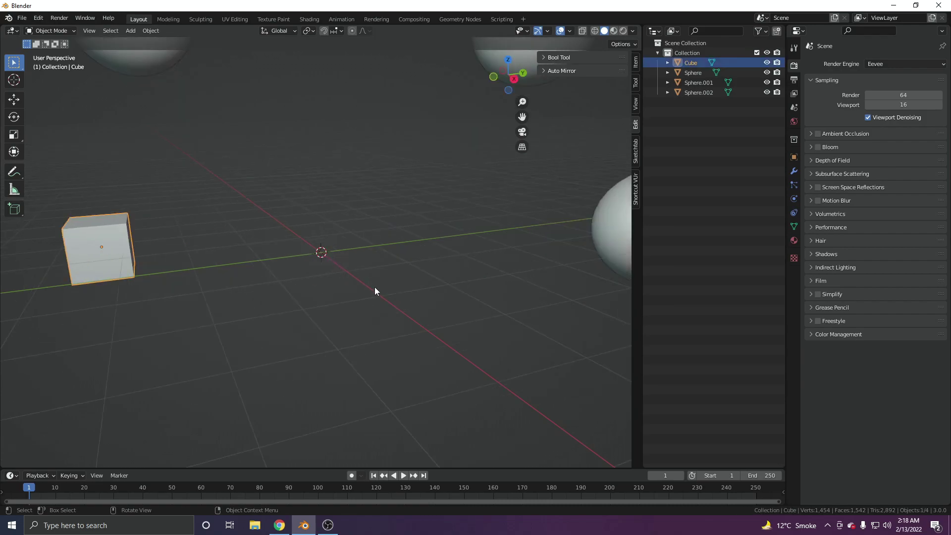
pyautogui.hotkey('shift', 's')
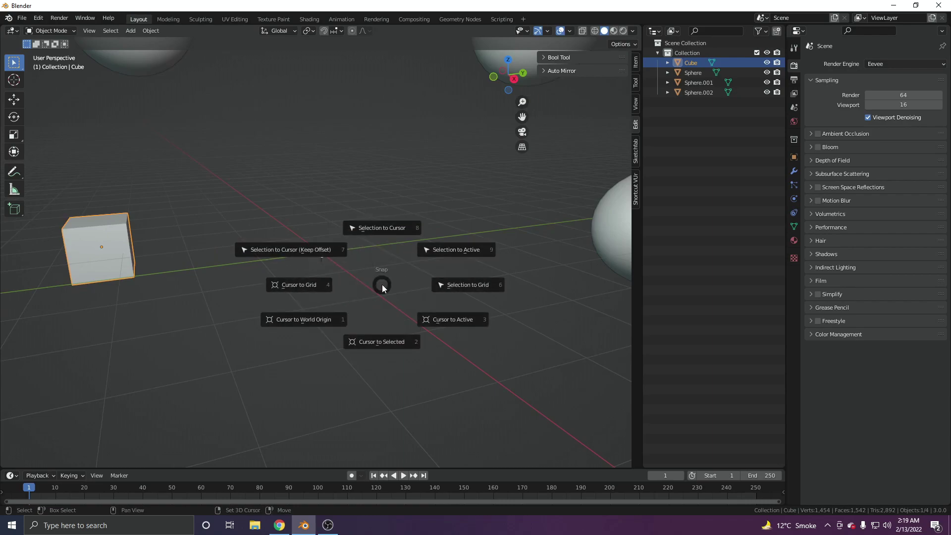
pyautogui.click(375, 227)
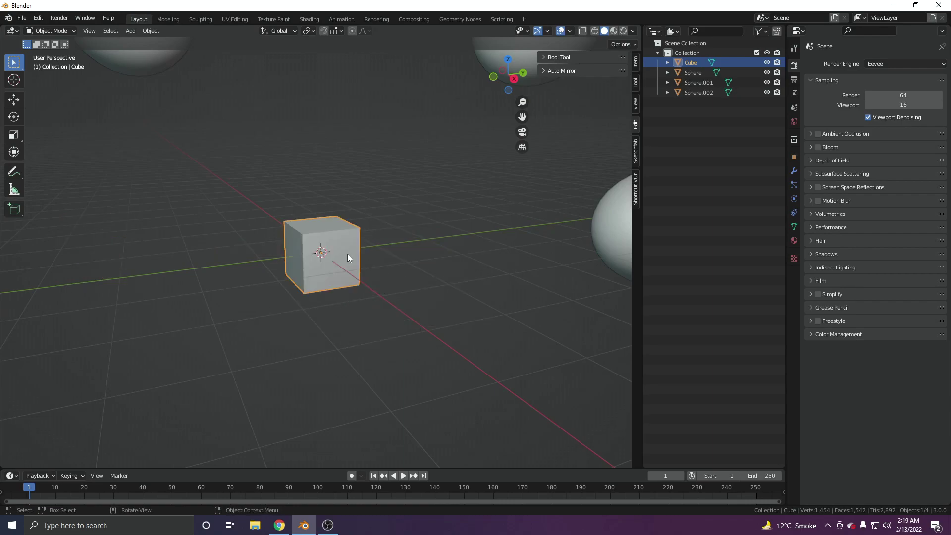
# - Place the 3D cursor on the surface of Sphere.001 and snap the selected cube to it
pyautogui.scroll(-4, 254, 242)
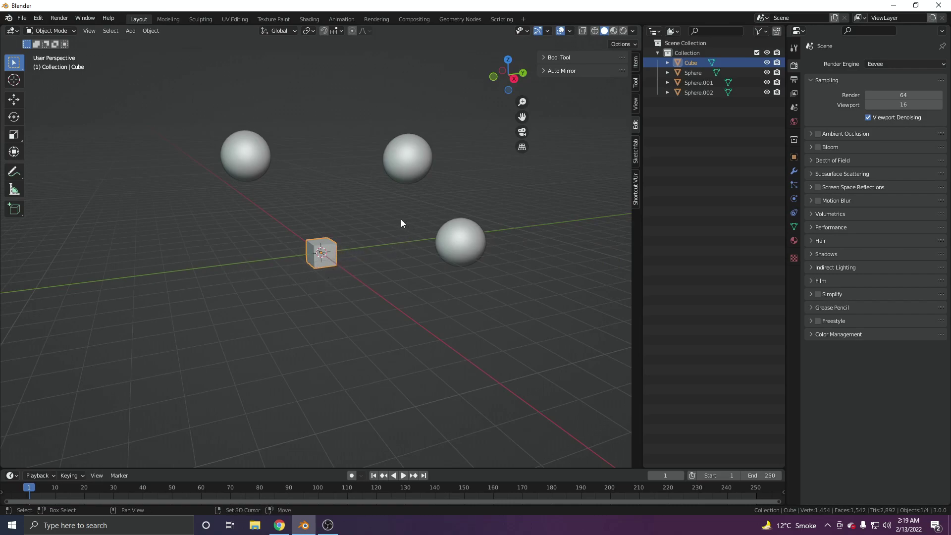
pyautogui.keyDown('shift'); pyautogui.rightClick(405, 154); pyautogui.keyUp('shift')
pyautogui.hotkey('shift', 's')
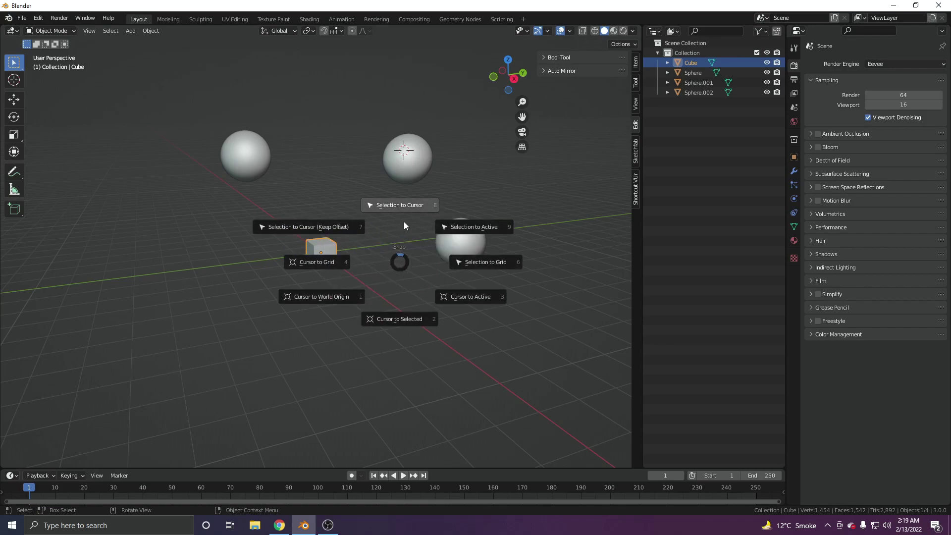
pyautogui.click(402, 208)
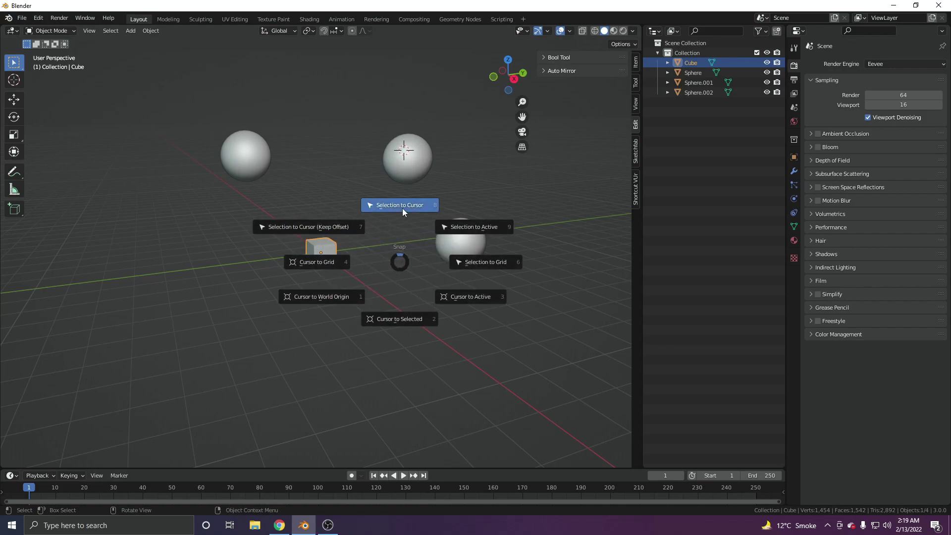
# - Snap the 3D cursor to the selected cube, then return the cursor to the world origin
pyautogui.scroll(3, 388, 206)
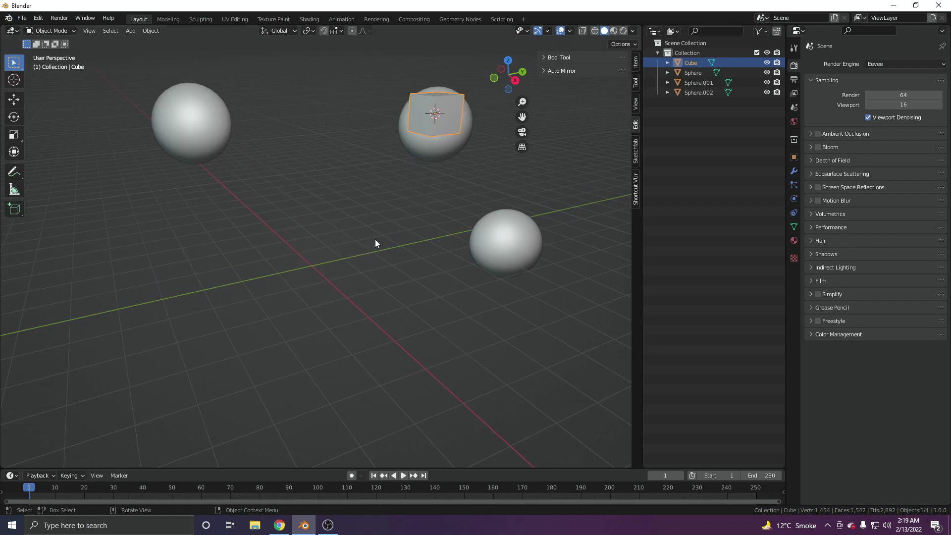
pyautogui.hotkey('shift', 's')
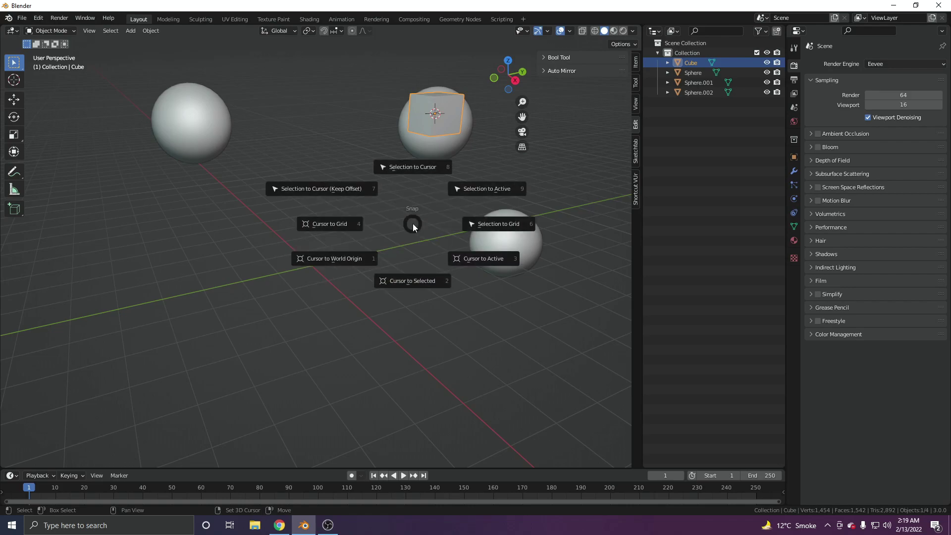
pyautogui.click(418, 281)
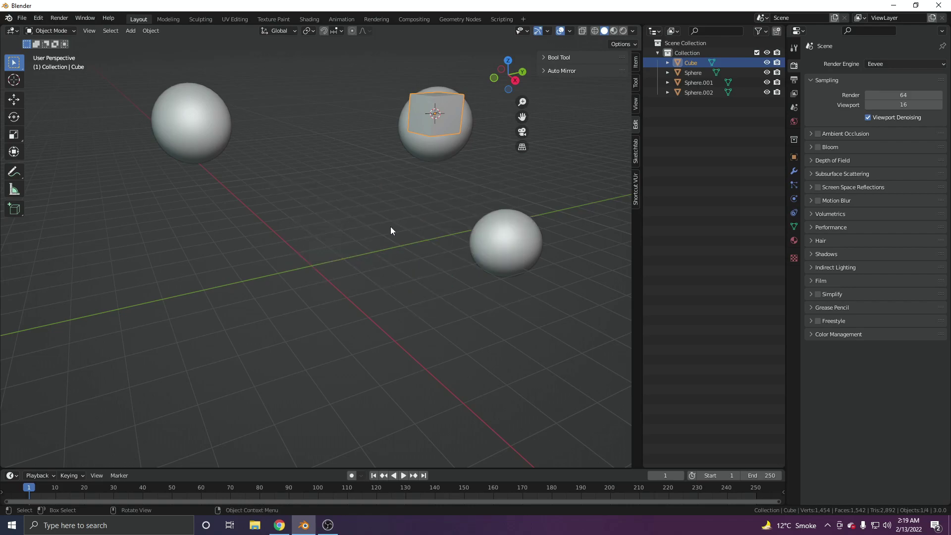
pyautogui.hotkey('shift', 's')
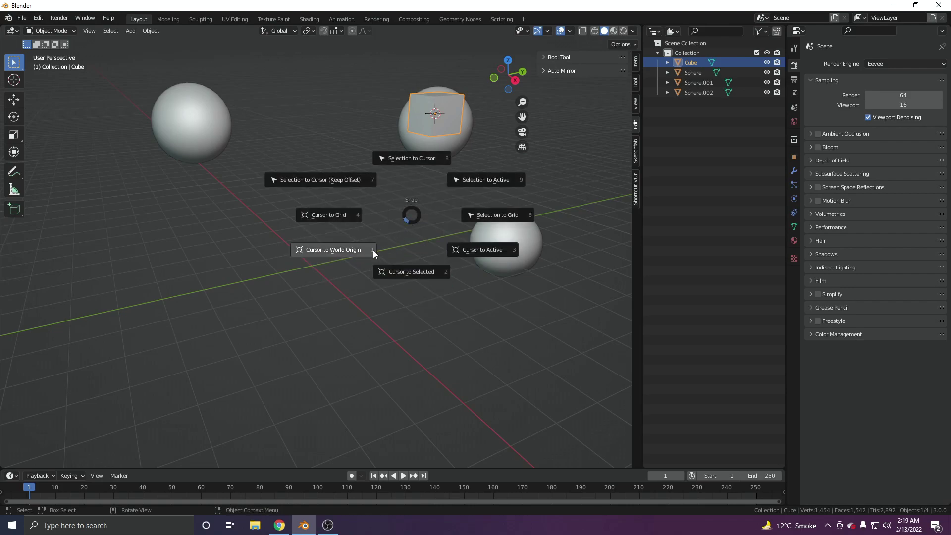
pyautogui.click(357, 249)
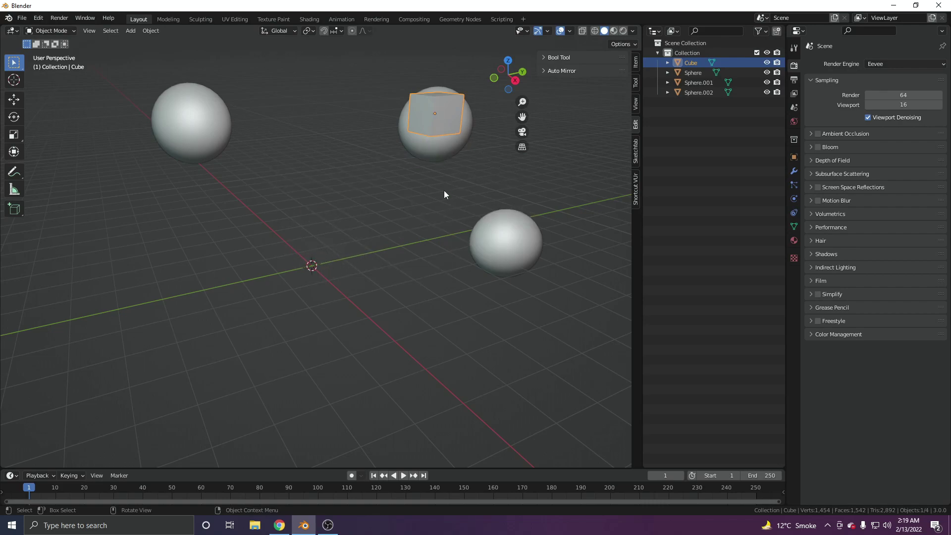
# - Select the object Sphere and snap it to the 3D cursor at the world origin
pyautogui.click(230, 139)
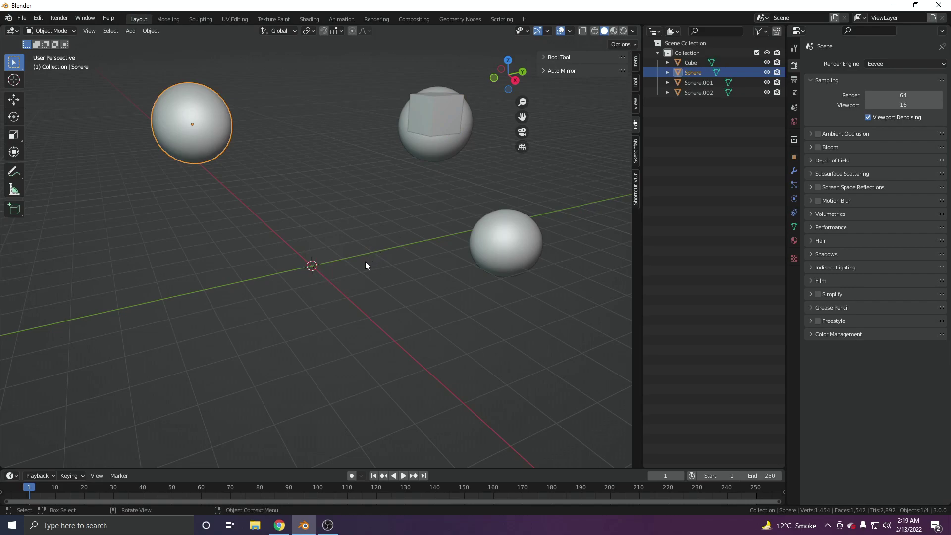
pyautogui.hotkey('shift', 's')
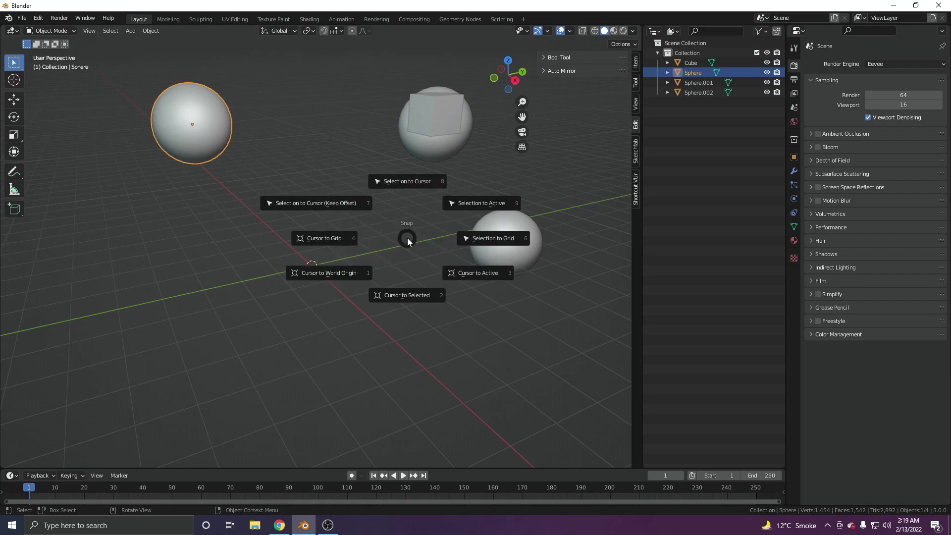
pyautogui.click(413, 182)
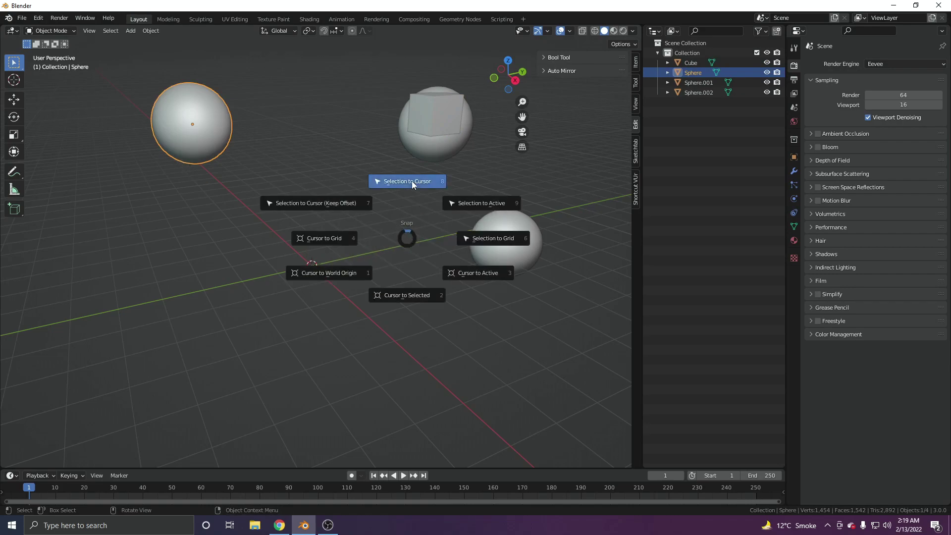
# - Snap Sphere.002 to the 3D cursor, move it clear of the origin, and select the sphere remaining at the cursor
pyautogui.click(485, 268)
pyautogui.hotkey('shift', 's')
pyautogui.click(473, 189)
pyautogui.press('g')
pyautogui.click(177, 190)
pyautogui.click(312, 261)
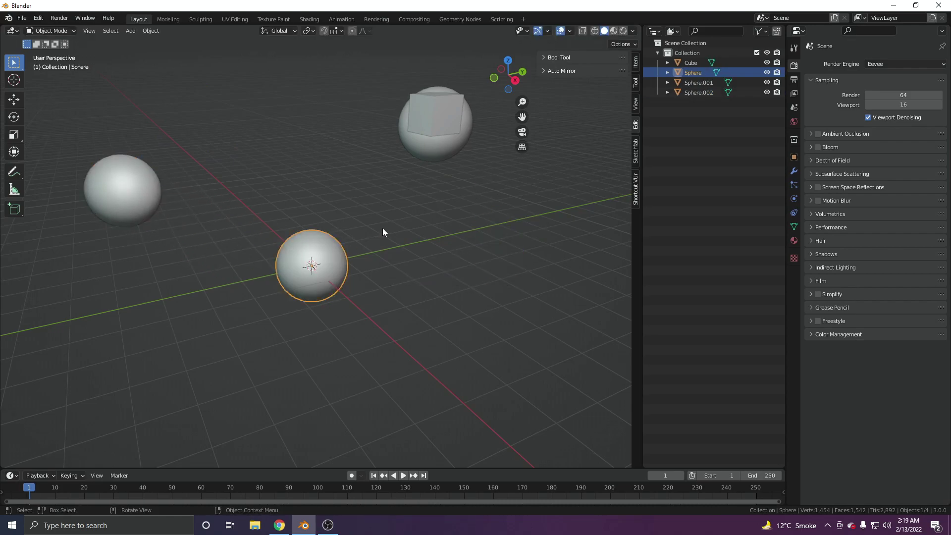
# - Move the cube out of Sphere.001 into the empty space above the sphere at the origin
pyautogui.scroll(-1, 372, 194)
pyautogui.moveTo(391, 213); pyautogui.dragTo(404, 197, button='middle')
pyautogui.click(402, 173)
pyautogui.press('g')
pyautogui.click(266, 154)
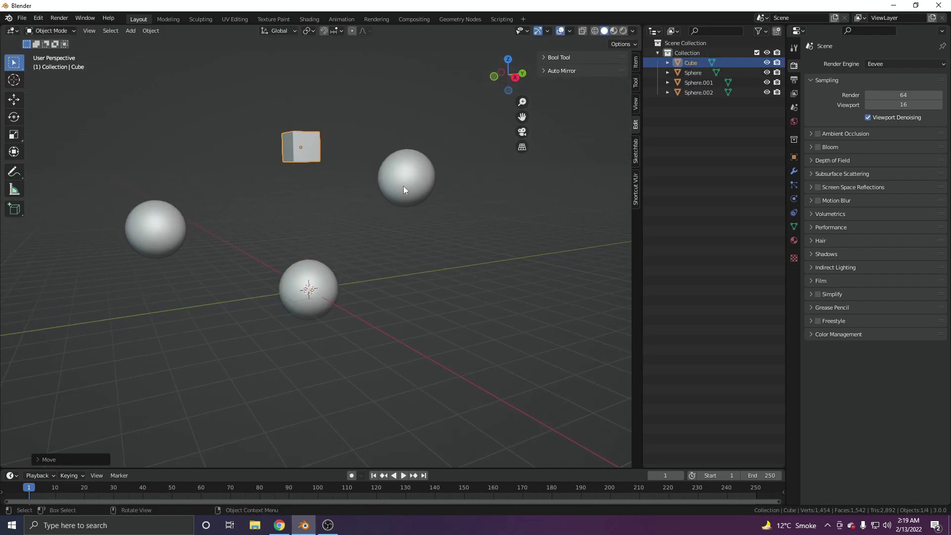
# - Select the cube again and snap the 3D cursor to it
pyautogui.click(320, 283)
pyautogui.click(292, 154)
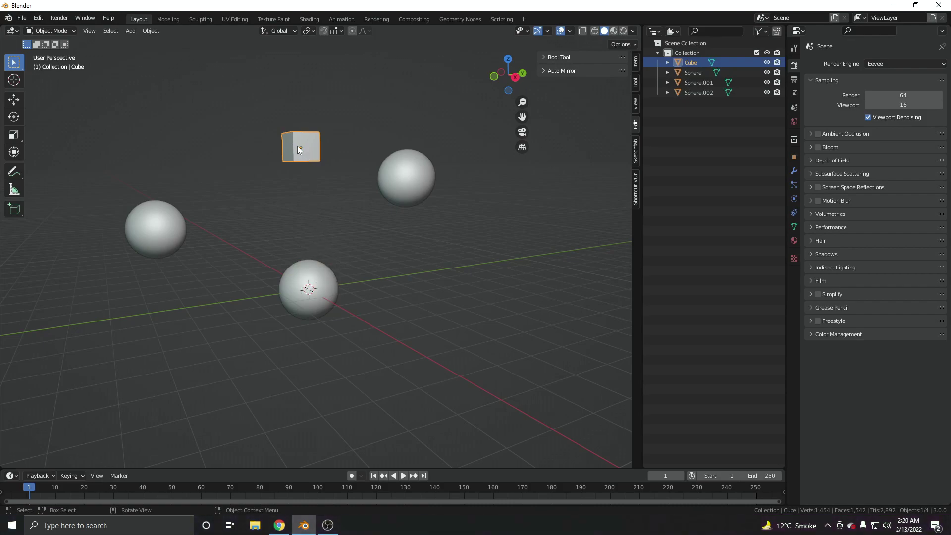
pyautogui.hotkey('shift', 's')
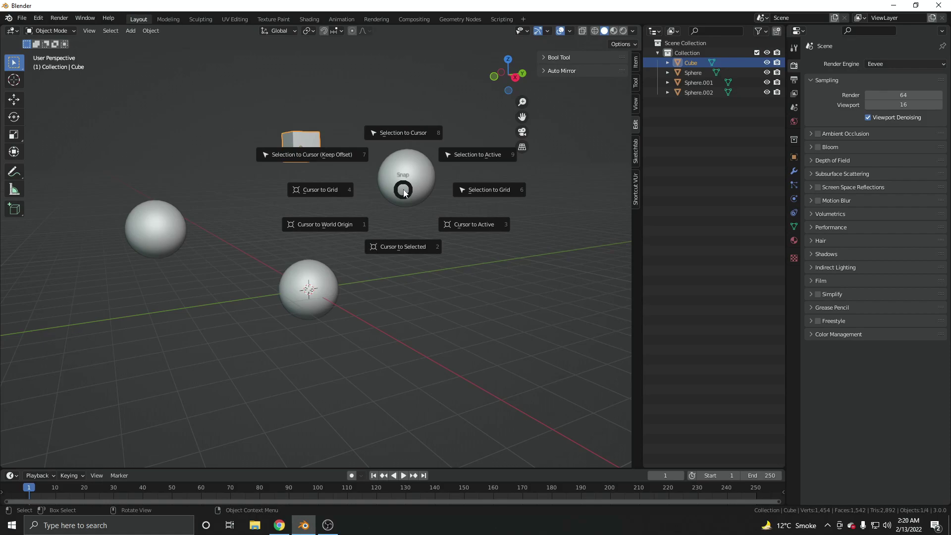
pyautogui.click(399, 249)
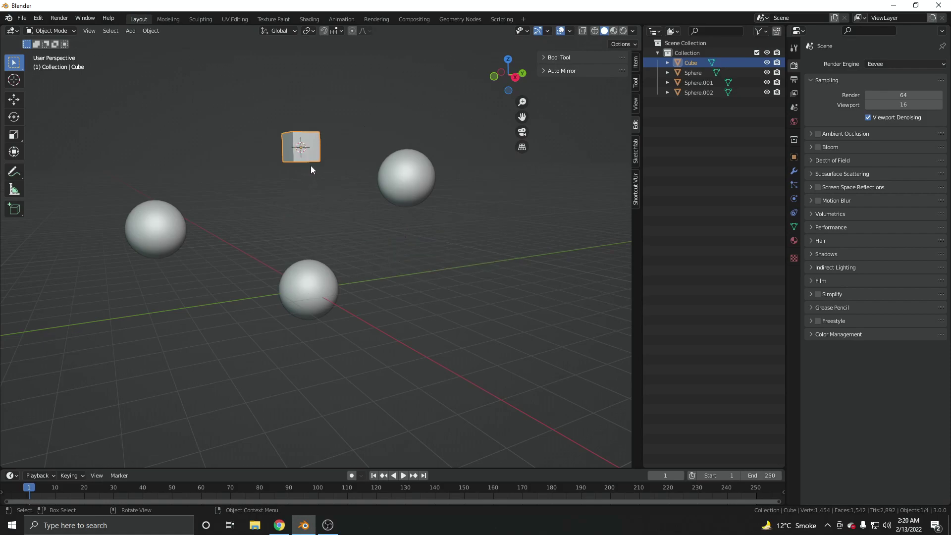
# - Select Sphere.001 and snap it to the 3D cursor at the cube's centre
pyautogui.click(319, 281)
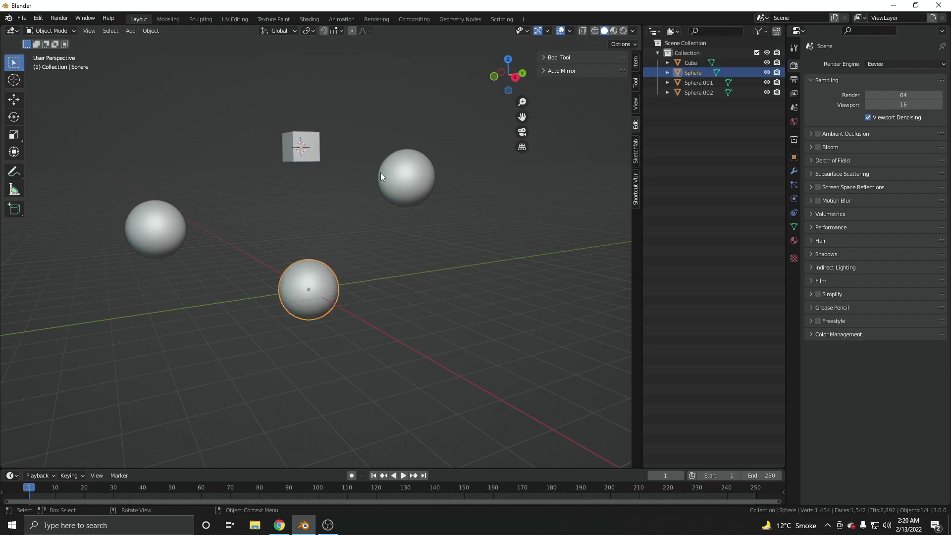
pyautogui.click(391, 185)
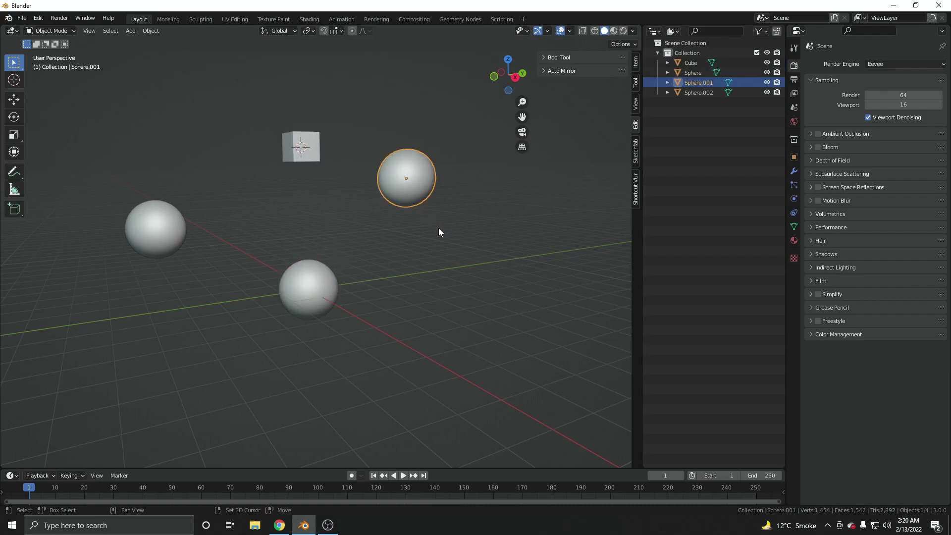
pyautogui.hotkey('shift', 's')
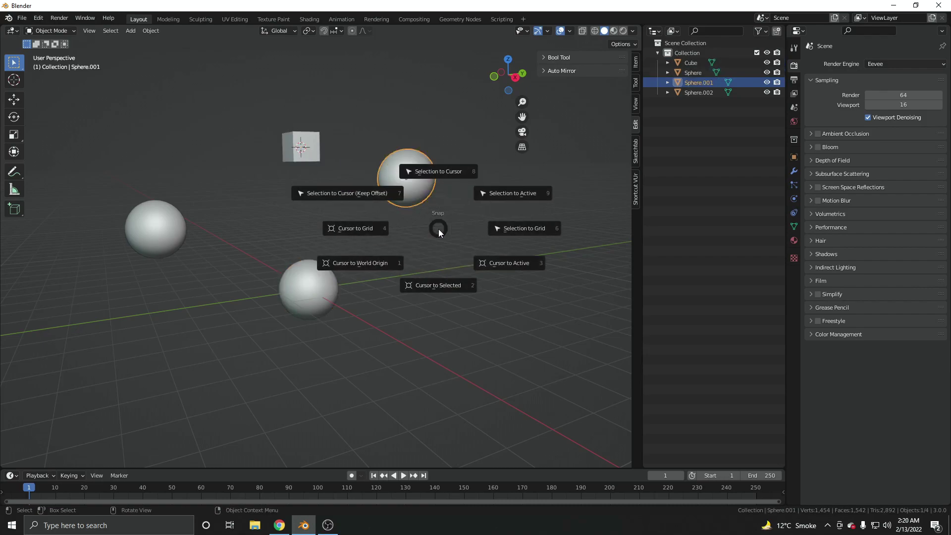
pyautogui.click(439, 173)
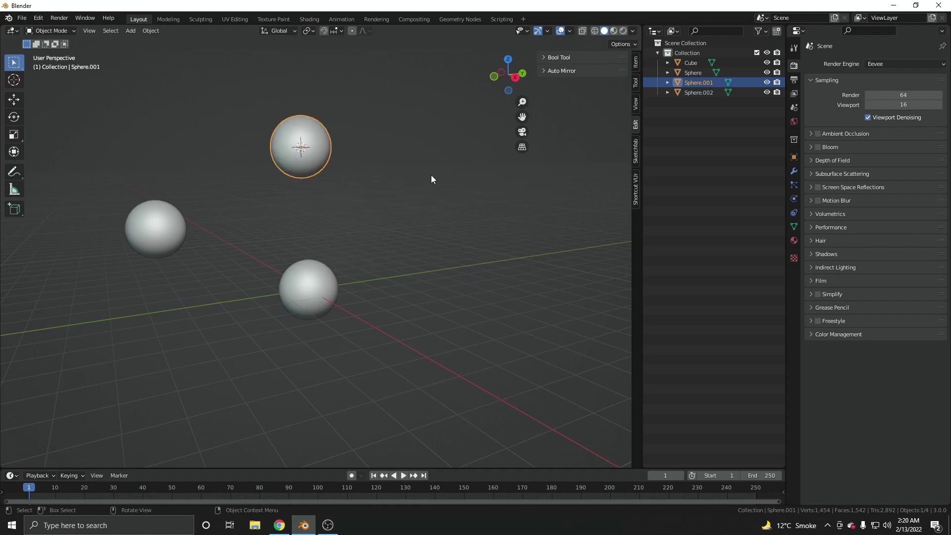
pyautogui.press('g')
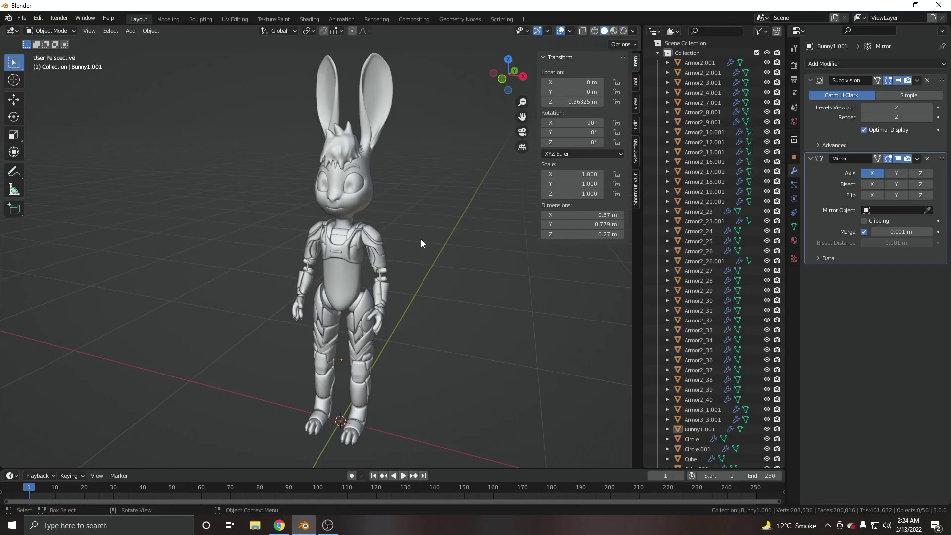
# - Select individual armor pieces on the rabbit's arms, torso and thighs to examine how the model is divided into objects
pyautogui.scroll(4, 420, 252)
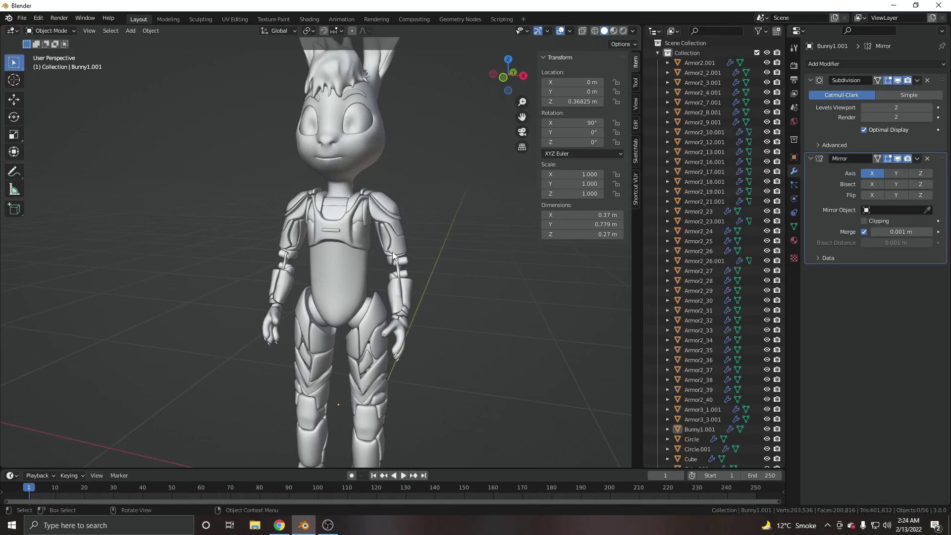
pyautogui.click(373, 296)
pyautogui.click(346, 324)
pyautogui.click(363, 265)
pyautogui.click(400, 254)
pyautogui.click(399, 253)
pyautogui.click(376, 353)
pyautogui.click(371, 381)
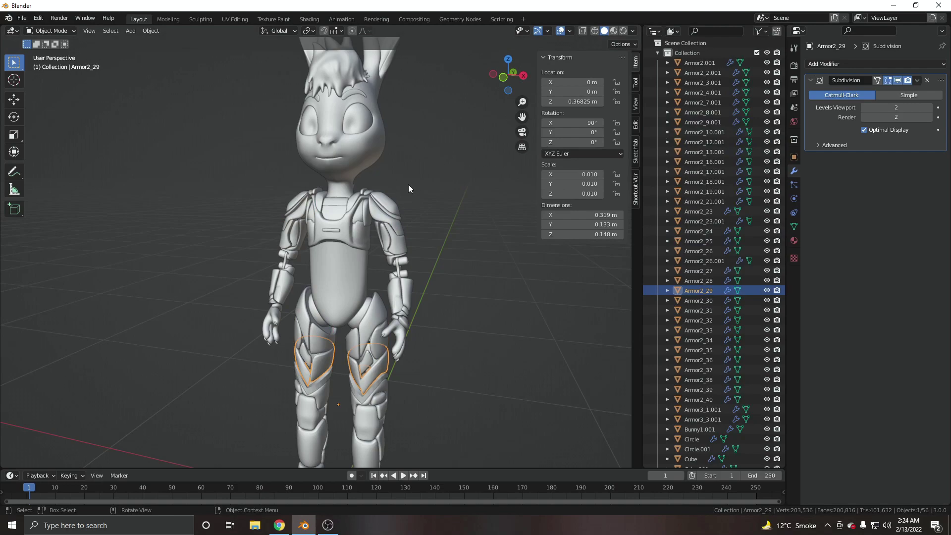
# - Select the rabbit's eyes, head and chest area in turn and examine their modifiers and the Subdivision modifier's options
pyautogui.keyDown('shift'); pyautogui.moveTo(408, 184); pyautogui.dragTo(404, 236, button='middle'); pyautogui.keyUp('shift')
pyautogui.keyDown('shift'); pyautogui.moveTo(352, 169); pyautogui.dragTo(349, 243, button='middle'); pyautogui.keyUp('shift')
pyautogui.click(349, 255)
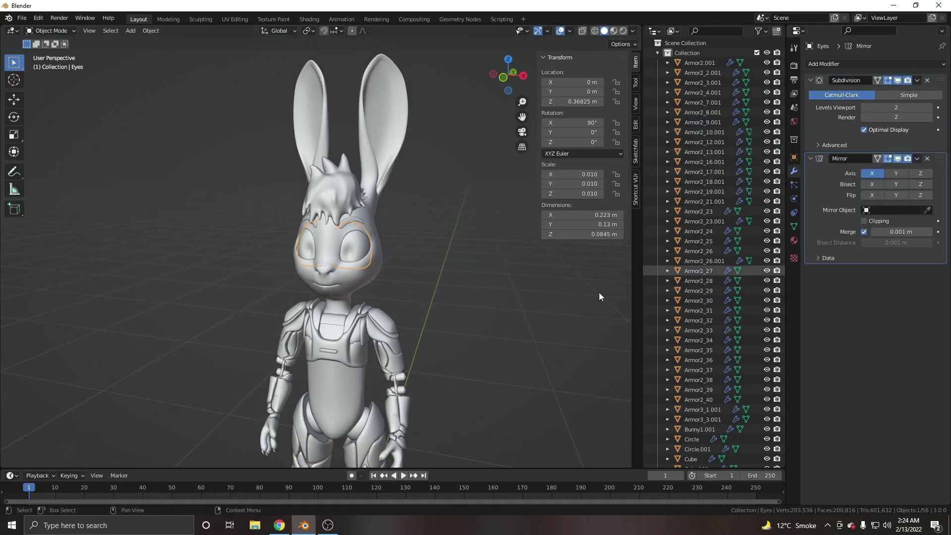
pyautogui.click(361, 274)
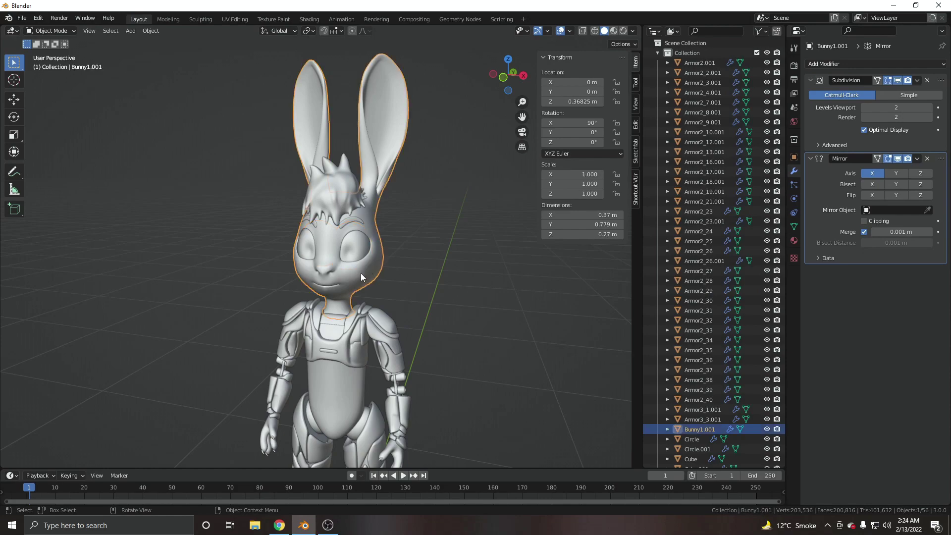
pyautogui.click(366, 332)
pyautogui.keyDown('shift'); pyautogui.scroll(-3, 376, 302); pyautogui.keyUp('shift')
pyautogui.scroll(3, 384, 275)
pyautogui.click(917, 81)
pyautogui.click(567, 265)
# - Examine the full rabbit figure from head to feet and check the Subdivision modifier on leg armor piece Armor2_30
pyautogui.scroll(-2, 438, 303)
pyautogui.keyDown('shift'); pyautogui.moveTo(439, 303); pyautogui.dragTo(440, 200, button='middle'); pyautogui.keyUp('shift')
pyautogui.scroll(1, 436, 208)
pyautogui.click(355, 343)
pyautogui.press('g')
pyautogui.rightClick(385, 342)
pyautogui.click(396, 309)
pyautogui.scroll(-4, 403, 296)
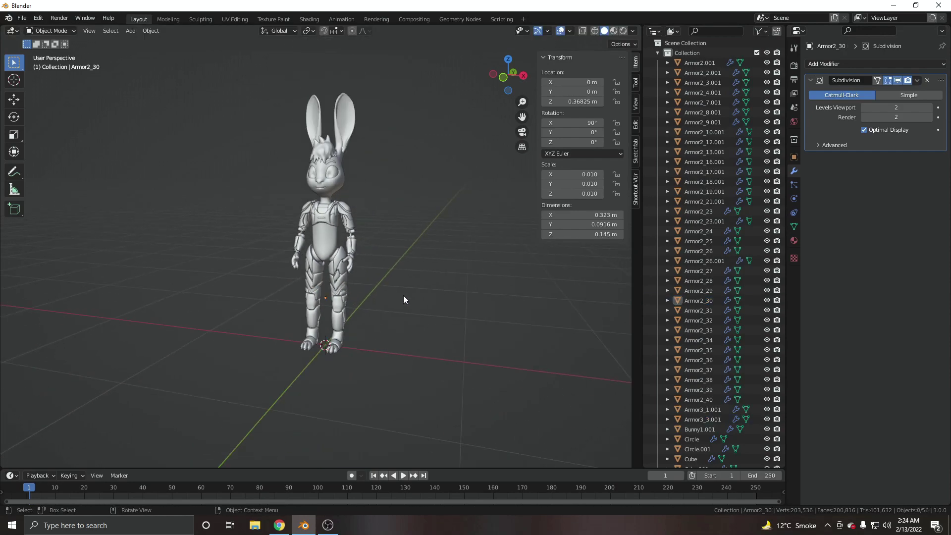
pyautogui.scroll(3, 376, 298)
pyautogui.scroll(-2, 361, 292)
pyautogui.scroll(2, 369, 280)
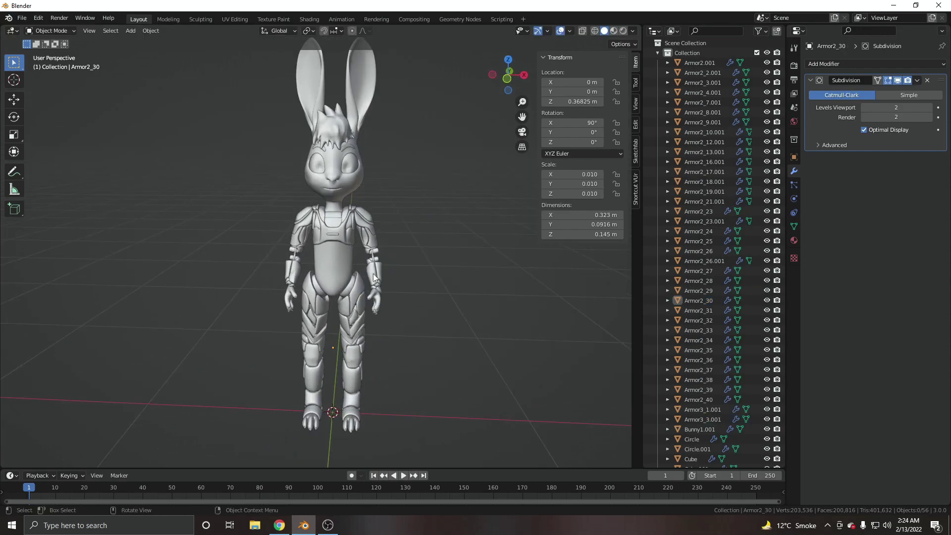
# - Select all the rabbit's parts and convert them to meshes so their modifiers are applied at once
pyautogui.press('a')
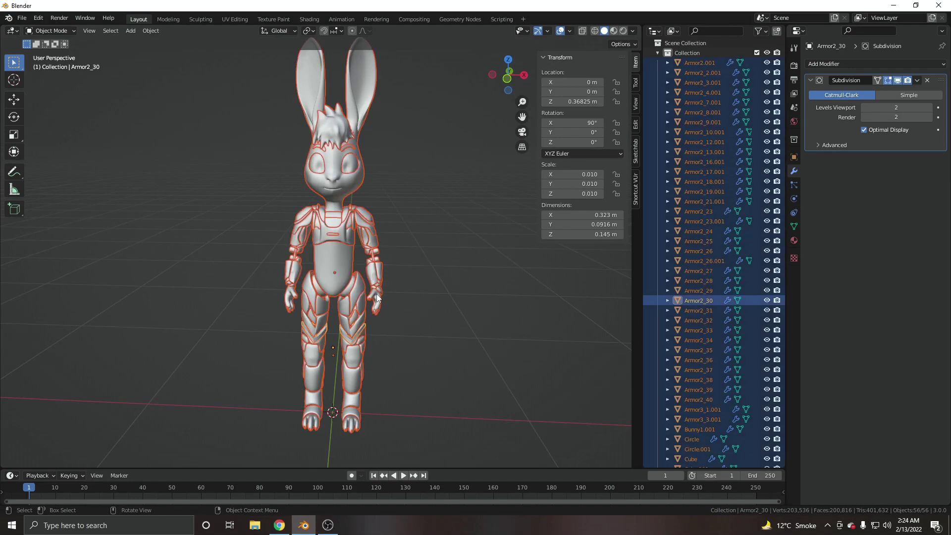
pyautogui.rightClick(350, 219)
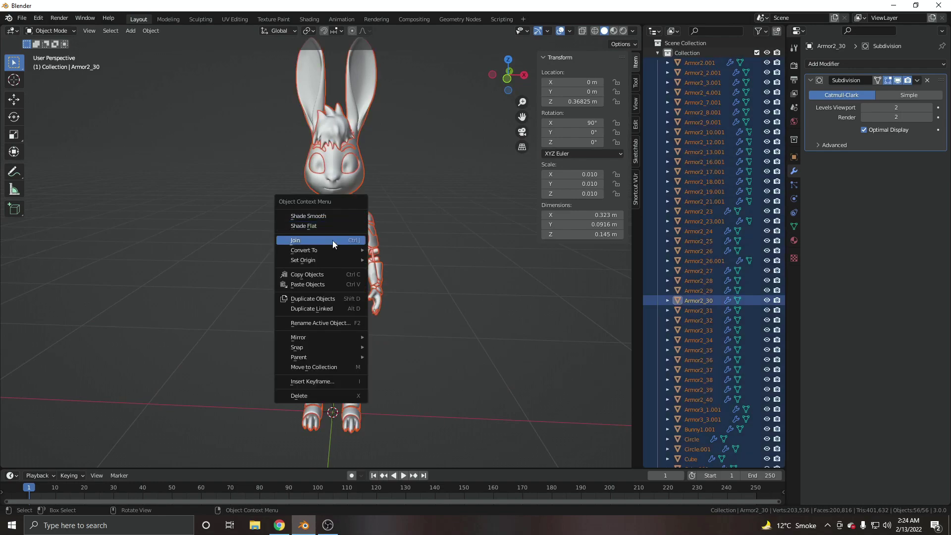
pyautogui.moveTo(325, 250)
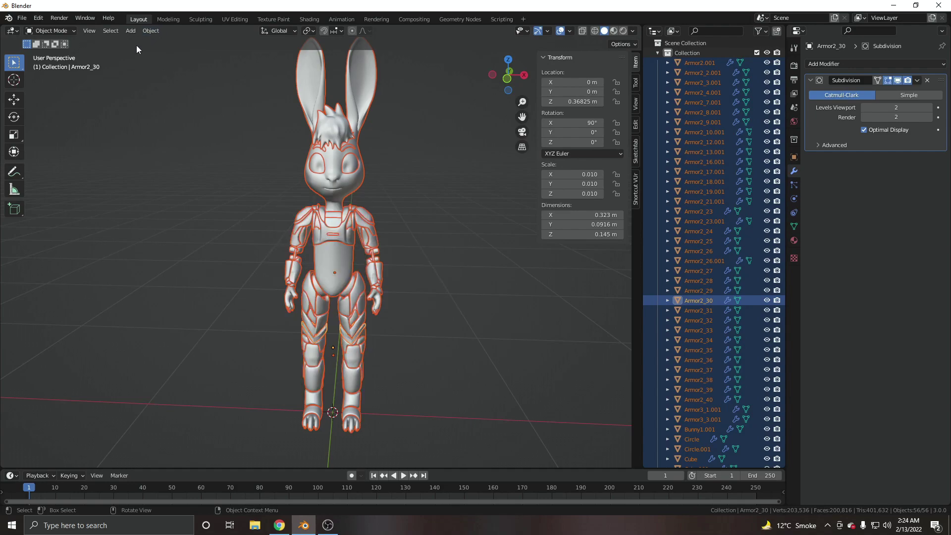
pyautogui.click(149, 31)
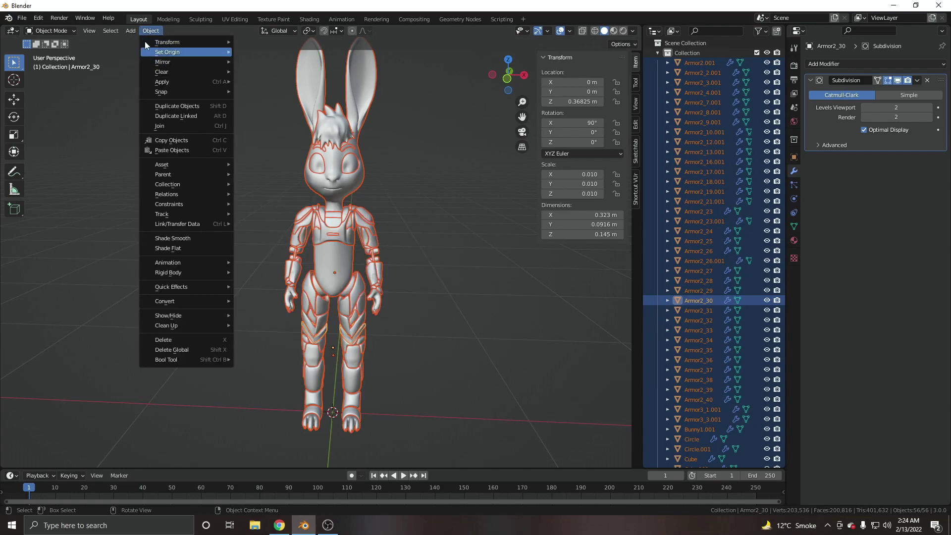
pyautogui.moveTo(177, 299)
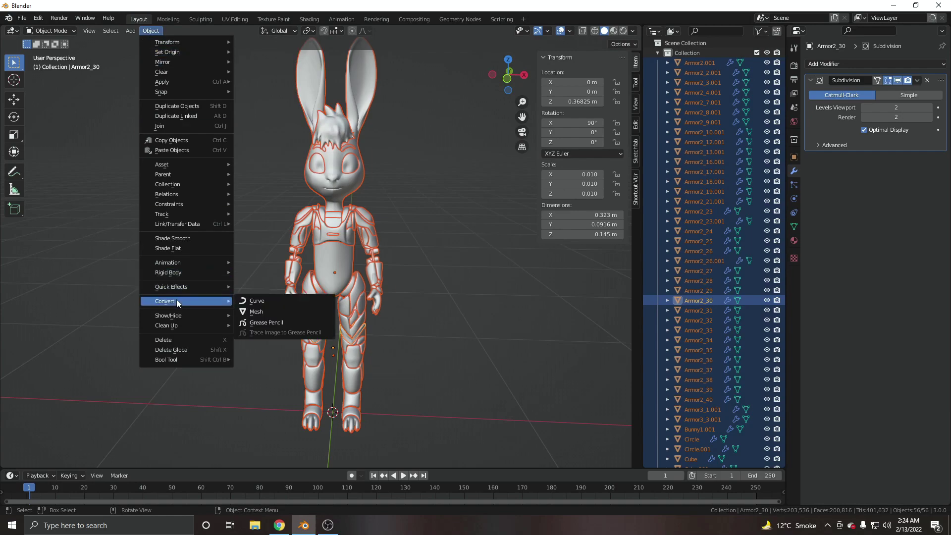
pyautogui.click(270, 311)
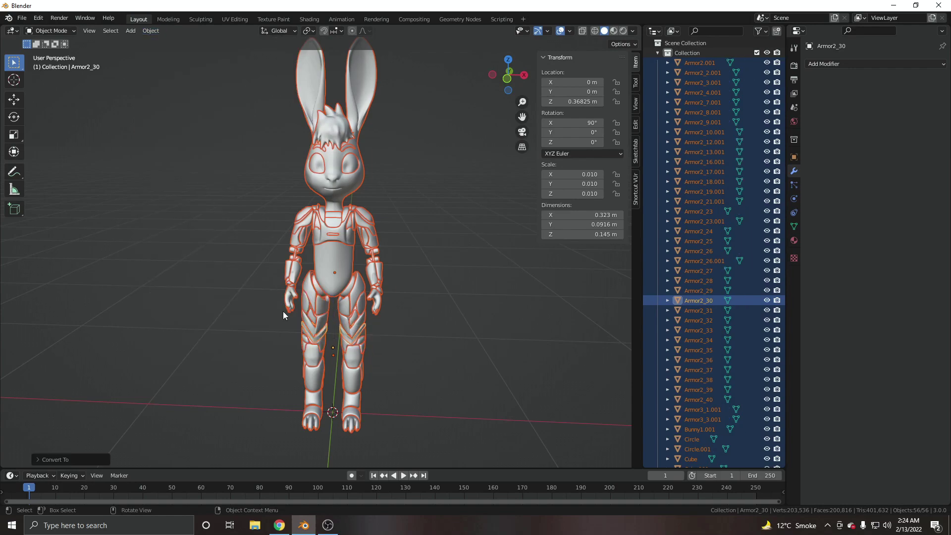
# - Select the rabbit's head, eyes, torso, arm and leg pieces in turn and check their modifier lists
pyautogui.click(335, 291)
pyautogui.click(348, 304)
pyautogui.click(370, 245)
pyautogui.click(342, 210)
pyautogui.click(339, 180)
pyautogui.click(338, 128)
pyautogui.click(353, 163)
pyautogui.click(331, 173)
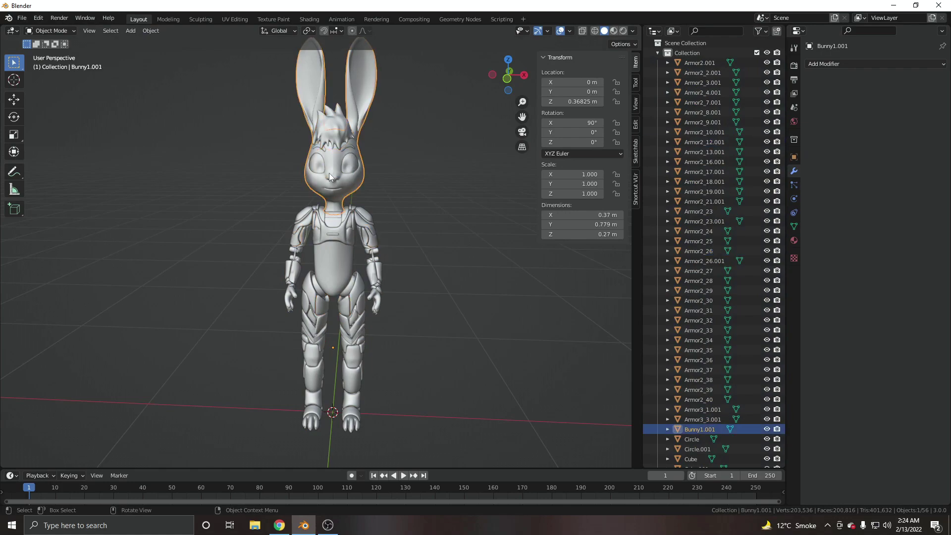
pyautogui.click(329, 138)
pyautogui.click(311, 292)
pyautogui.click(333, 288)
pyautogui.click(361, 322)
pyautogui.moveTo(354, 364); pyautogui.dragTo(348, 389)
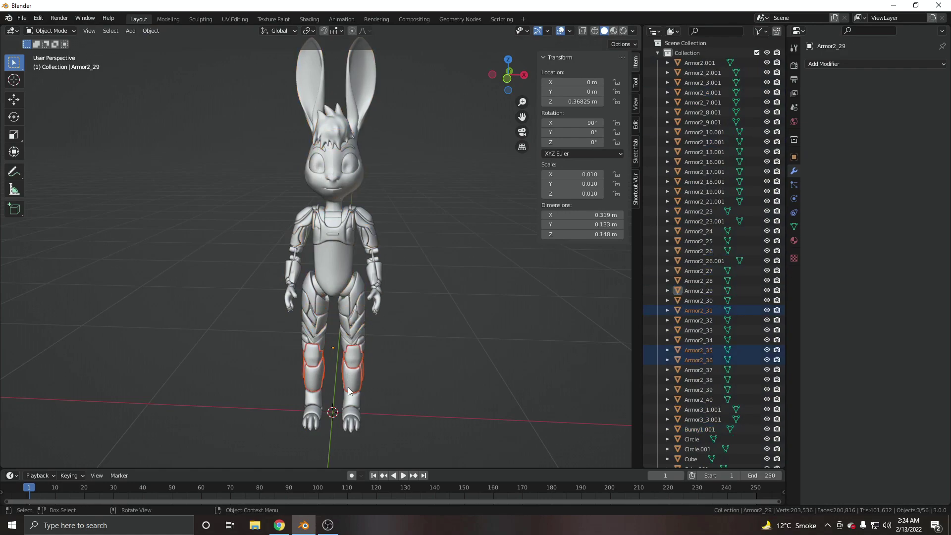
pyautogui.click(340, 168)
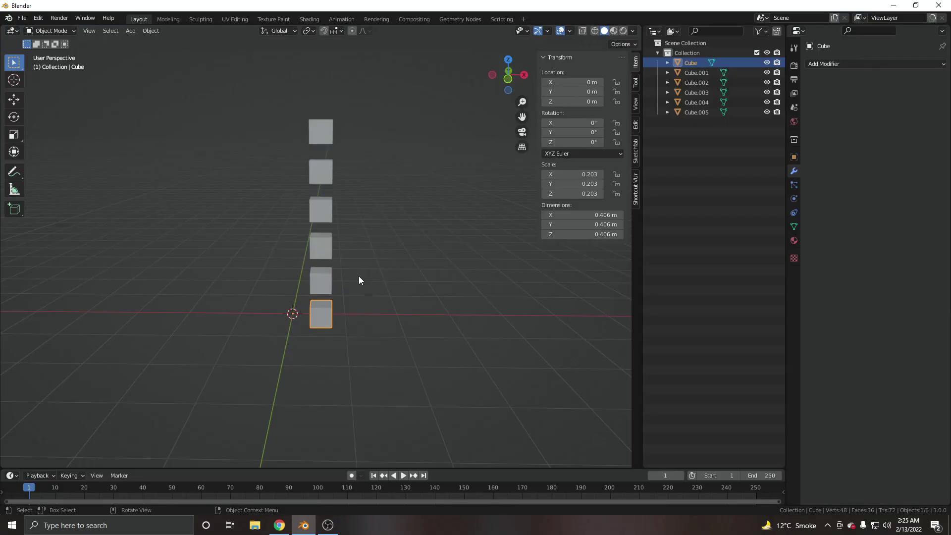
# - Add Mirror and Subdivision Surface modifiers to the lowest cube and set the subdivision viewport level to 2
pyautogui.scroll(6, 366, 300)
pyautogui.click(808, 66)
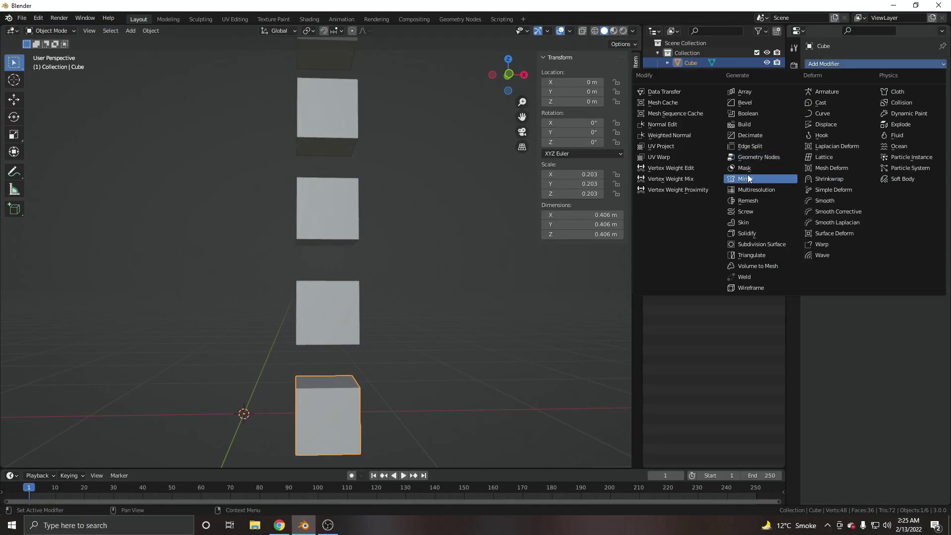
pyautogui.click(748, 178)
pyautogui.click(858, 63)
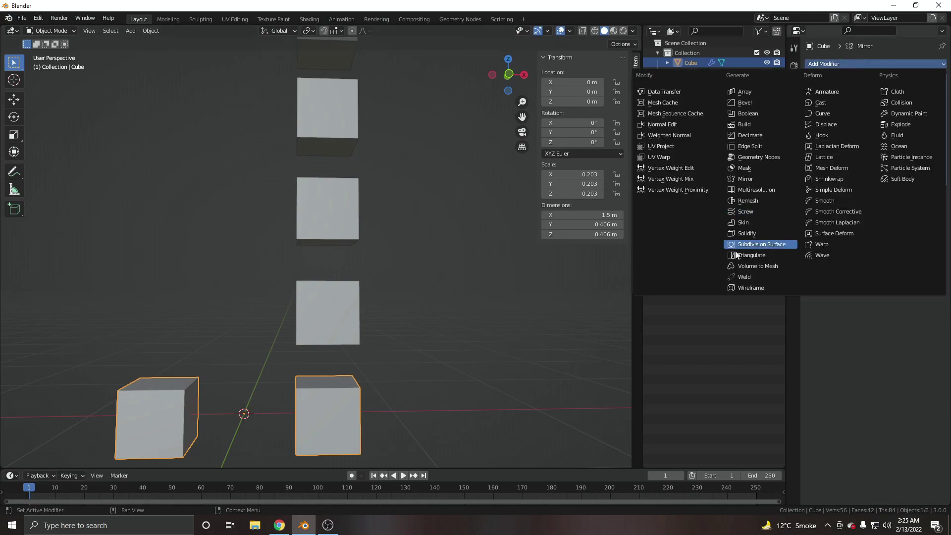
pyautogui.click(748, 249)
pyautogui.keyDown('shift'); pyautogui.moveTo(401, 310); pyautogui.dragTo(400, 286, button='middle'); pyautogui.keyUp('shift')
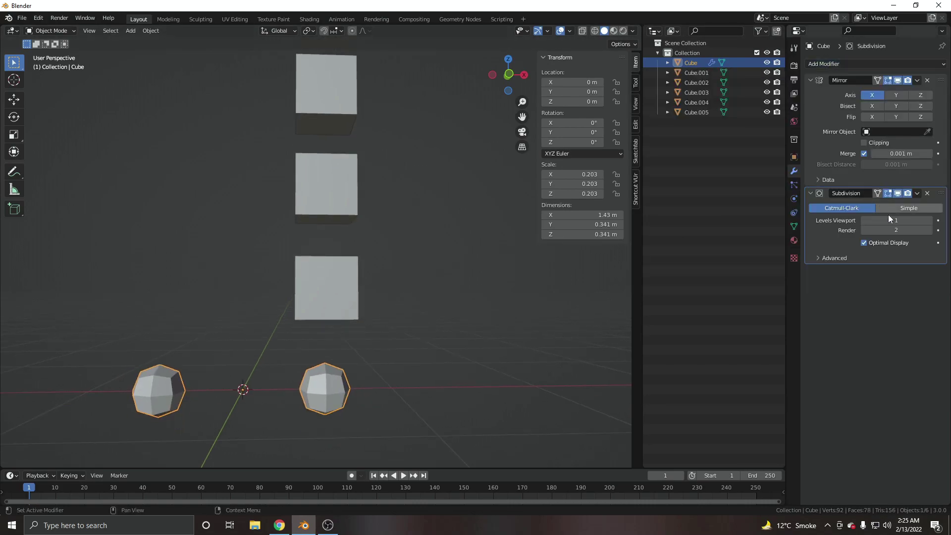
pyautogui.click(930, 221)
# - Create a new material with a red base color on the mirrored cube and display the viewport in Material Preview shading
pyautogui.scroll(-4, 347, 326)
pyautogui.moveTo(347, 326); pyautogui.dragTo(330, 348, button='middle')
pyautogui.click(792, 244)
pyautogui.click(875, 106)
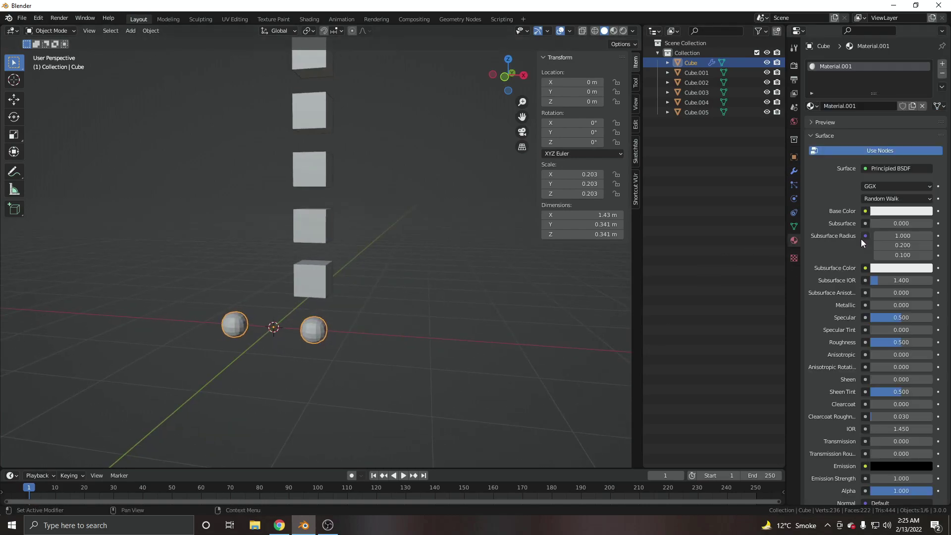
pyautogui.click(901, 211)
pyautogui.click(889, 127)
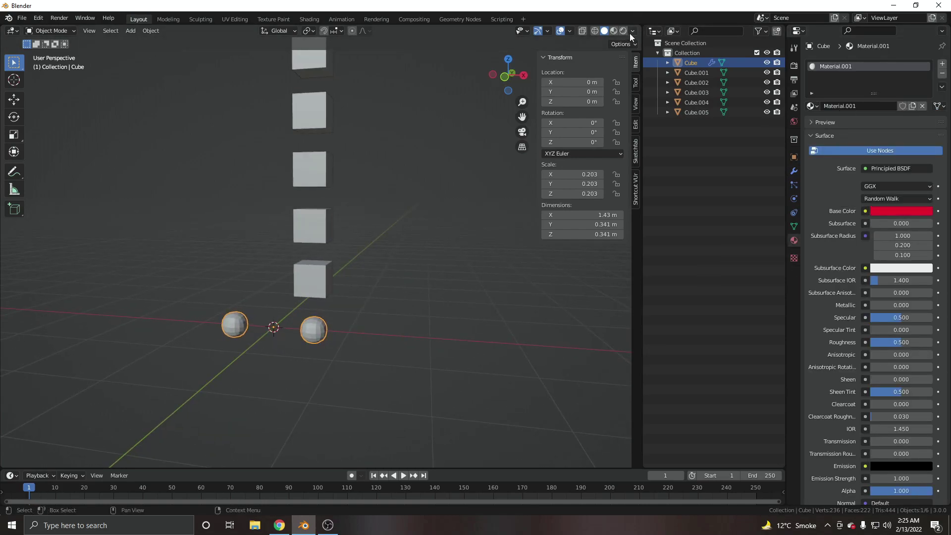
pyautogui.click(614, 31)
pyautogui.click(614, 32)
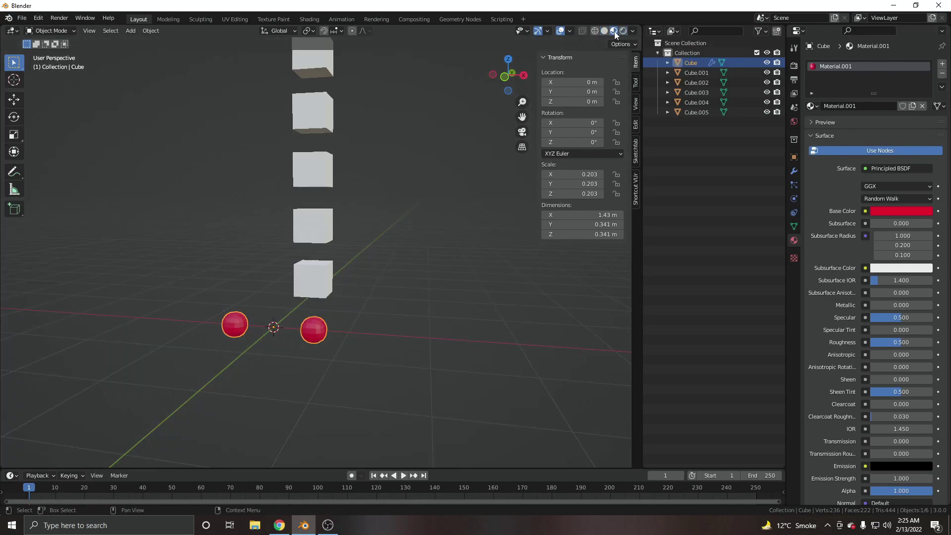
# - Apply Shade Smooth to the red mirrored object
pyautogui.click(363, 314)
pyautogui.keyDown('shift'); pyautogui.moveTo(330, 315); pyautogui.dragTo(349, 300, button='middle'); pyautogui.keyUp('shift')
pyautogui.scroll(4, 342, 356)
pyautogui.moveTo(342, 354); pyautogui.dragTo(320, 300, button='middle')
pyautogui.click(355, 379)
pyautogui.rightClick(364, 304)
pyautogui.click(364, 305)
pyautogui.click(372, 298)
pyautogui.click(337, 343)
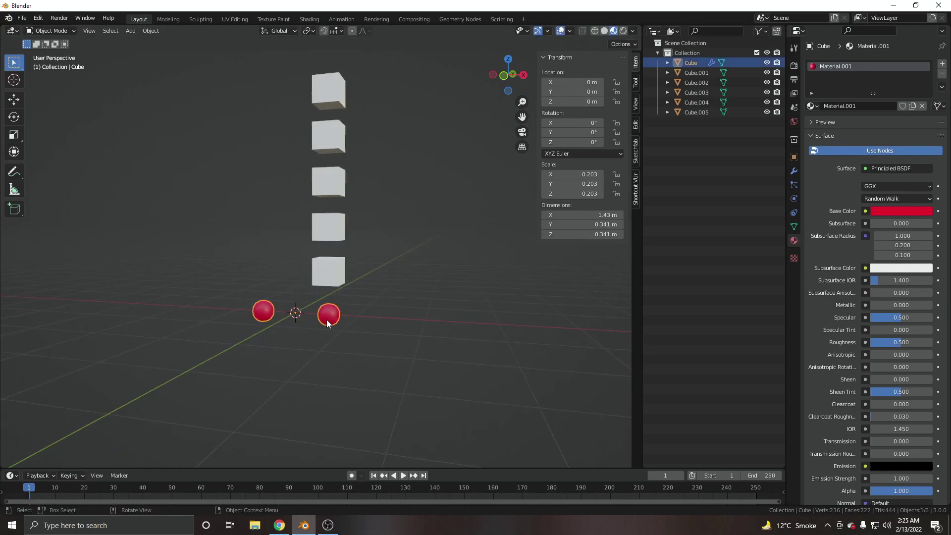
# - Review the Mirror and Subdivision modifier settings on the red object without moving it
pyautogui.click(794, 170)
pyautogui.moveTo(415, 292); pyautogui.dragTo(362, 212, button='middle')
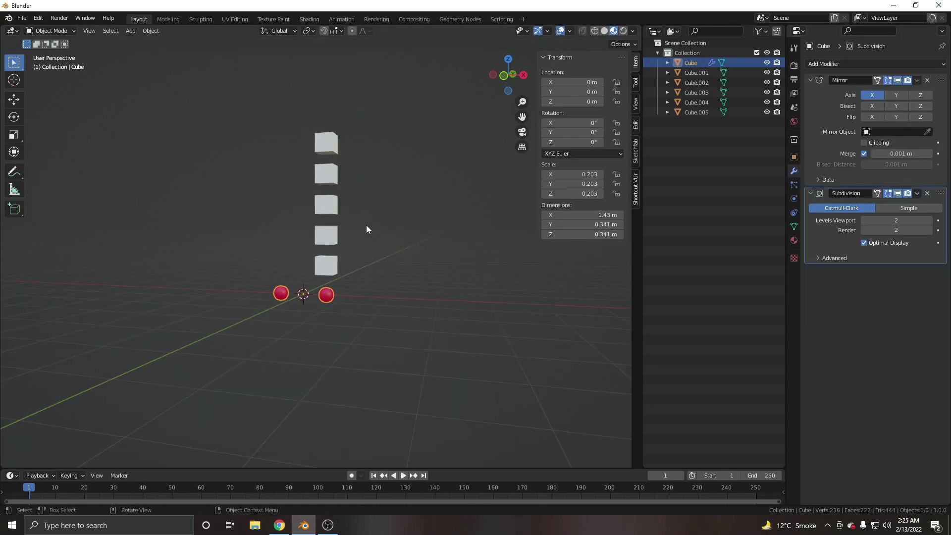
pyautogui.scroll(5, 322, 333)
pyautogui.press('g')
pyautogui.rightClick(328, 385)
# - Select all the objects with the red one active and copy its modifiers to the other cubes
pyautogui.press('a')
pyautogui.scroll(-1, 363, 314)
pyautogui.scroll(-3, 370, 190)
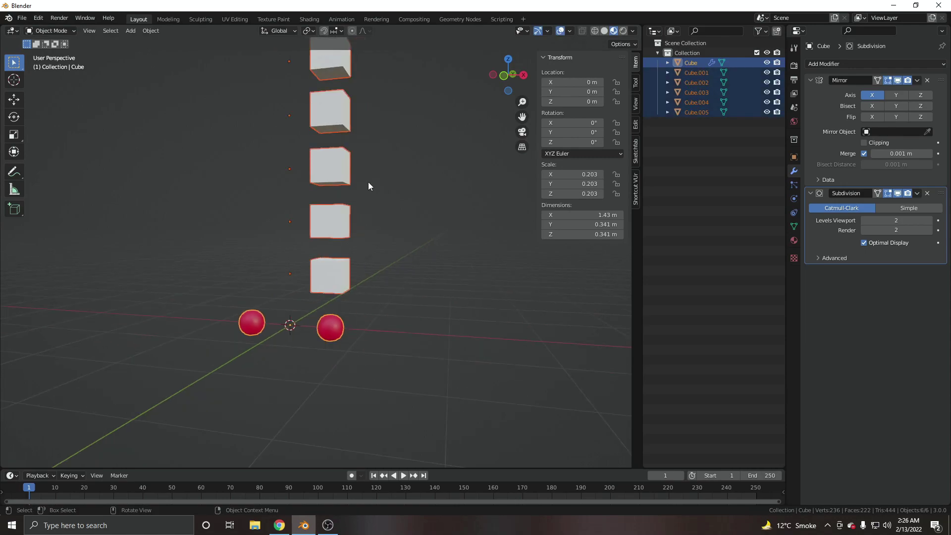
pyautogui.scroll(4, 357, 243)
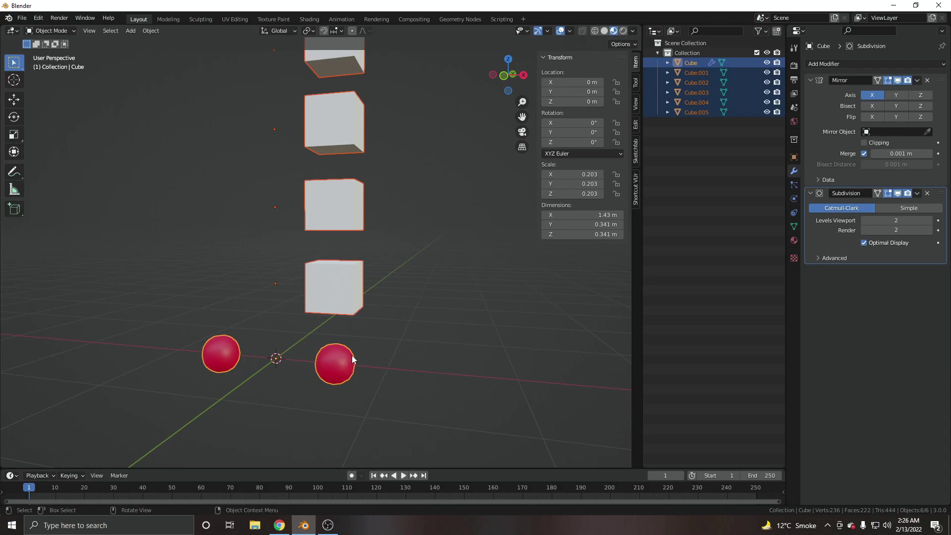
pyautogui.scroll(2, 358, 384)
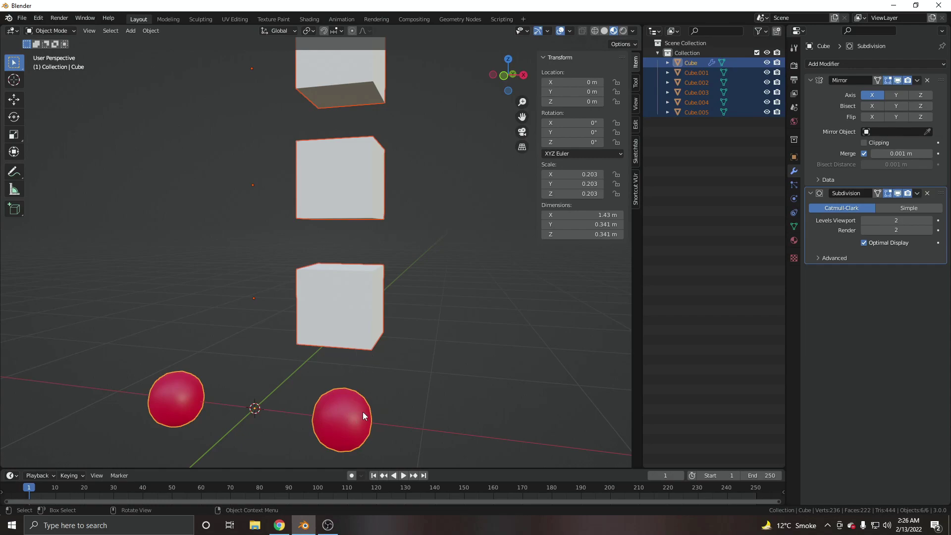
pyautogui.scroll(-2, 351, 400)
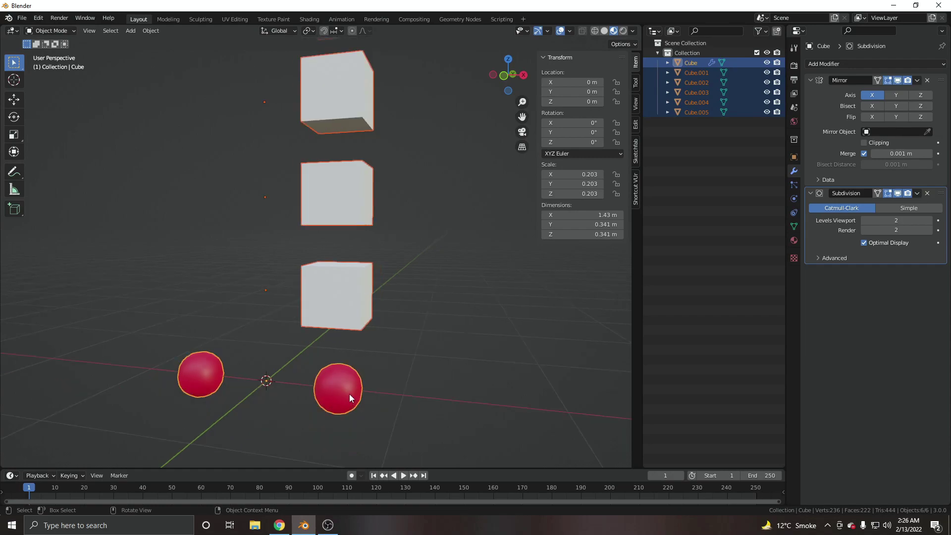
pyautogui.rightClick(377, 371)
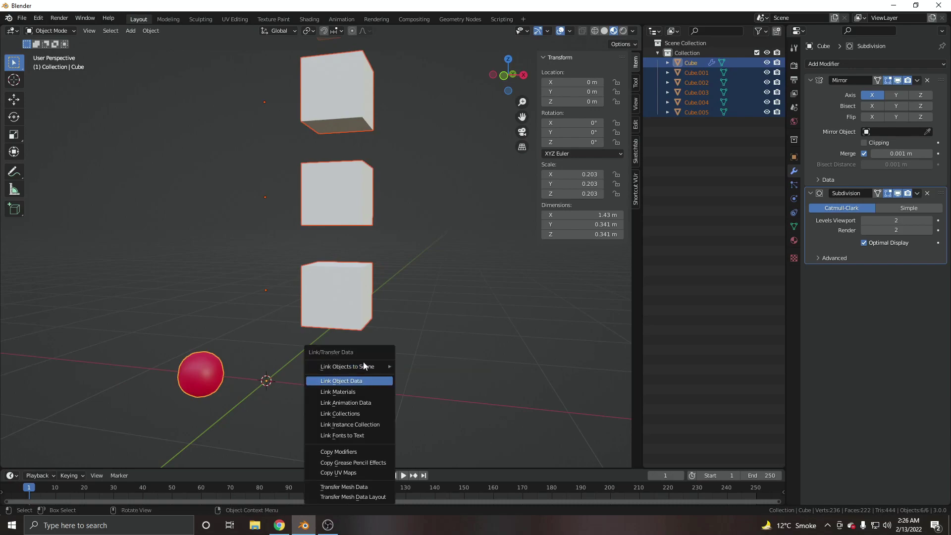
pyautogui.hotkey('ctrl', 'l')
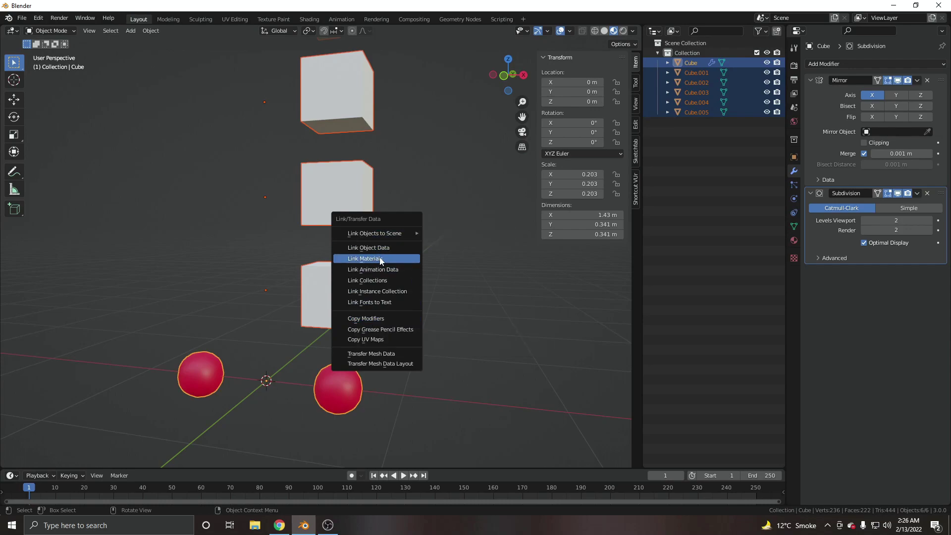
pyautogui.click(366, 319)
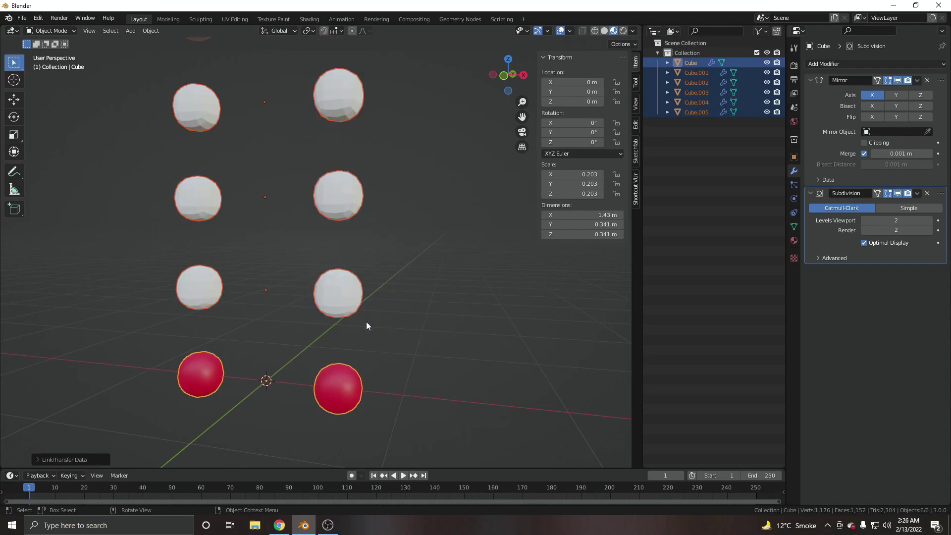
# - Check the modifiers on Cube.001, and link the red material from Cube to all the other objects
pyautogui.click(342, 305)
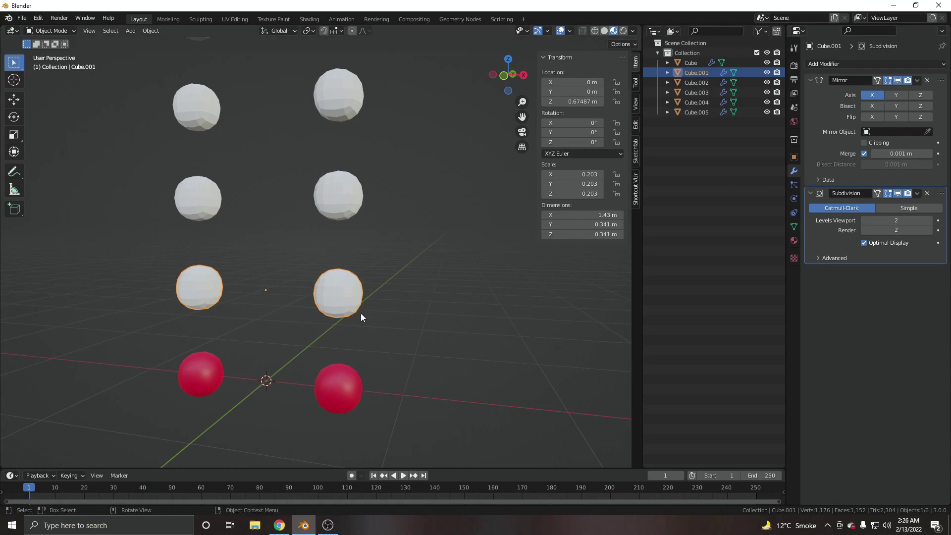
pyautogui.click(341, 391)
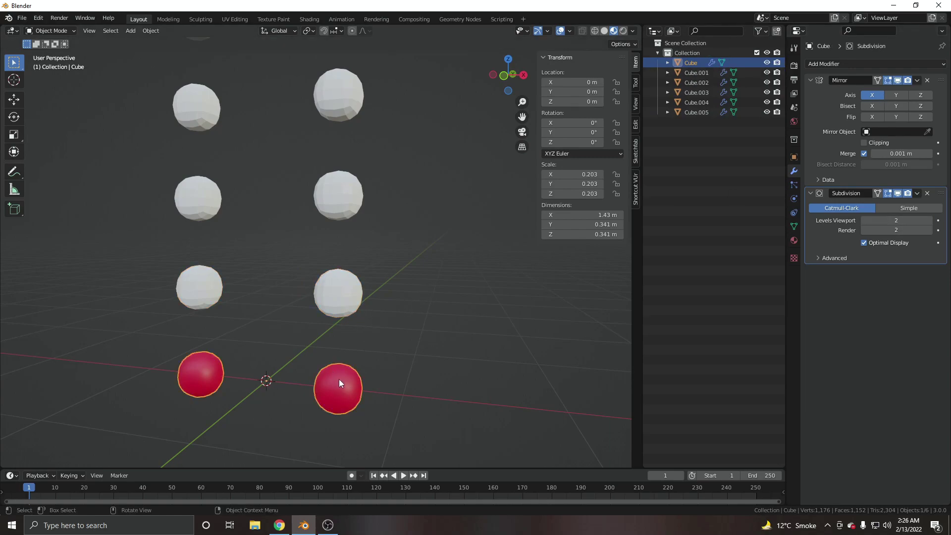
pyautogui.click(793, 240)
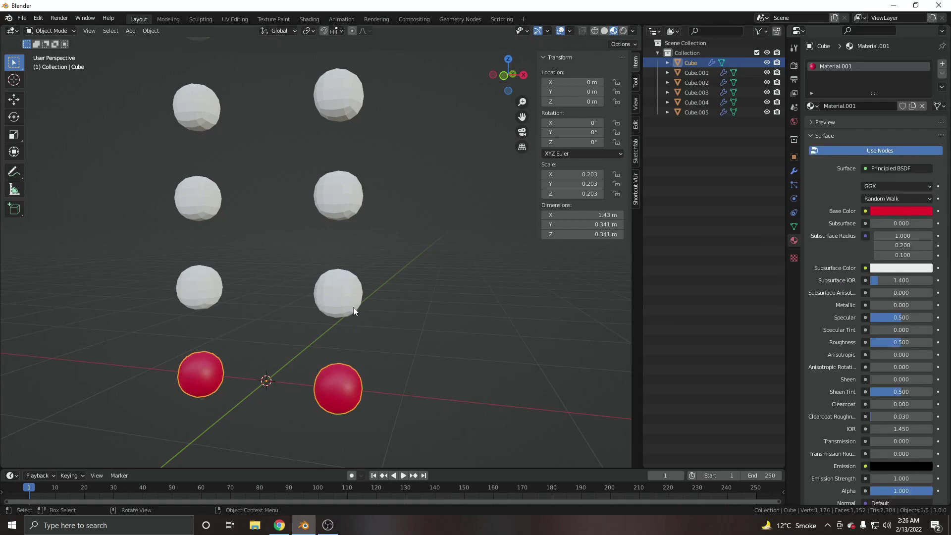
pyautogui.press('a')
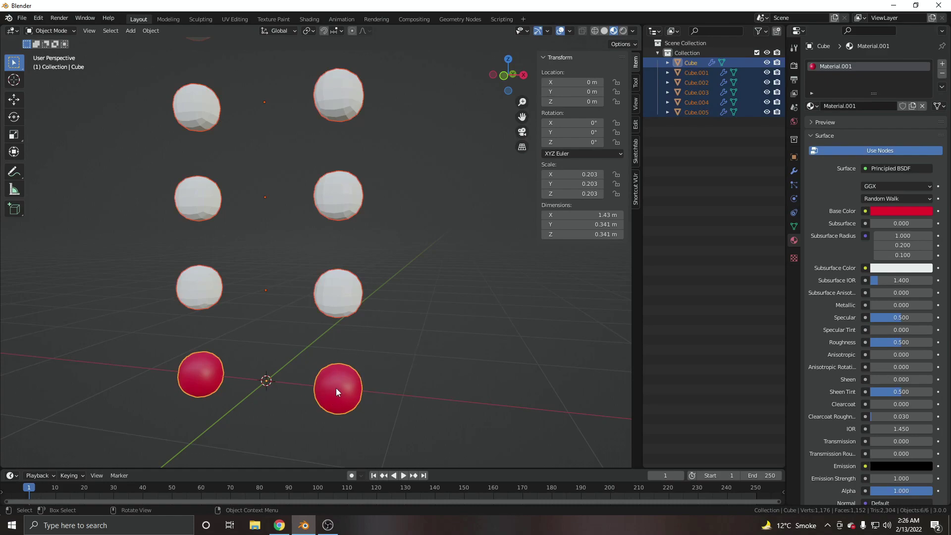
pyautogui.hotkey('ctrl', 'l')
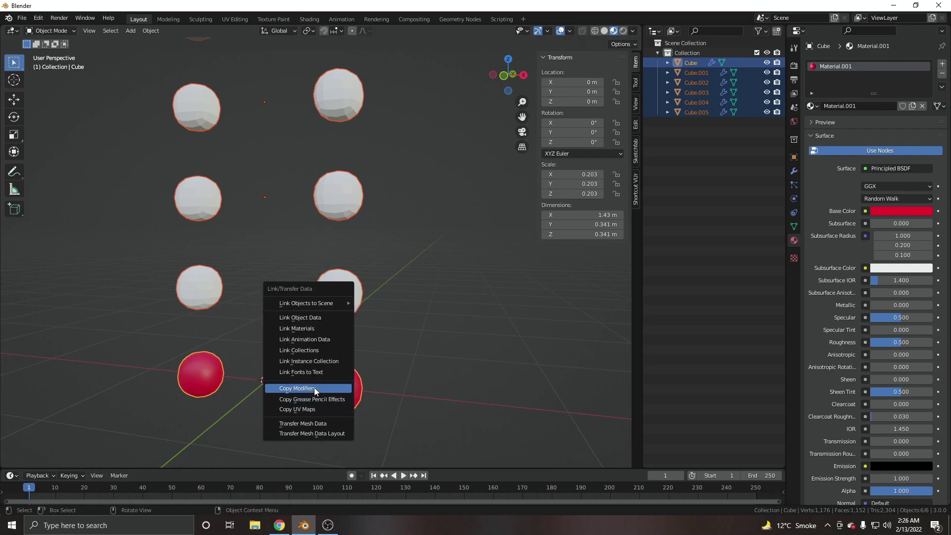
pyautogui.click(314, 329)
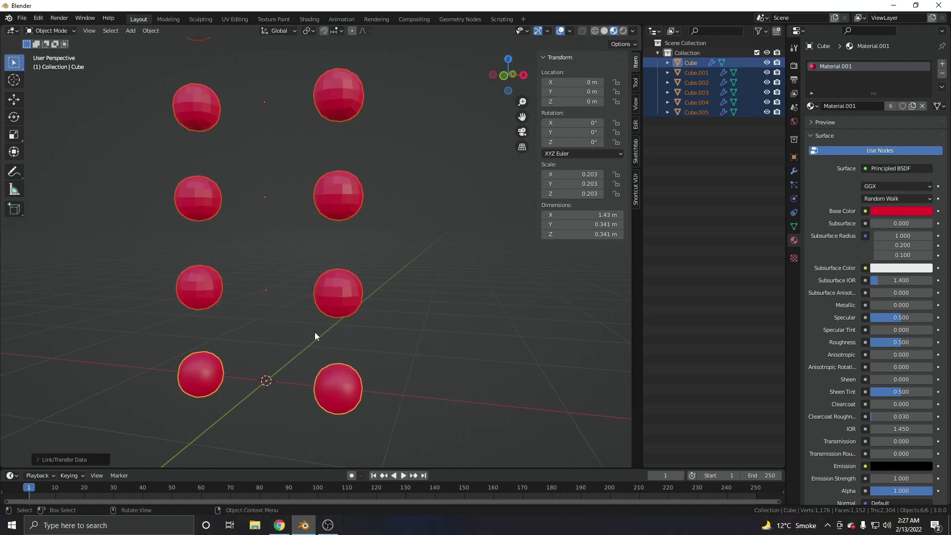
# - Select only the smooth red Cube and look through the Link/Transfer Data options, including Copy UV Maps
pyautogui.click(348, 384)
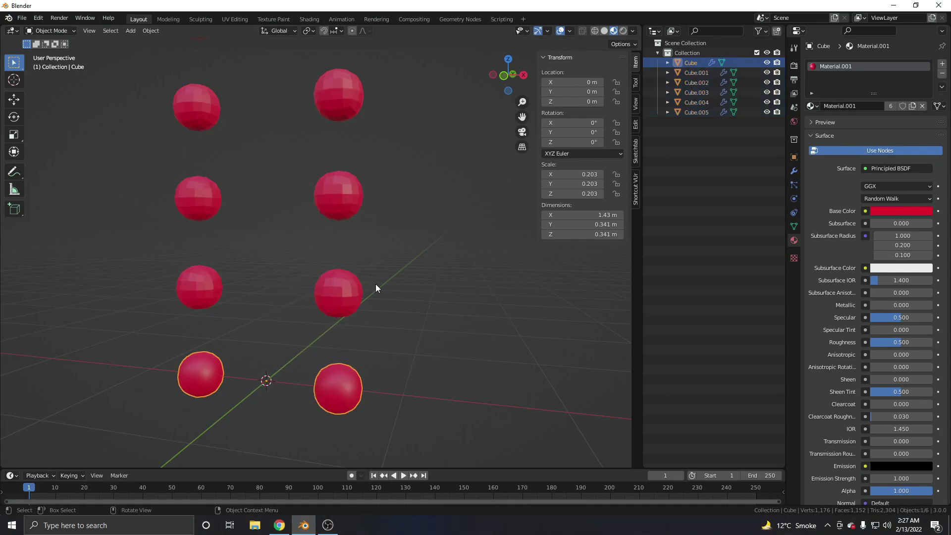
pyautogui.hotkey('ctrl', 'l')
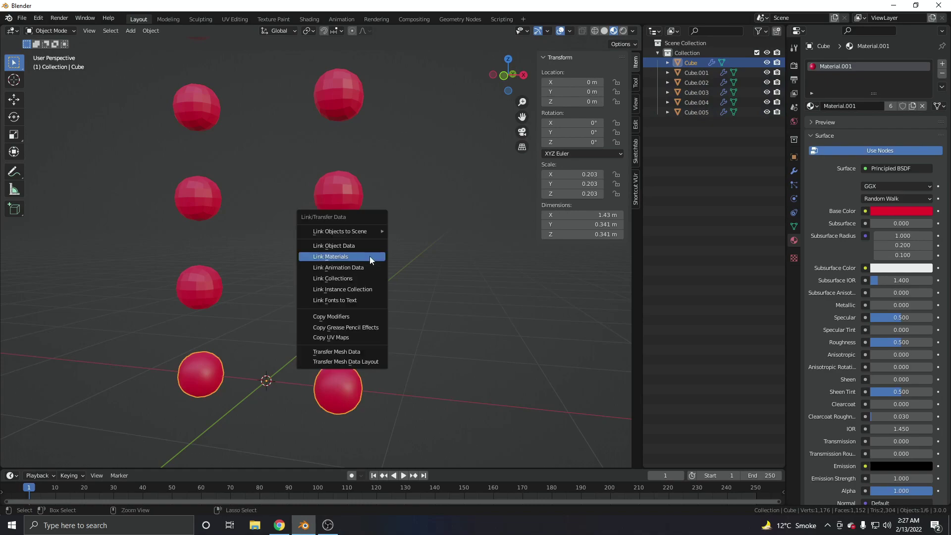
pyautogui.click(349, 336)
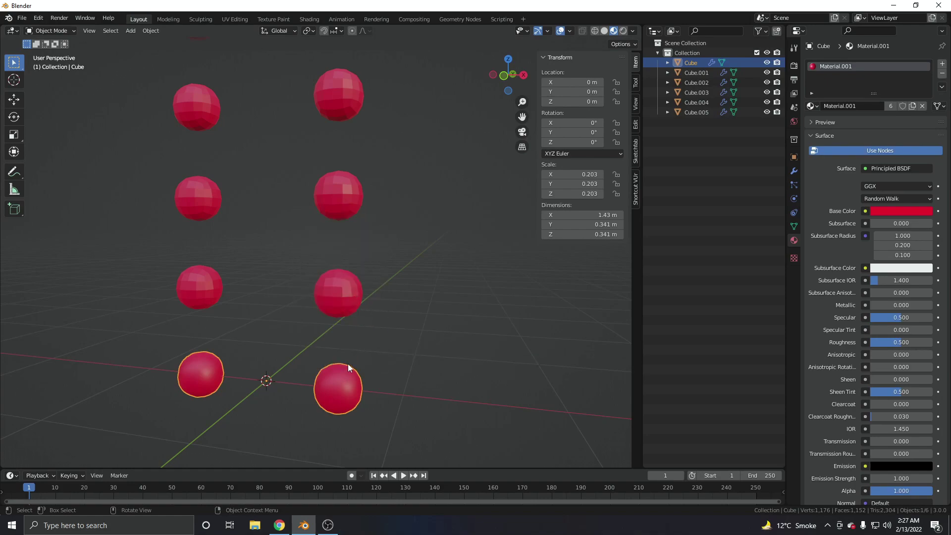
# - Select all the objects, link Cube's material to them once more, and clear the selection
pyautogui.press('a')
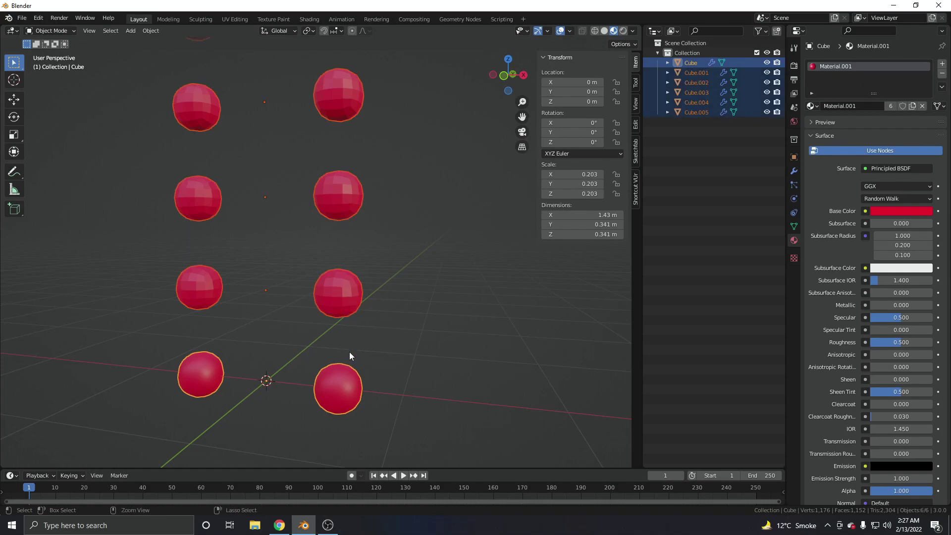
pyautogui.hotkey('ctrl', 'l')
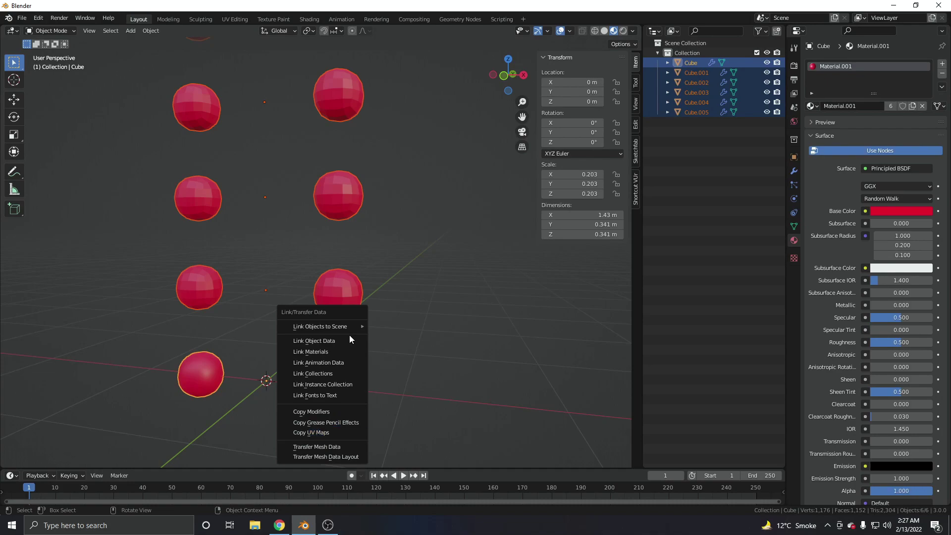
pyautogui.click(324, 352)
pyautogui.scroll(3, 411, 295)
pyautogui.click(416, 314)
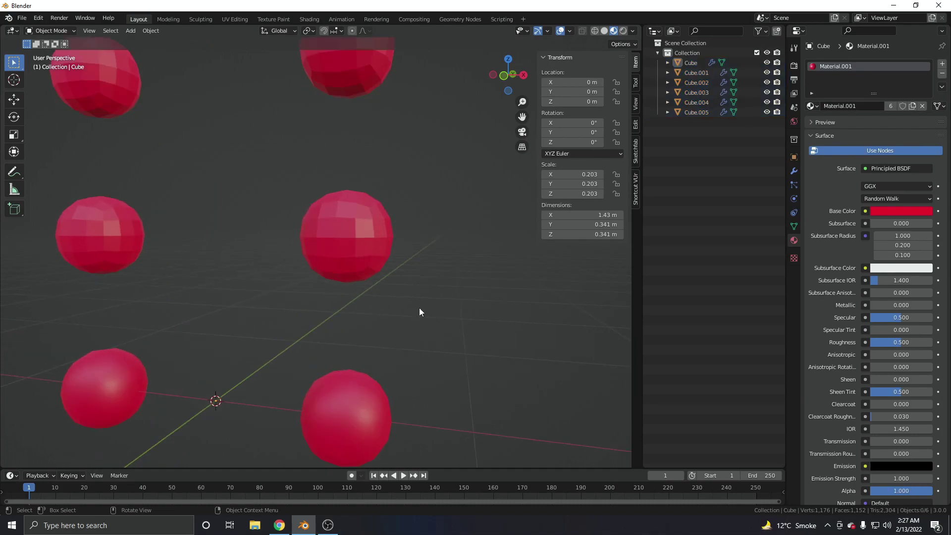
# - Select only the smooth red Cube and apply Shade Smooth to it
pyautogui.scroll(-3, 425, 288)
pyautogui.scroll(3, 409, 285)
pyautogui.click(350, 396)
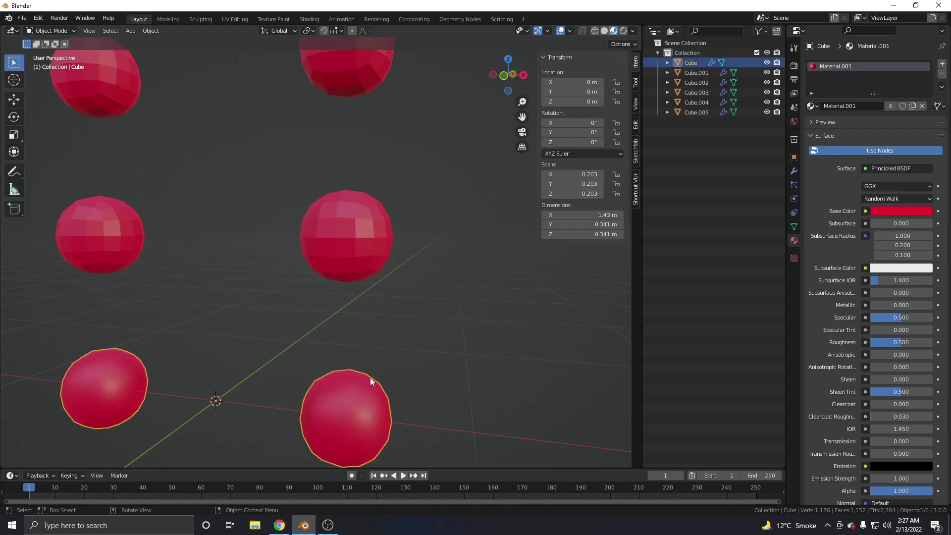
pyautogui.rightClick(346, 394)
pyautogui.keyDown('shift'); pyautogui.moveTo(388, 405); pyautogui.dragTo(351, 328, button='middle'); pyautogui.keyUp('shift')
pyautogui.rightClick(351, 328)
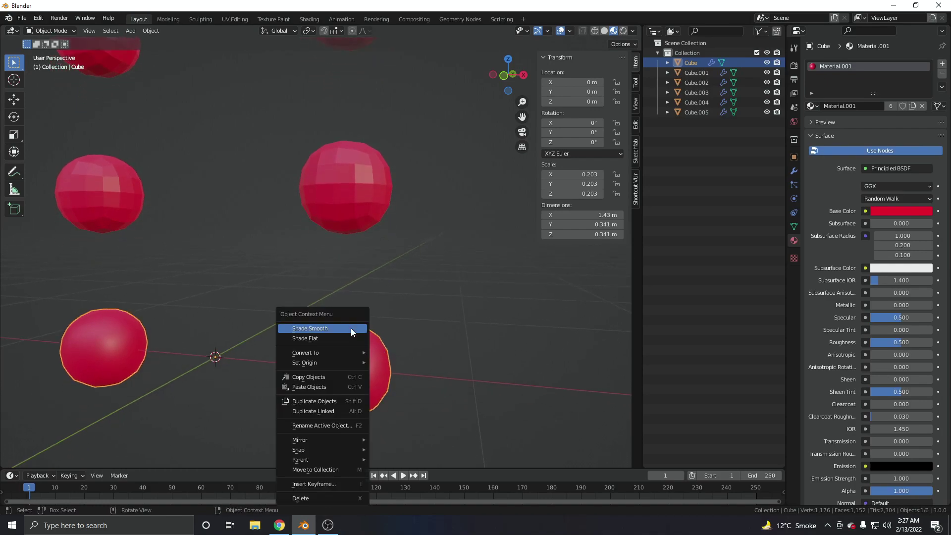
pyautogui.click(315, 327)
pyautogui.scroll(-5, 315, 310)
pyautogui.scroll(2, 347, 315)
pyautogui.keyDown('shift'); pyautogui.moveTo(347, 319); pyautogui.dragTo(334, 341, button='middle'); pyautogui.keyUp('shift')
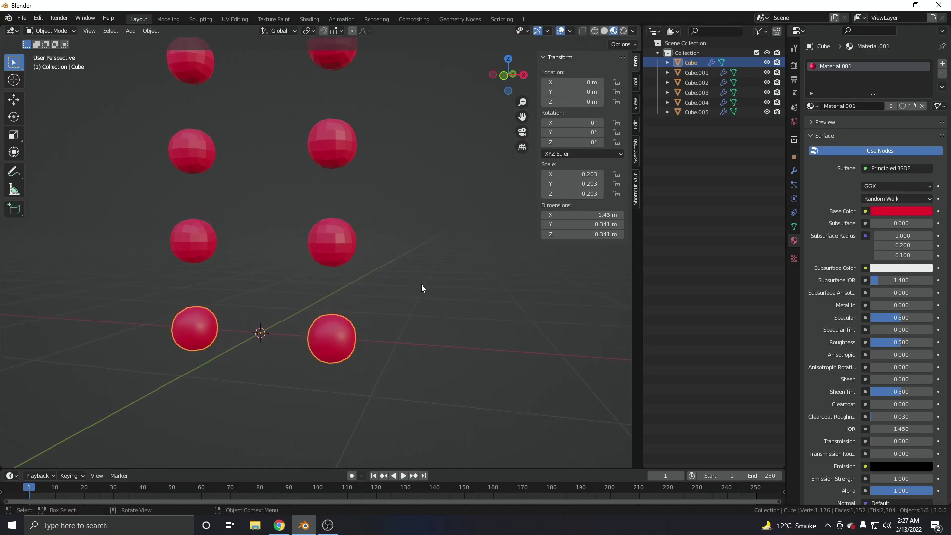
# - Select all the objects, link Cube's object data to the others, and clear the selection
pyautogui.press('a')
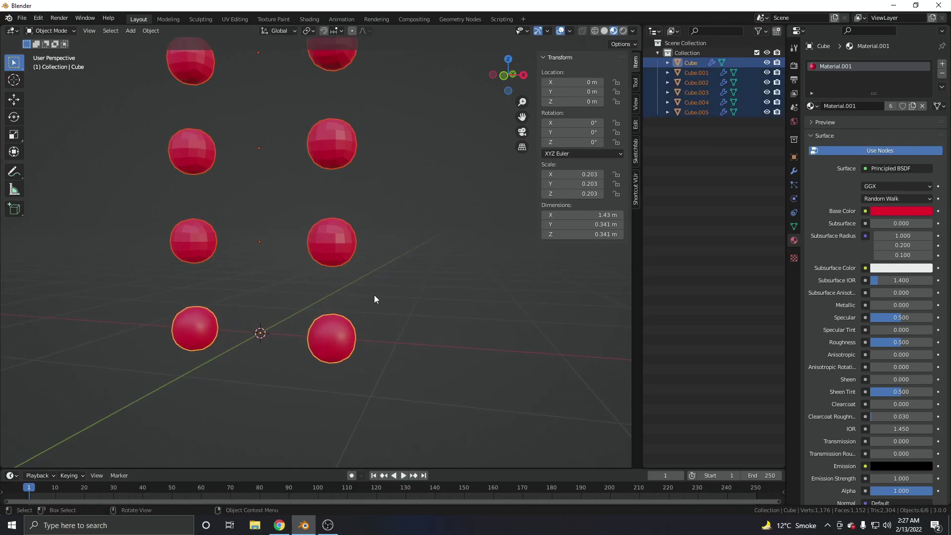
pyautogui.hotkey('ctrl', 'l')
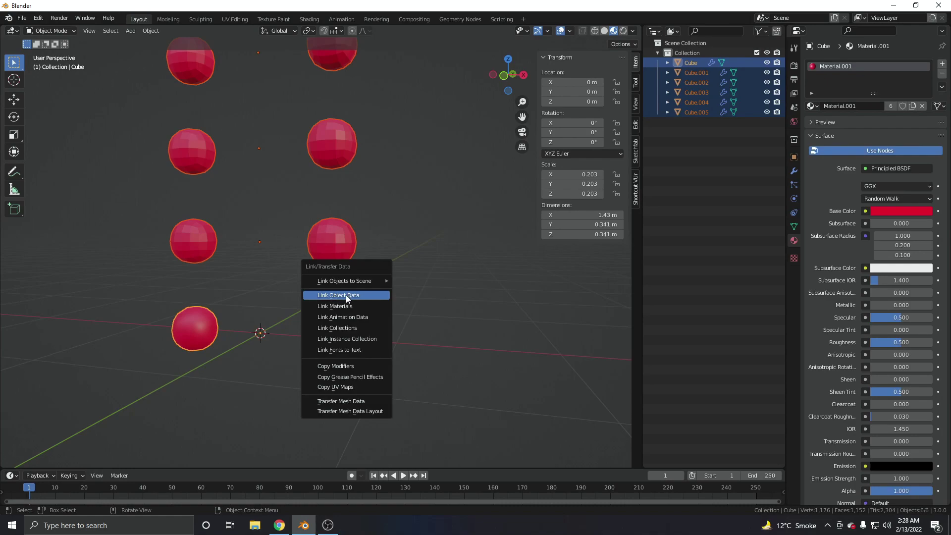
pyautogui.click(349, 295)
pyautogui.click(382, 316)
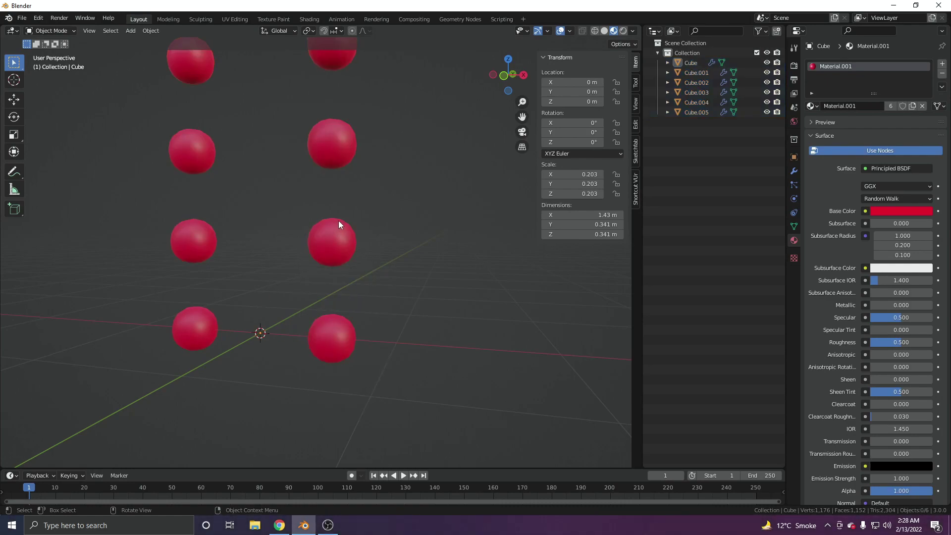
# - Review the Link/Transfer Data options once more without applying any of them
pyautogui.keyDown('ctrl'); pyautogui.moveTo(361, 222); pyautogui.dragTo(360, 259, button='middle'); pyautogui.keyUp('ctrl')
pyautogui.hotkey('ctrl', 'l')
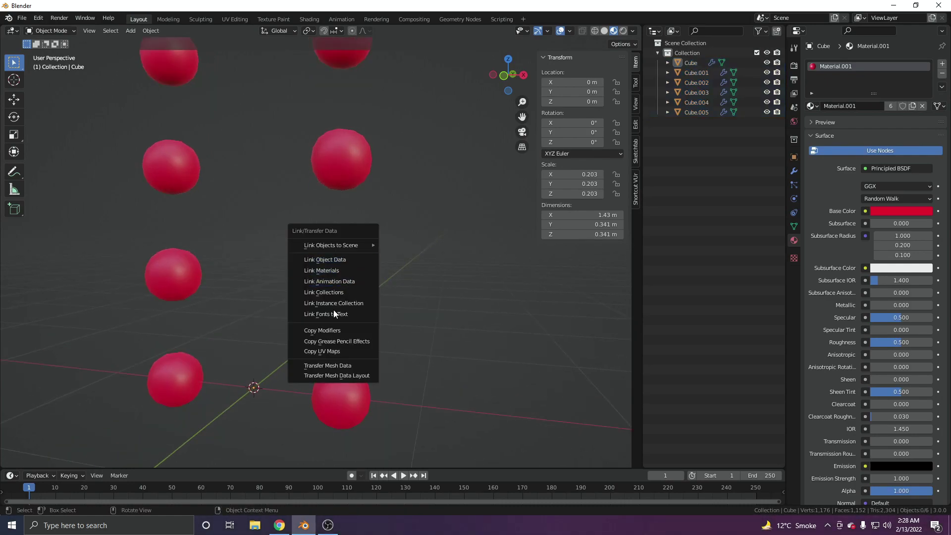
pyautogui.press('Escape')
pyautogui.hotkey('ctrl', 'l')
pyautogui.press('Escape')
pyautogui.keyDown('ctrl'); pyautogui.moveTo(382, 331); pyautogui.dragTo(363, 276, button='middle'); pyautogui.keyUp('ctrl')
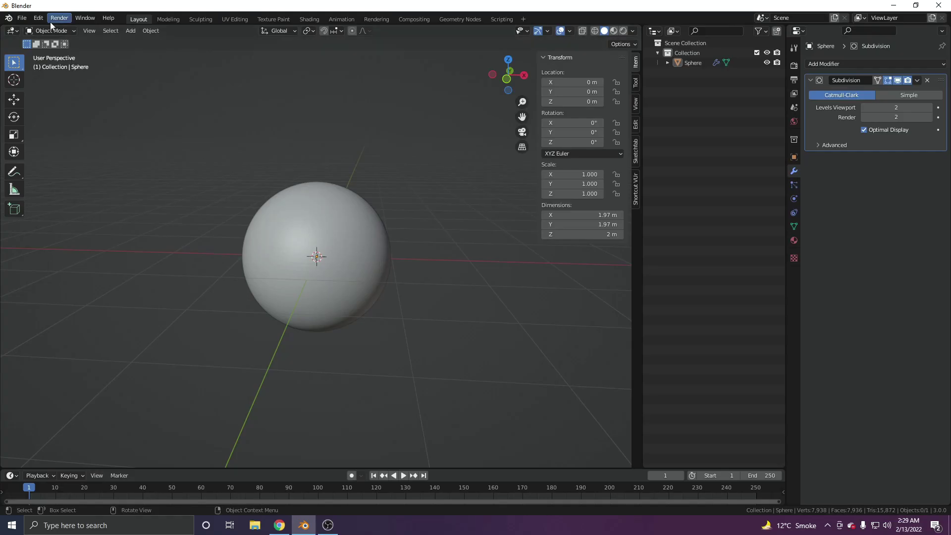
pyautogui.click(39, 18)
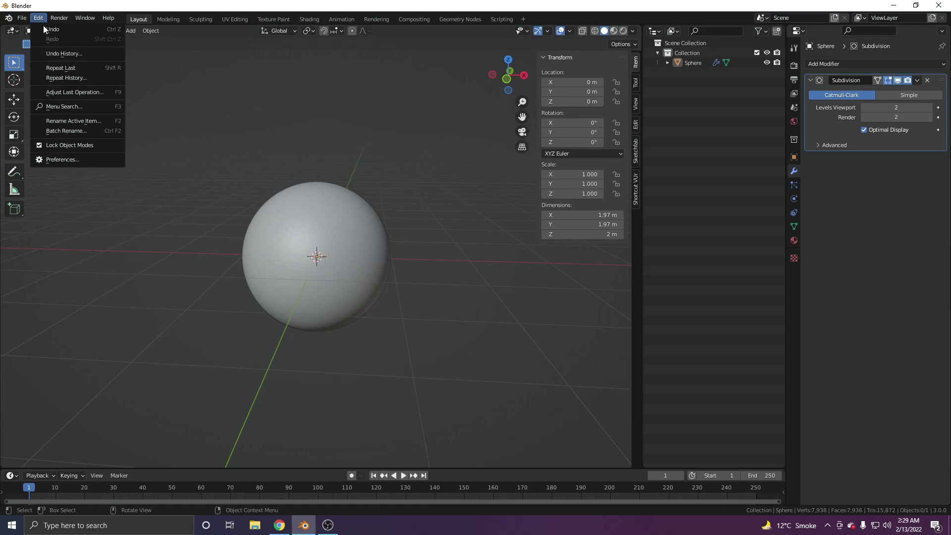
pyautogui.click(71, 160)
pyautogui.click(280, 53)
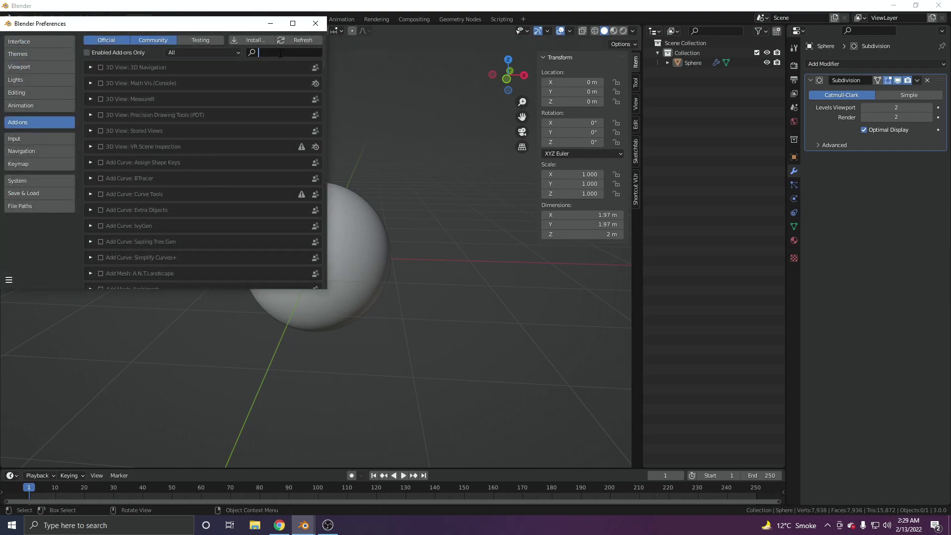
pyautogui.click(315, 23)
# - Search the add-ons in the preferences for "PIE", re-enable 3D Viewport Pie Menus and show its settings
pyautogui.click(38, 18)
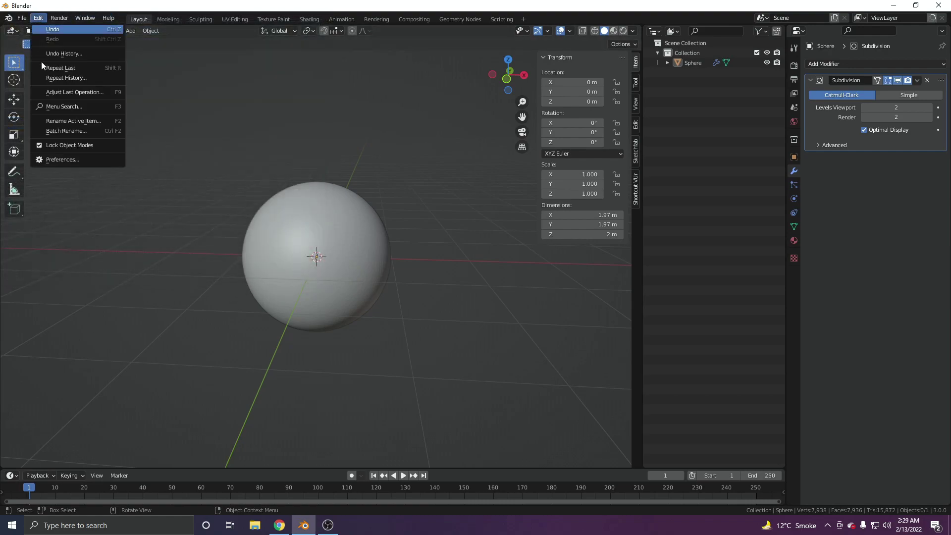
pyautogui.click(63, 159)
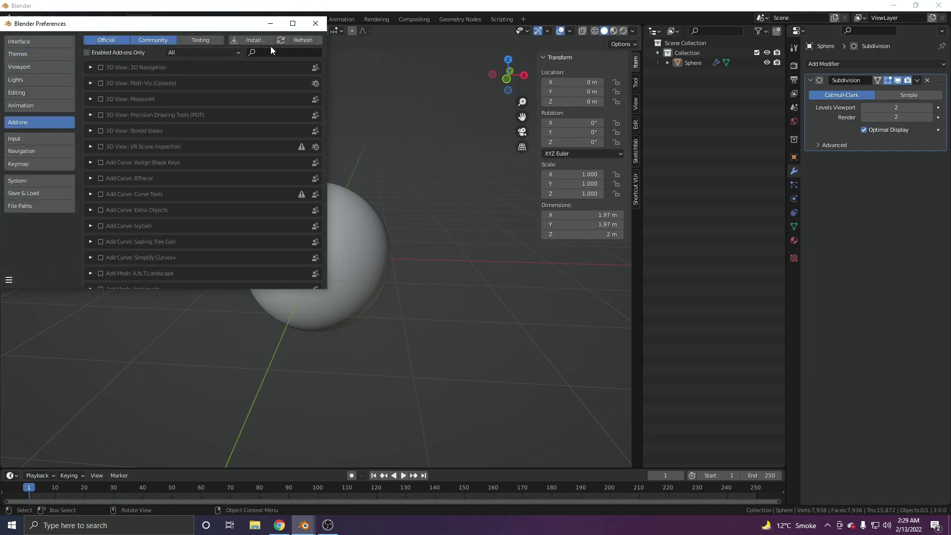
pyautogui.write('PE')
pyautogui.press('BackSpace')
pyautogui.write('IE')
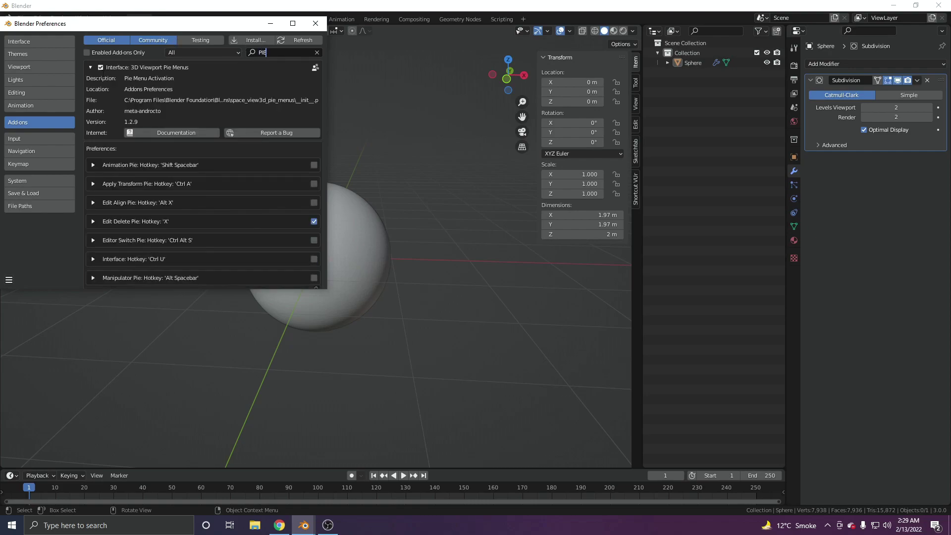
pyautogui.click(92, 68)
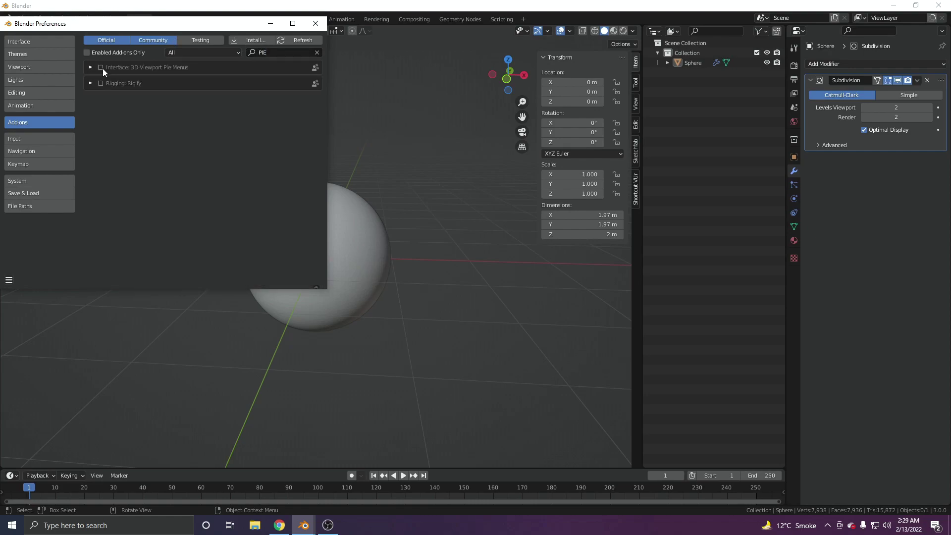
pyautogui.click(92, 68)
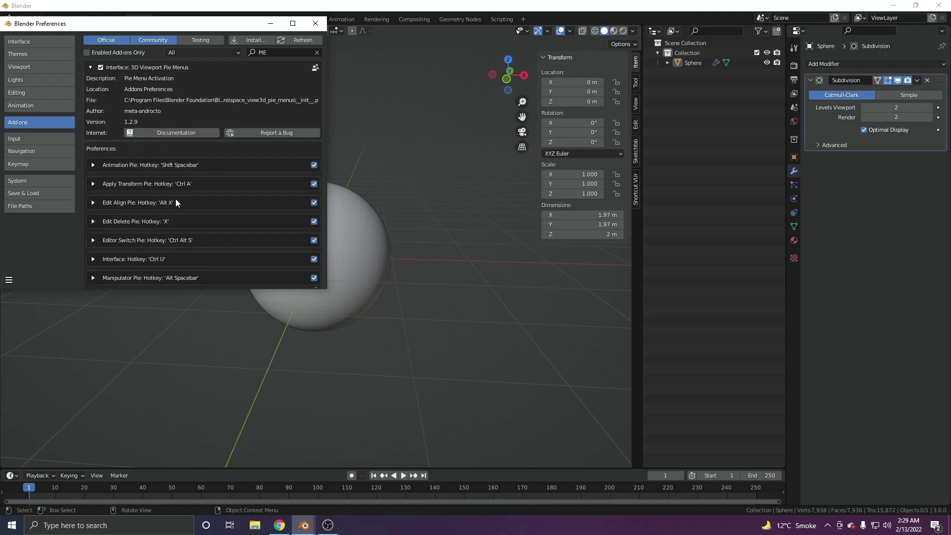
# - Turn off the add-on's individual pie menus, from Animation Pie down to View Numpad Pie, except Shading Pie
pyautogui.scroll(-2, 175, 197)
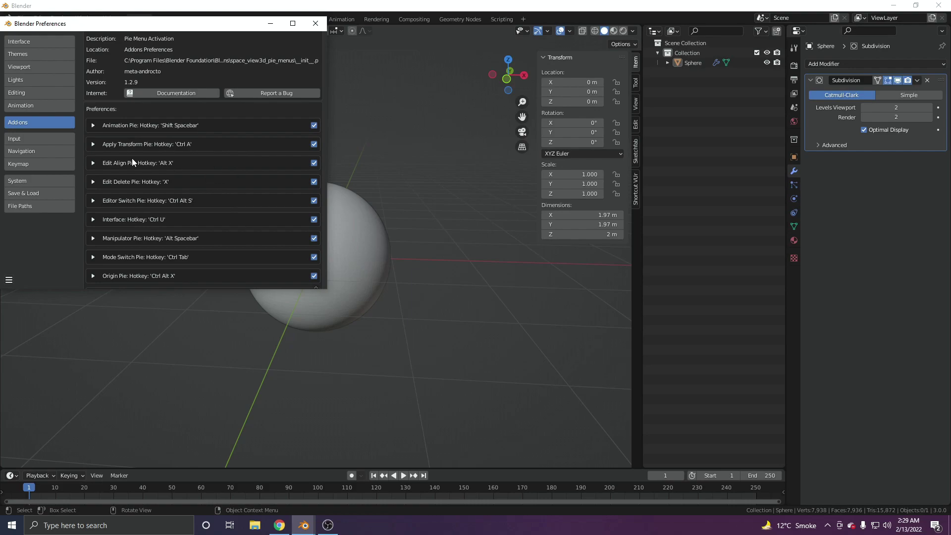
pyautogui.moveTo(315, 126); pyautogui.dragTo(314, 273)
pyautogui.scroll(-3, 308, 237)
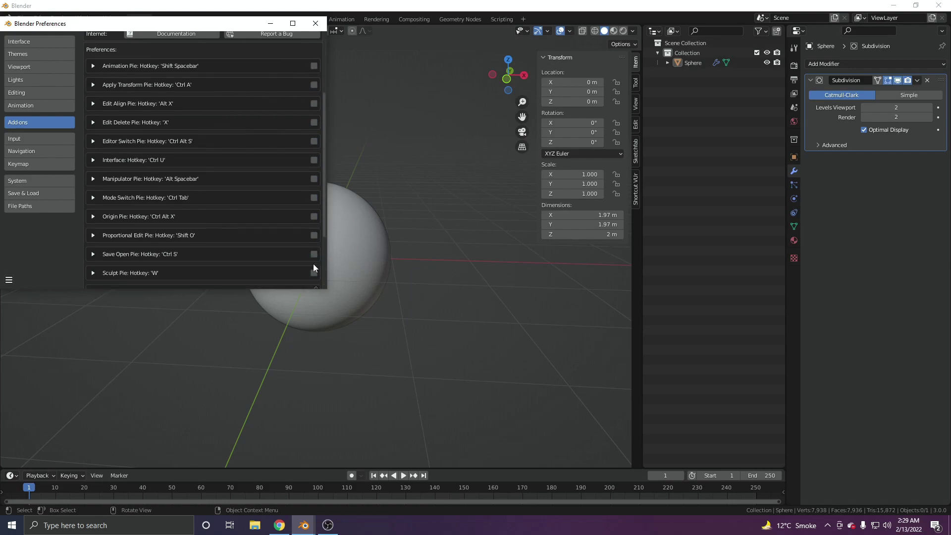
pyautogui.scroll(-4, 317, 248)
pyautogui.moveTo(315, 228); pyautogui.dragTo(314, 245)
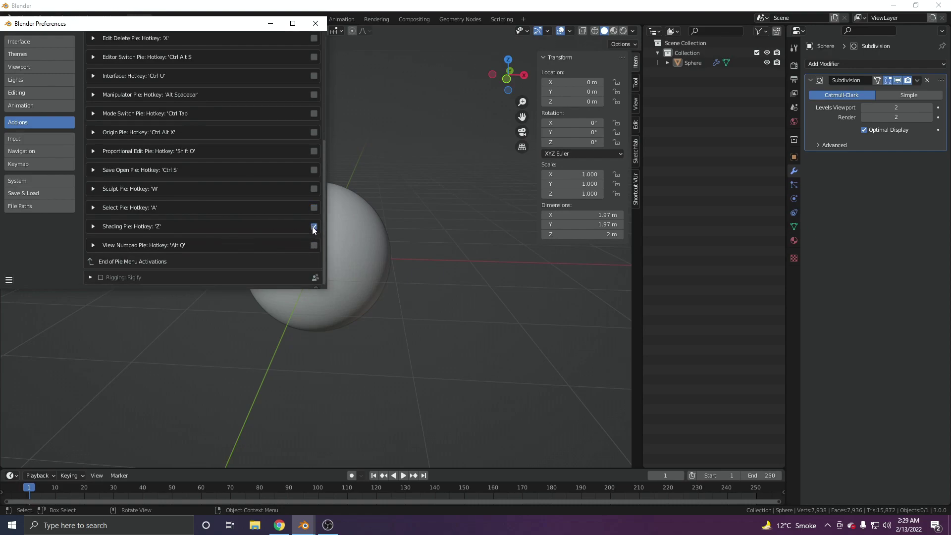
# - Enable Edit Delete Pie in the pie menu add-on's preferences
pyautogui.scroll(2, 287, 231)
pyautogui.scroll(4, 287, 228)
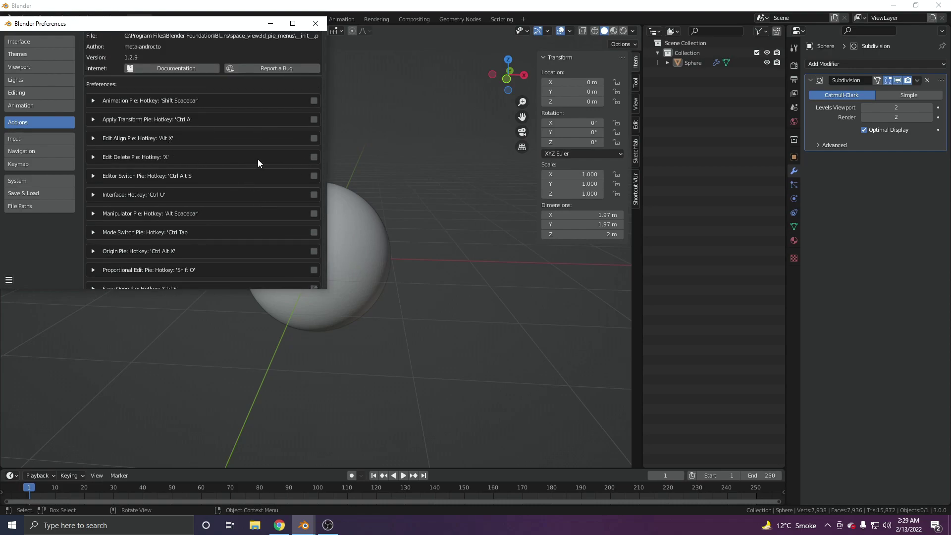
pyautogui.click(314, 157)
pyautogui.scroll(-1, 227, 228)
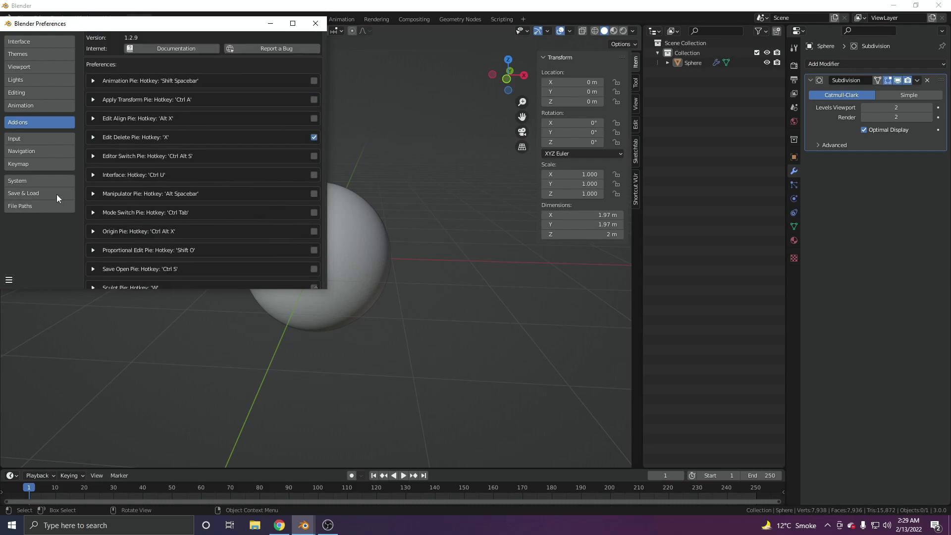
# - Enable Tab for Pie Menu in the keymap preferences, save the preferences and close them
pyautogui.click(31, 163)
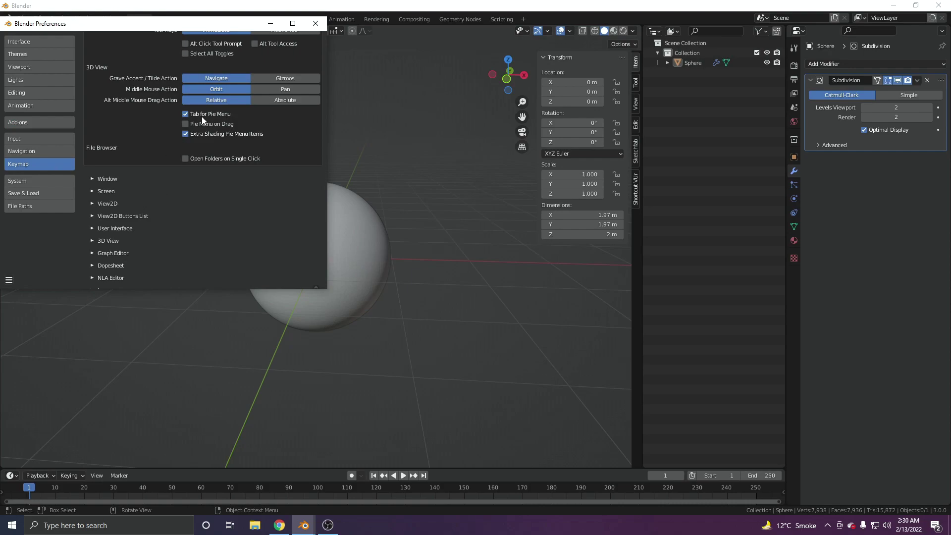
pyautogui.click(185, 114)
pyautogui.click(10, 280)
pyautogui.click(38, 254)
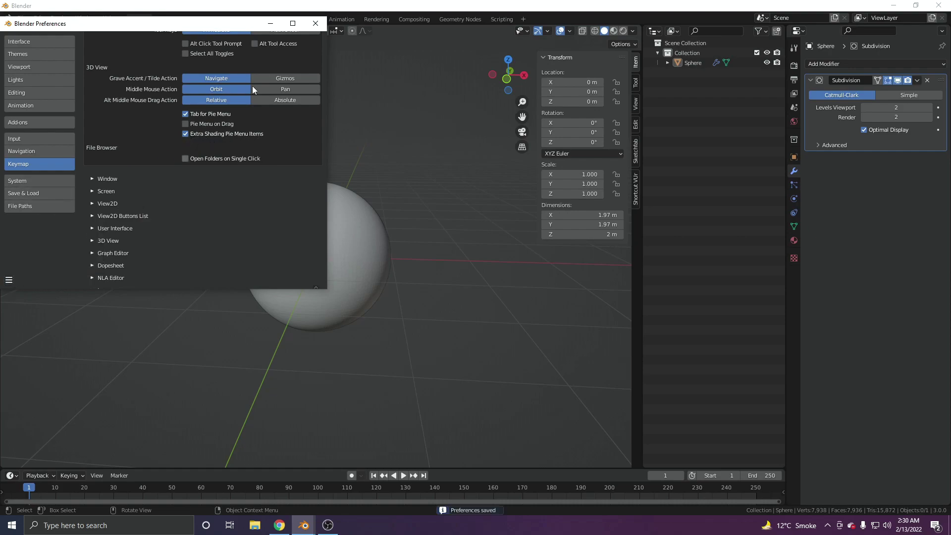
pyautogui.click(315, 24)
# - Select the sphere and choose Object Mode from the mode pie menu
pyautogui.click(346, 258)
pyautogui.scroll(-4, 346, 258)
pyautogui.moveTo(356, 249); pyautogui.dragTo(326, 242, button='middle')
pyautogui.scroll(2, 326, 242)
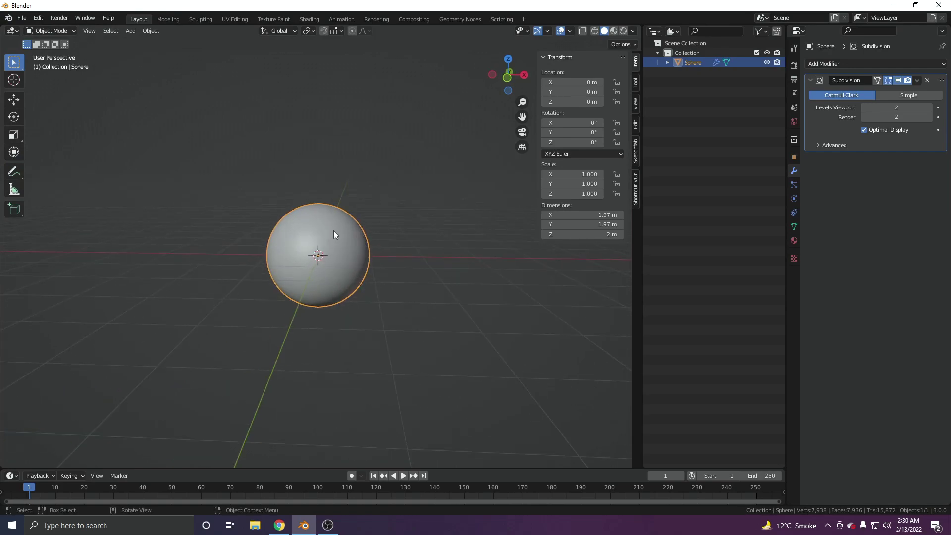
pyautogui.hotkey('ctrl', 'Tab')
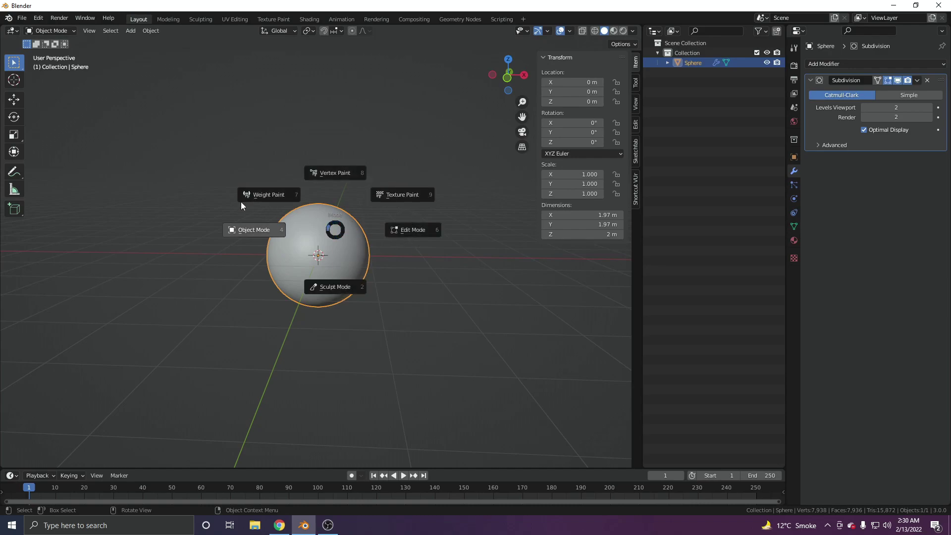
pyautogui.click(263, 239)
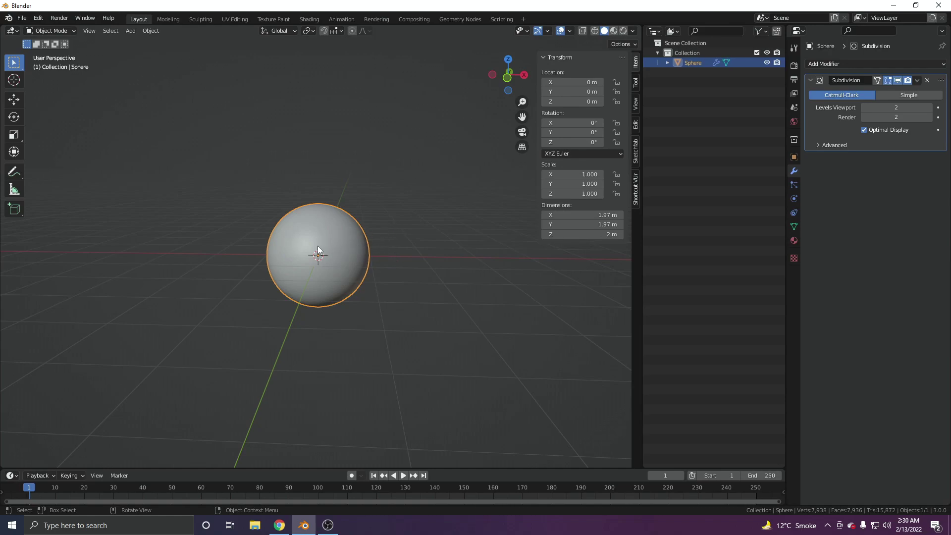
# - Switch the sphere to Edit Mode and back to Object Mode with the mode pie menu
pyautogui.hotkey('ctrl', 'Tab')
pyautogui.click(522, 251)
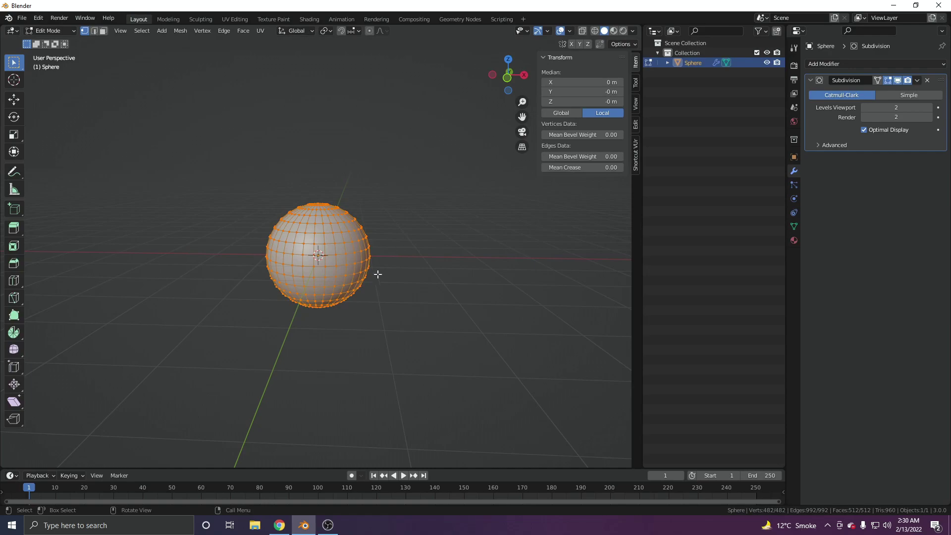
pyautogui.hotkey('ctrl', 'Tab')
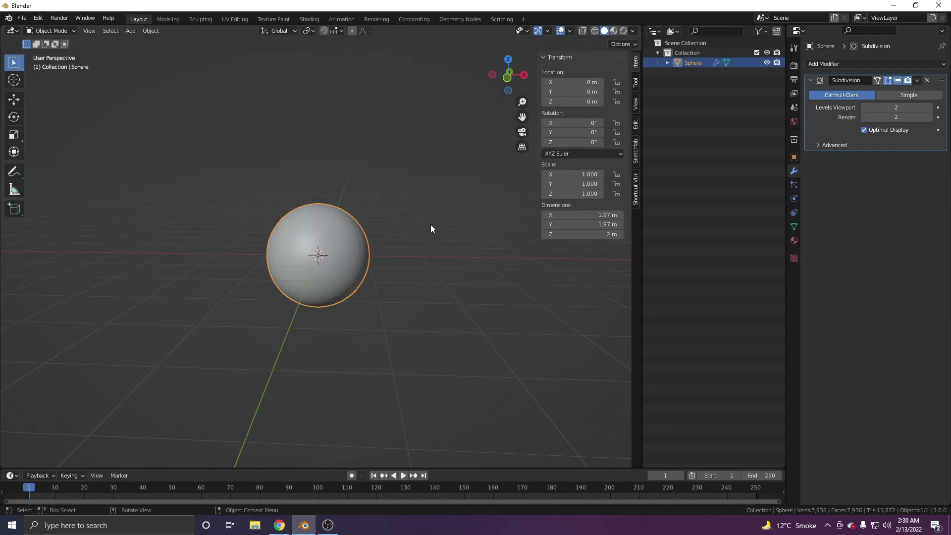
pyautogui.hotkey('ctrl', 'Tab')
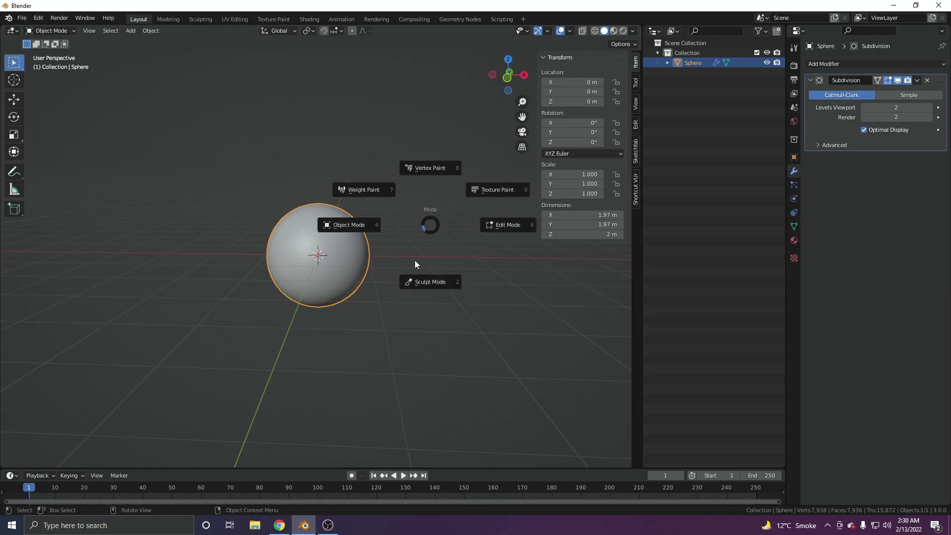
pyautogui.click(319, 221)
# - Cycle the sphere through Sculpt Mode and Edit Mode, returning to Object Mode, with the mode pie menu
pyautogui.hotkey('ctrl', 'Tab')
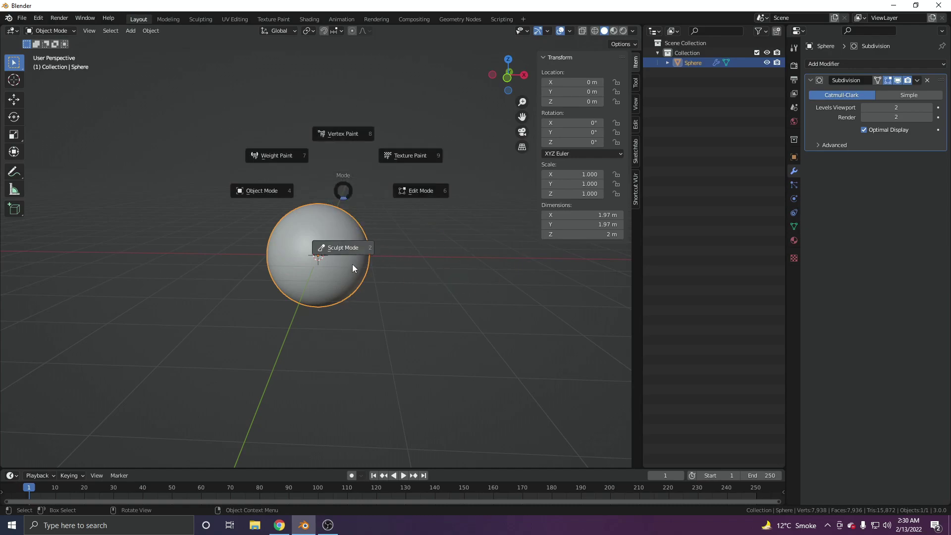
pyautogui.click(351, 266)
pyautogui.scroll(5, 302, 267)
pyautogui.hotkey('ctrl', 'Tab')
pyautogui.click(434, 250)
pyautogui.hotkey('ctrl', 'Tab')
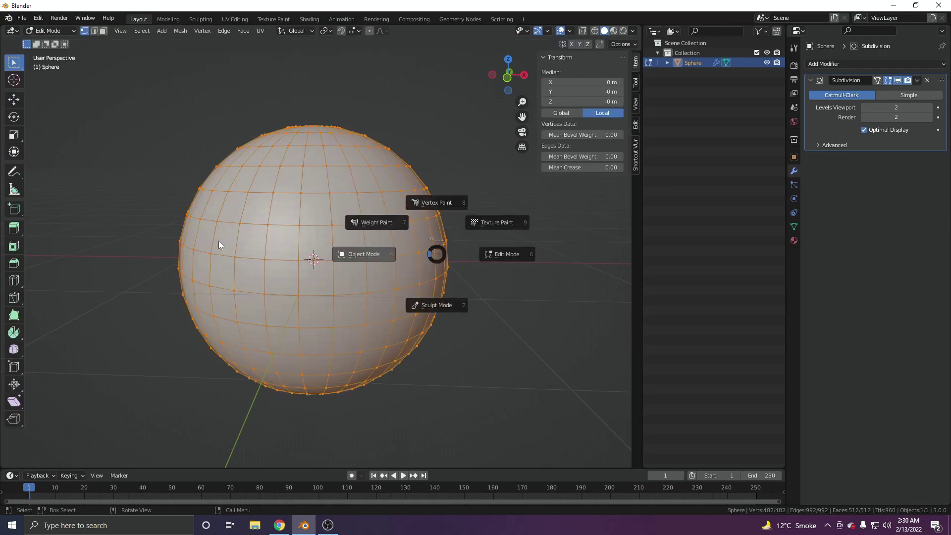
pyautogui.click(238, 242)
# - Cycle through the modes again with the mode pie menu, ending in Sculpt Mode
pyautogui.hotkey('ctrl', 'Tab')
pyautogui.click(347, 296)
pyautogui.hotkey('ctrl', 'Tab')
pyautogui.click(532, 298)
pyautogui.hotkey('ctrl', 'Tab')
pyautogui.click(251, 304)
# - Switch the sphere from Sculpt Mode to Edit Mode with the mode pie menu
pyautogui.hotkey('ctrl', 'Tab')
pyautogui.click(367, 340)
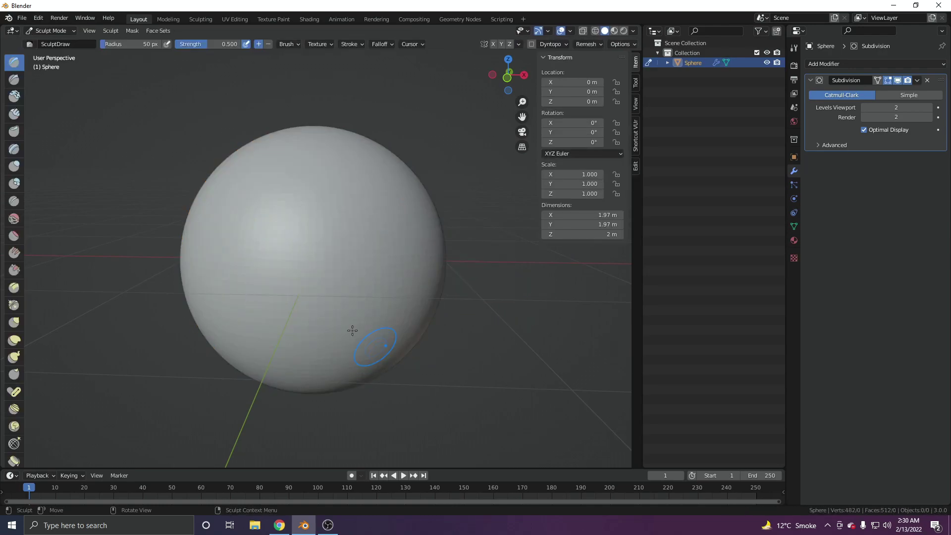
pyautogui.scroll(-1, 326, 271)
pyautogui.hotkey('ctrl', 'Tab')
pyautogui.click(374, 275)
pyautogui.scroll(-3, 352, 276)
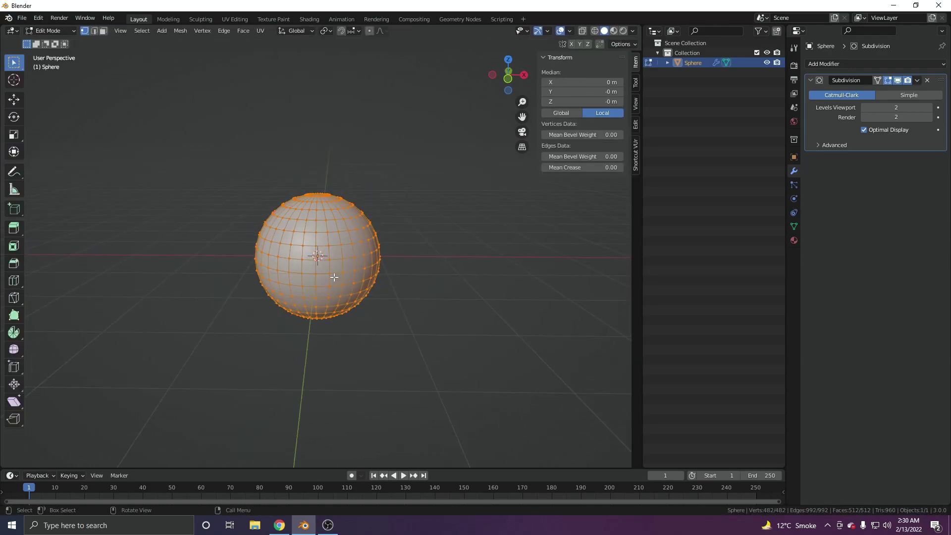
pyautogui.scroll(4, 336, 260)
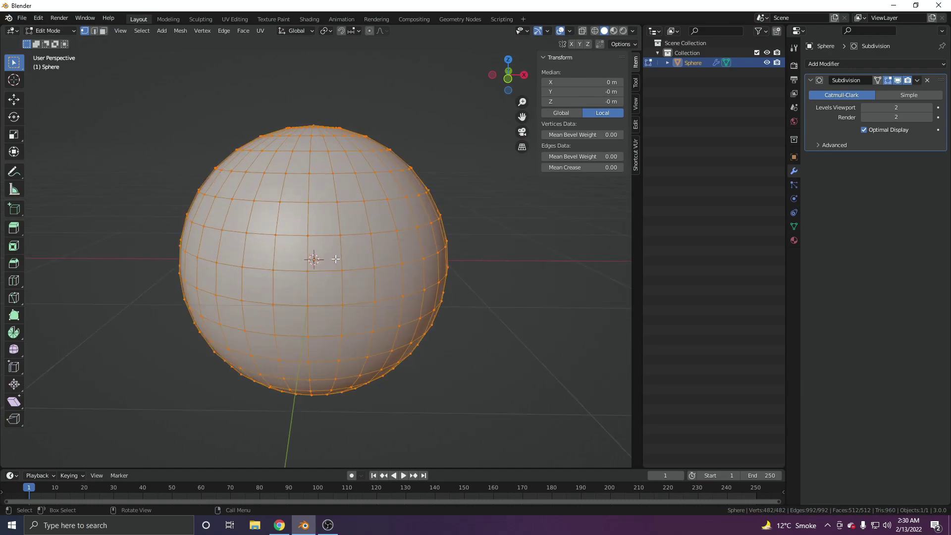
# - Switch to edge select mode and dissolve a vertical edge loop on the sphere's front with the delete pie menu
pyautogui.click(94, 31)
pyautogui.click(337, 222)
pyautogui.click(85, 30)
pyautogui.click(95, 32)
pyautogui.keyDown('alt'); pyautogui.click(342, 219); pyautogui.keyUp('alt')
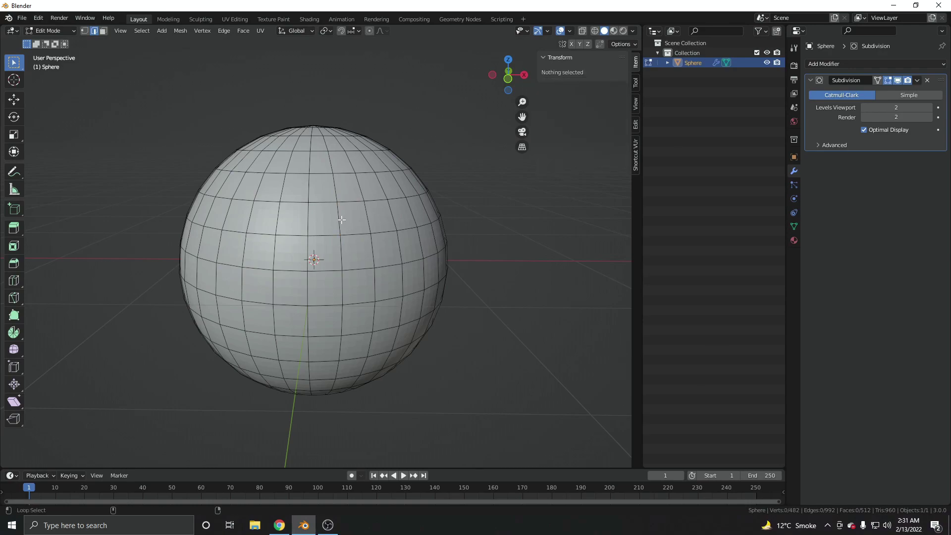
pyautogui.press('x')
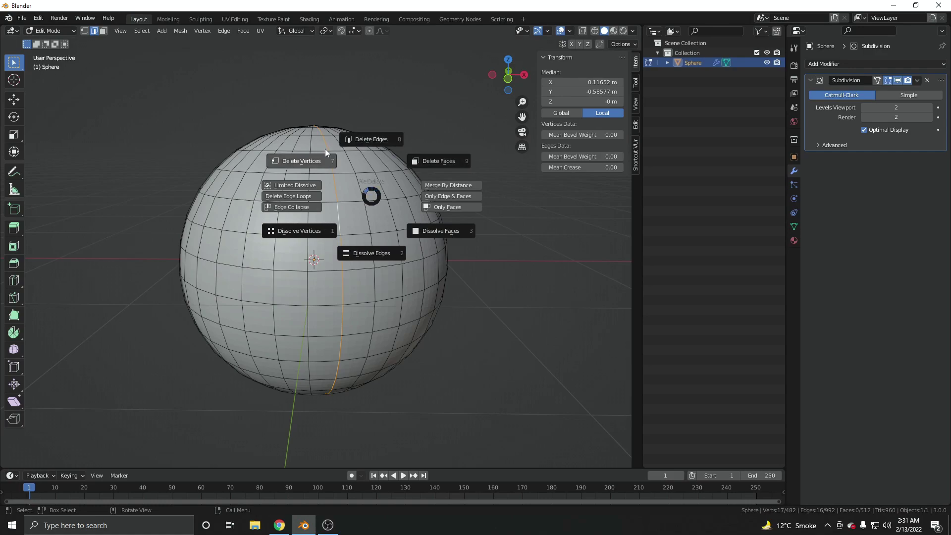
pyautogui.click(369, 258)
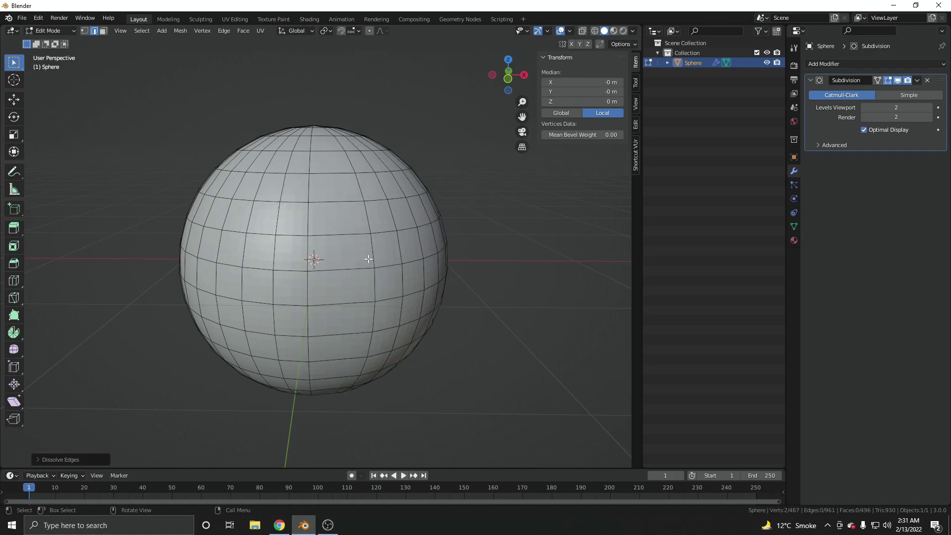
# - Restore the dissolved vertical edge loop on the sphere's front and dissolve its edges again
pyautogui.keyDown('alt'); pyautogui.click(363, 268); pyautogui.keyUp('alt')
pyautogui.moveTo(358, 251); pyautogui.dragTo(366, 283, button='middle')
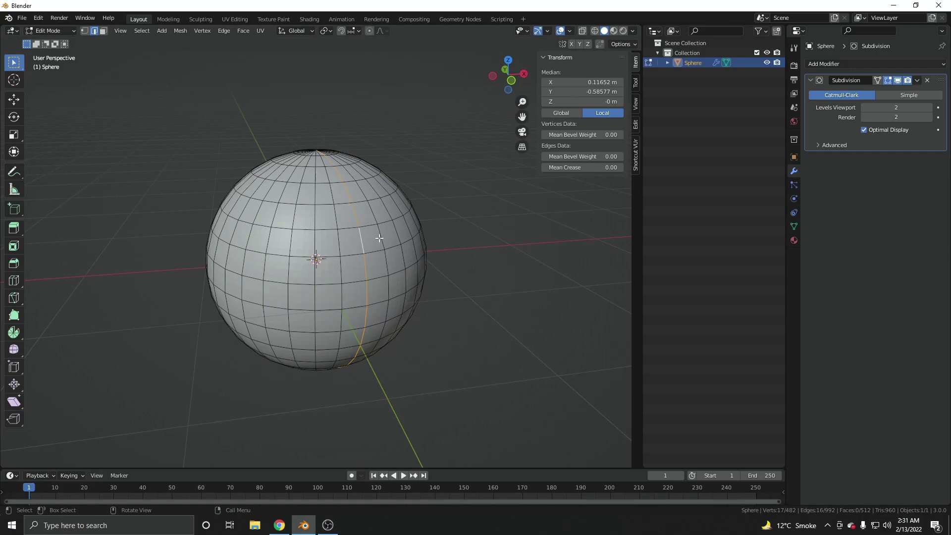
pyautogui.press('x')
pyautogui.click(391, 312)
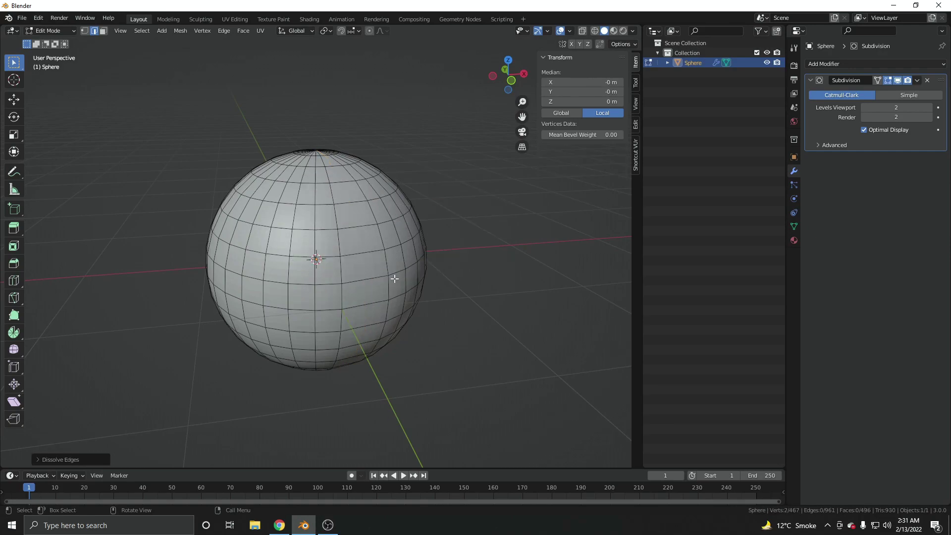
# - Dissolve several more vertical edge loops around the sphere with Dissolve Edges from the delete pie menu
pyautogui.keyDown('alt'); pyautogui.click(317, 270); pyautogui.keyUp('alt')
pyautogui.press('x')
pyautogui.click(295, 283)
pyautogui.moveTo(295, 282); pyautogui.dragTo(322, 287, button='middle')
pyautogui.scroll(2, 322, 287)
pyautogui.keyDown('alt'); pyautogui.click(331, 268); pyautogui.keyUp('alt')
pyautogui.press('x')
pyautogui.click(300, 290)
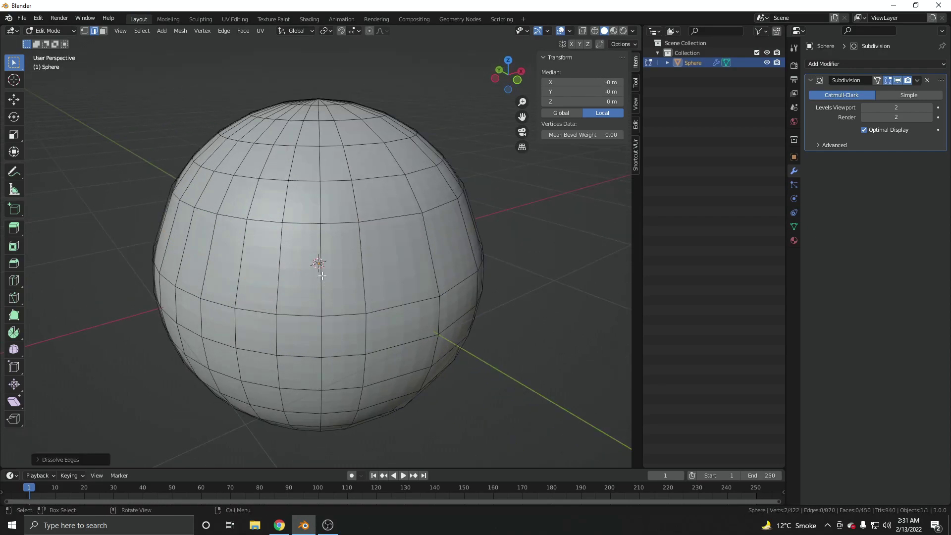
pyautogui.keyDown('alt'); pyautogui.click(322, 277); pyautogui.keyUp('alt')
pyautogui.press('x')
pyautogui.click(349, 320)
pyautogui.scroll(-4, 321, 274)
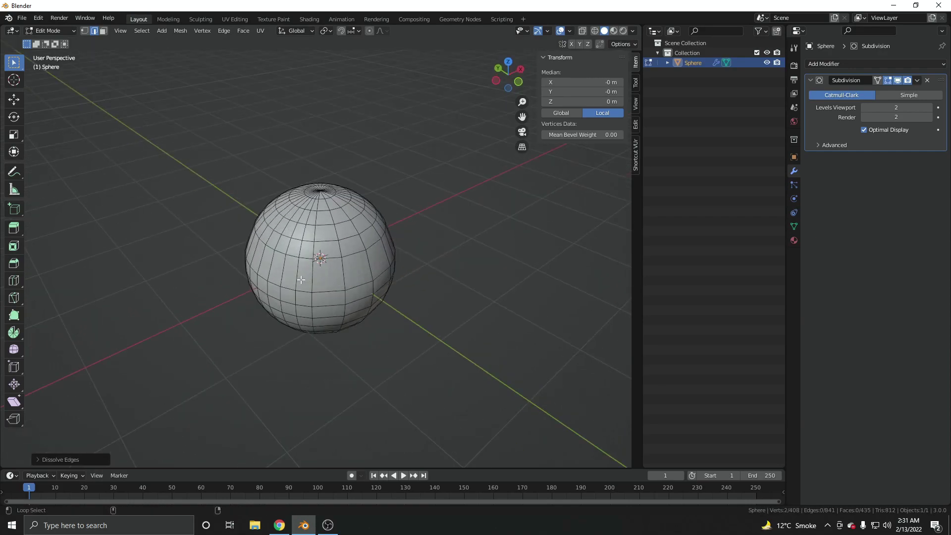
# - Remove another vertical edge loop of the sphere with Delete Edge Loops from the delete pie menu
pyautogui.scroll(3, 301, 280)
pyautogui.keyDown('alt'); pyautogui.click(305, 270); pyautogui.keyUp('alt')
pyautogui.press('x')
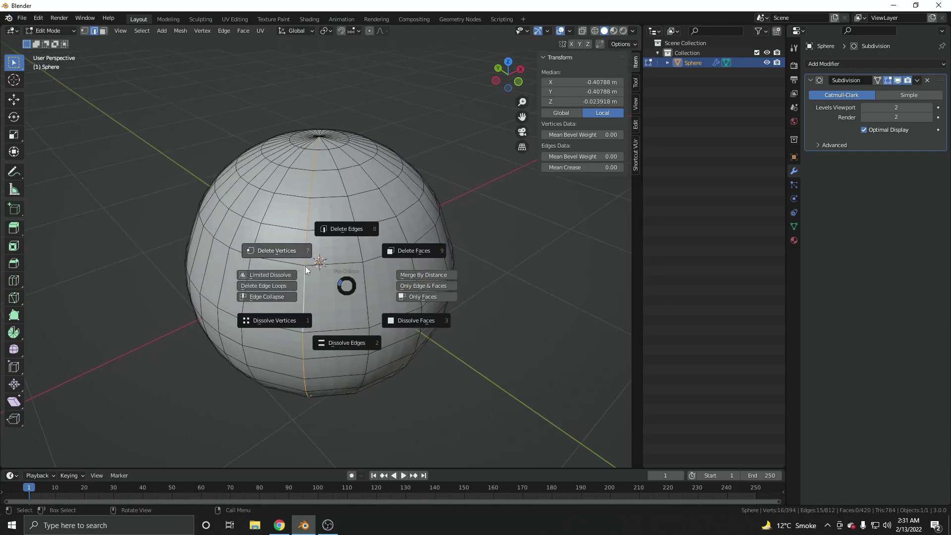
pyautogui.click(263, 285)
# - Select two more edge loops on another side of the sphere and remove each with the delete pie menu
pyautogui.scroll(-2, 358, 295)
pyautogui.moveTo(358, 294); pyautogui.dragTo(461, 282, button='middle')
pyautogui.keyDown('alt'); pyautogui.click(324, 277); pyautogui.keyUp('alt')
pyautogui.press('x')
pyautogui.click(337, 185)
pyautogui.moveTo(314, 279); pyautogui.dragTo(355, 279, button='middle')
pyautogui.keyDown('alt'); pyautogui.click(323, 271); pyautogui.keyUp('alt')
pyautogui.press('x')
pyautogui.click(325, 224)
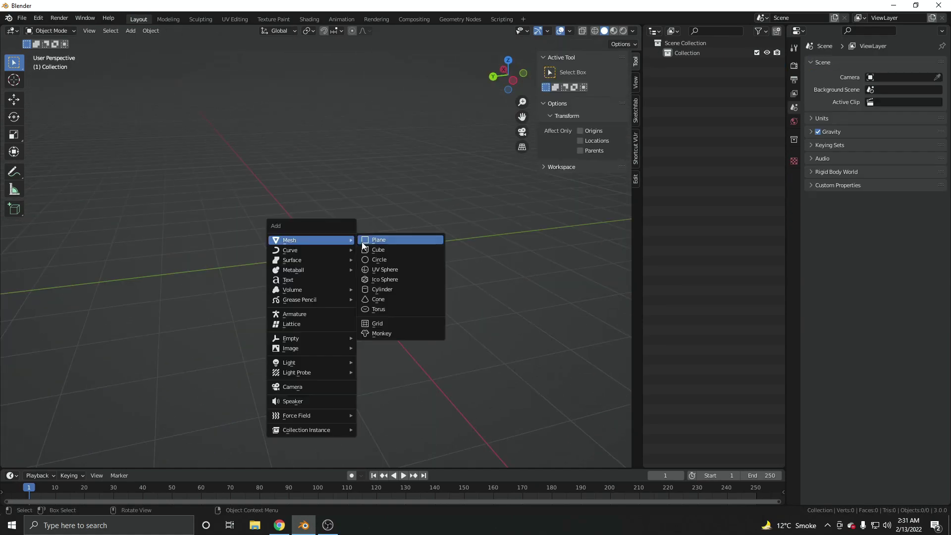
# - Add a cube mesh and switch the viewport shading to Wireframe and back to Solid with the shading pie menu
pyautogui.click(364, 249)
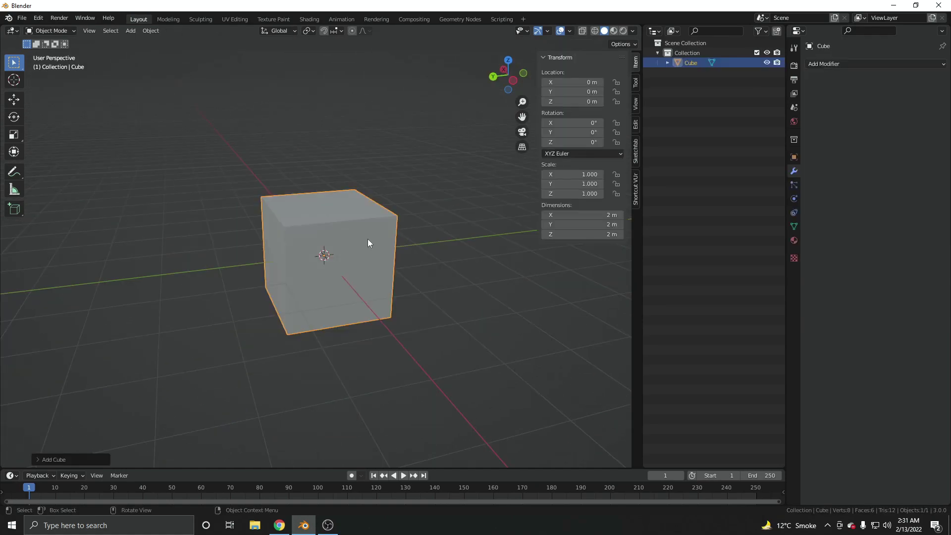
pyautogui.press('z')
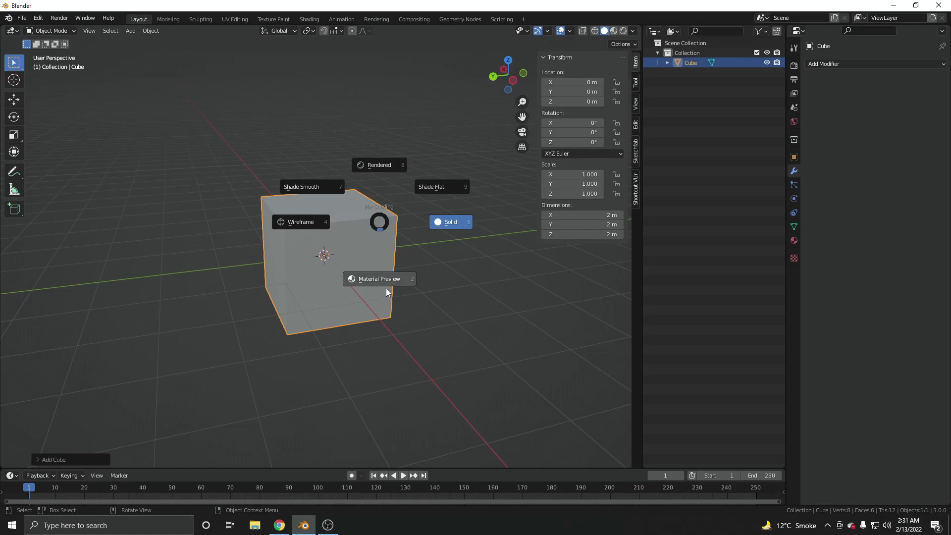
pyautogui.click(318, 226)
pyautogui.press('z')
pyautogui.click(454, 235)
# - Cycle the viewport shading through Material Preview and Wireframe with the shading pie menu, ending in Solid
pyautogui.press('z')
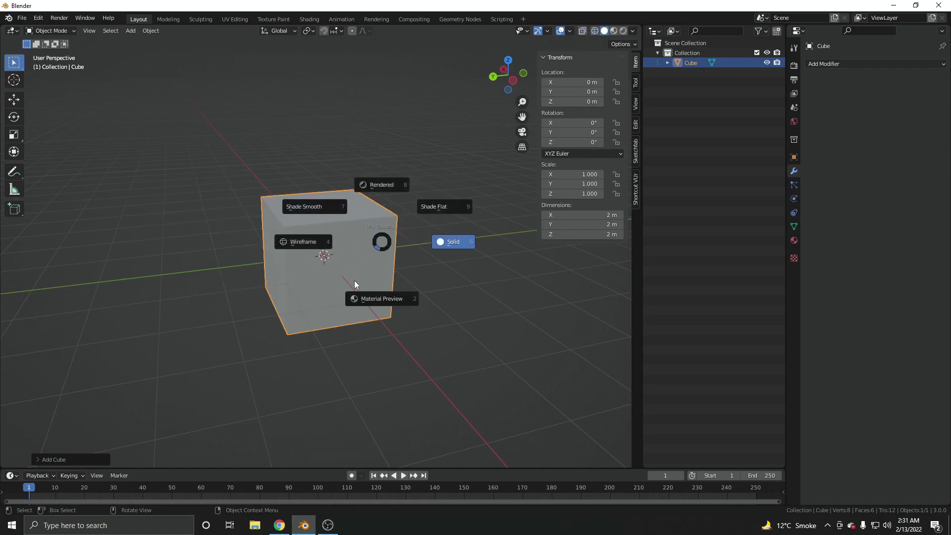
pyautogui.click(385, 298)
pyautogui.press('z')
pyautogui.click(446, 213)
pyautogui.press('z')
pyautogui.click(311, 215)
pyautogui.press('z')
pyautogui.click(324, 263)
pyautogui.press('z')
pyautogui.click(415, 254)
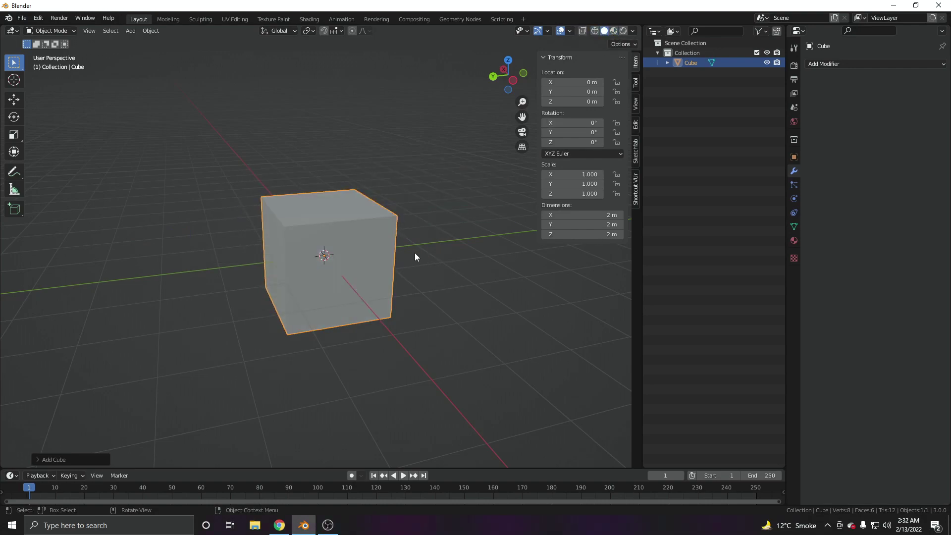
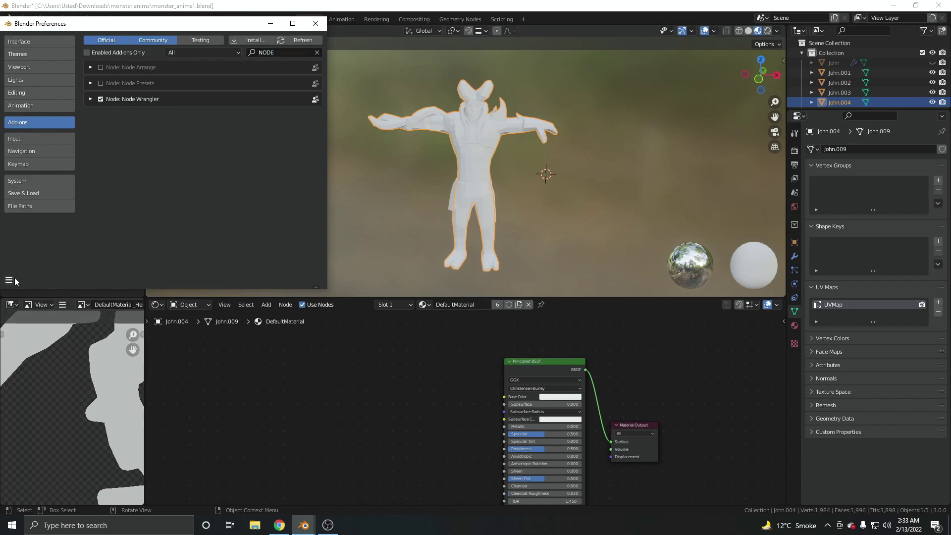
# - Save the preferences with the Node Wrangler add-on enabled and close the Preferences window
pyautogui.click(9, 280)
pyautogui.click(30, 267)
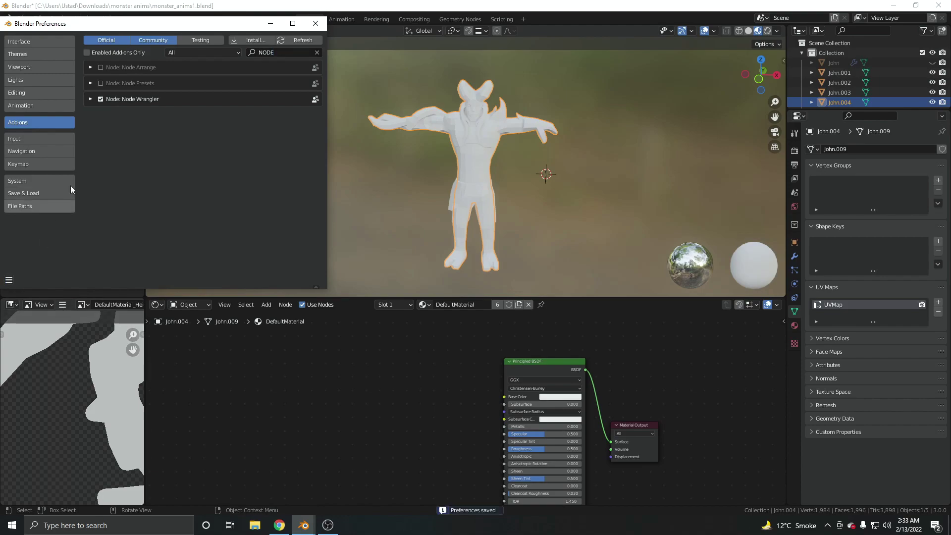
pyautogui.click(315, 23)
# - Add connected Texture Coordinate, Mapping and Image Texture nodes to the Principled BSDF with Node Wrangler and place them beside it
pyautogui.moveTo(520, 361); pyautogui.dragTo(501, 358)
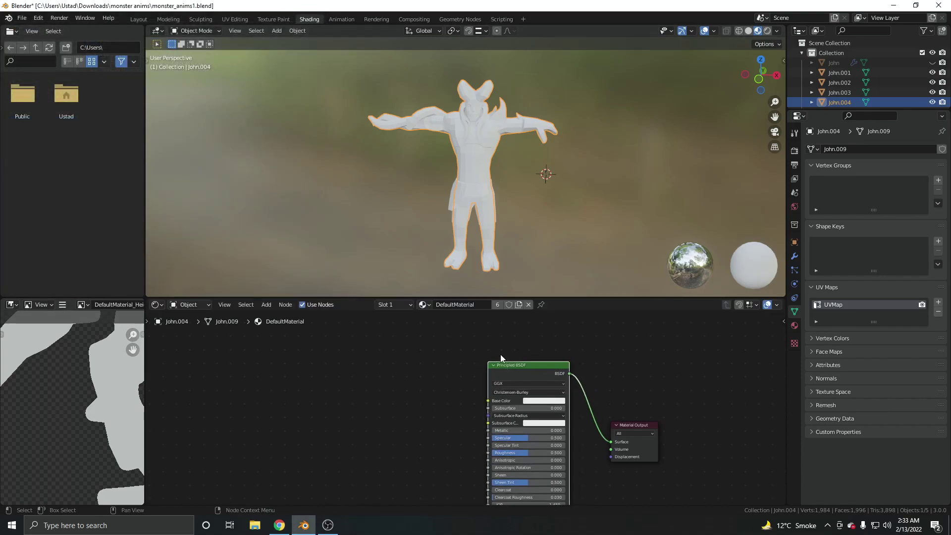
pyautogui.hotkey('ctrl', 't')
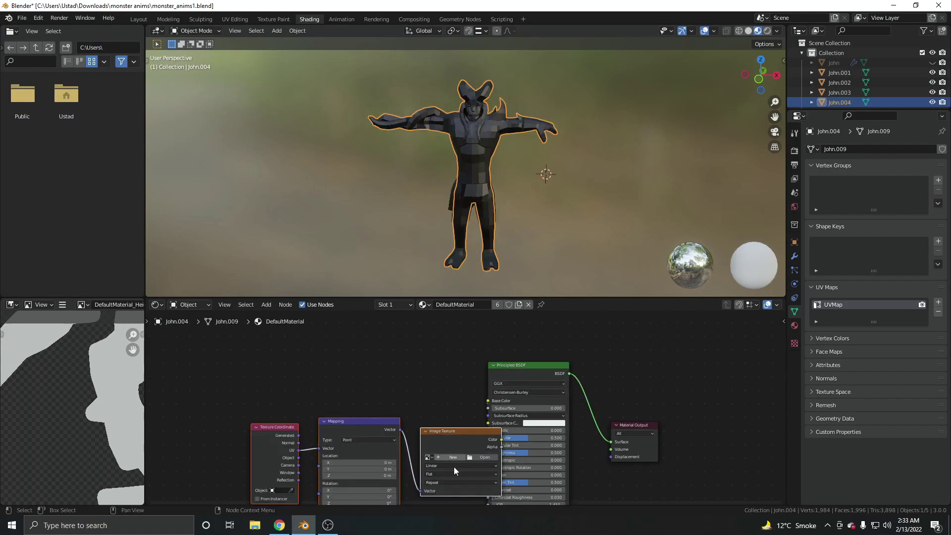
pyautogui.press('g')
pyautogui.click(394, 387)
pyautogui.scroll(3, 442, 428)
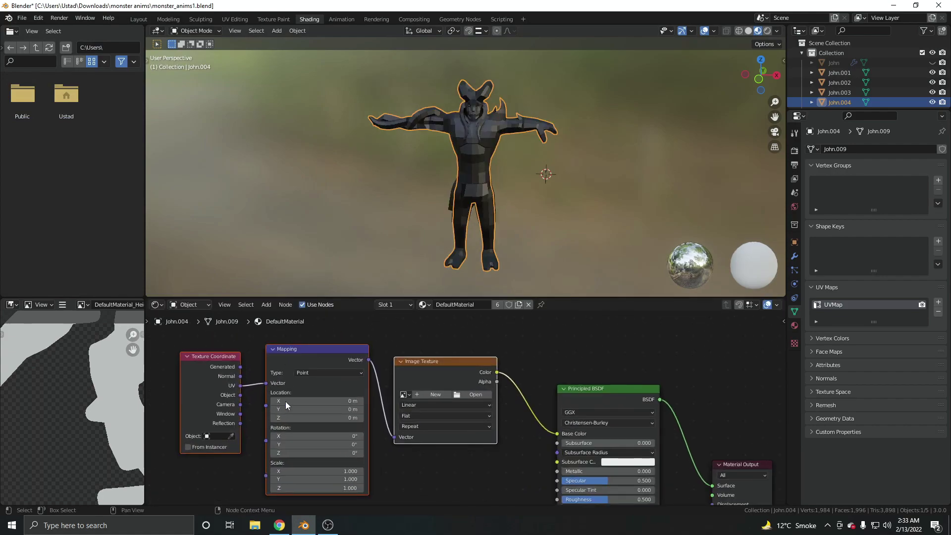
pyautogui.click(474, 395)
pyautogui.click(669, 398)
pyautogui.scroll(-1, 406, 428)
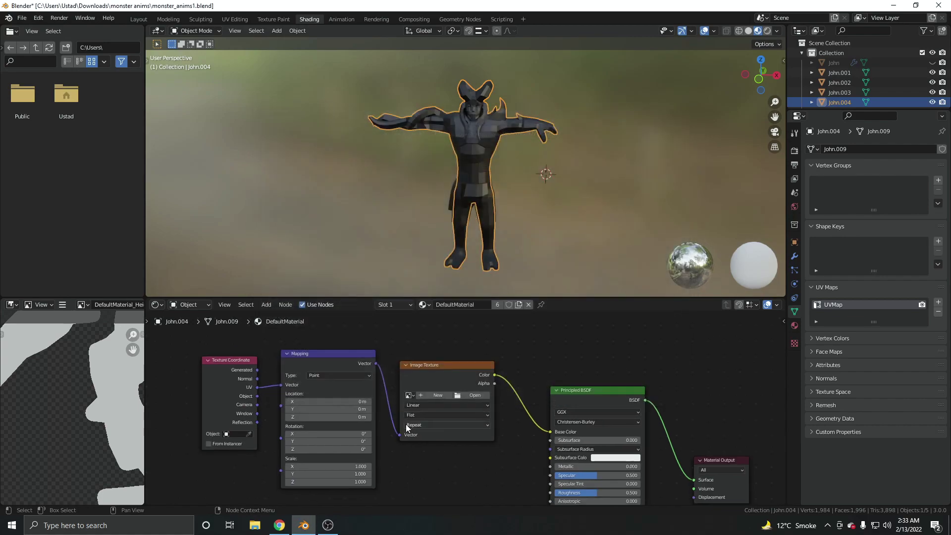
# - Delete the Texture Coordinate, Mapping and Image Texture nodes from the material
pyautogui.scroll(-3, 406, 428)
pyautogui.moveTo(289, 380); pyautogui.dragTo(460, 453)
pyautogui.press('x')
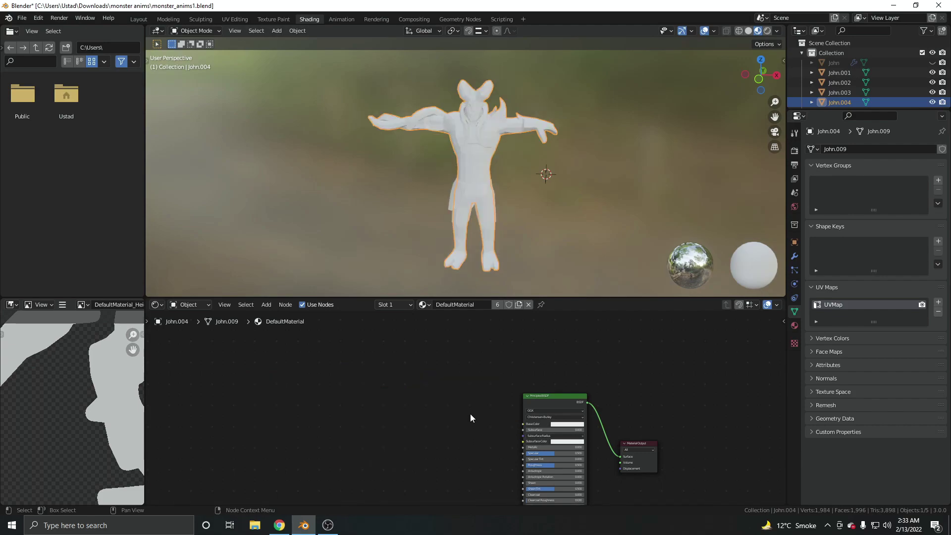
# - Start Node Wrangler's Principled Texture Setup on the Principled BSDF node and open the recent export folder
pyautogui.click(562, 402)
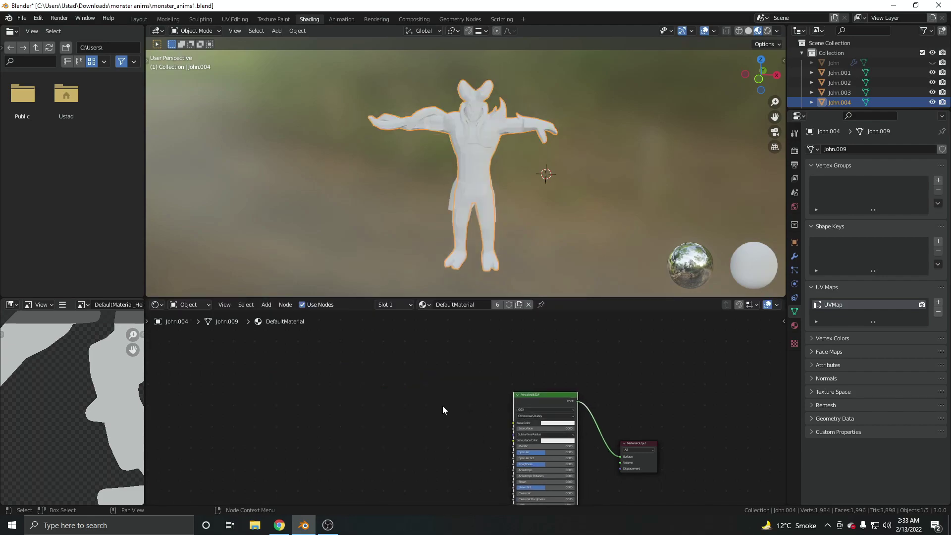
pyautogui.scroll(-3, 443, 407)
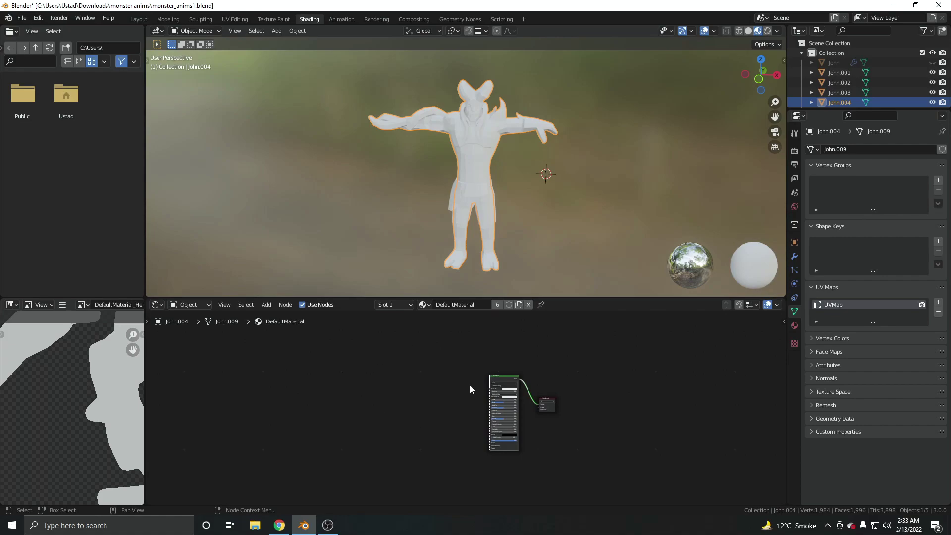
pyautogui.scroll(14, 514, 401)
pyautogui.moveTo(492, 397); pyautogui.dragTo(449, 432, button='middle')
pyautogui.scroll(1, 458, 426)
pyautogui.scroll(5, 516, 237)
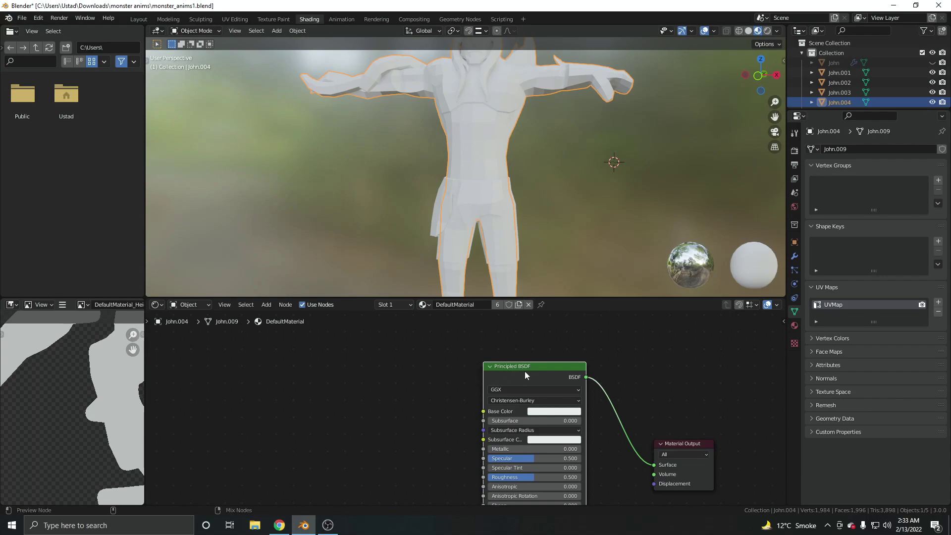
pyautogui.hotkey('ctrl', 'shift', 't')
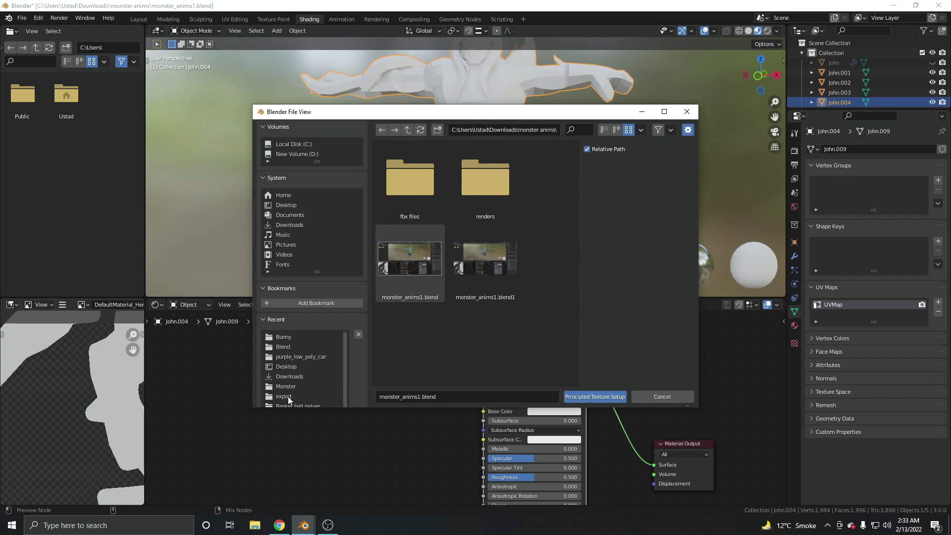
pyautogui.click(288, 397)
# - Load the Base Color, Height, Metallic, Roughness and Normal OpenGL maps through Principled Texture Setup
pyautogui.click(485, 177)
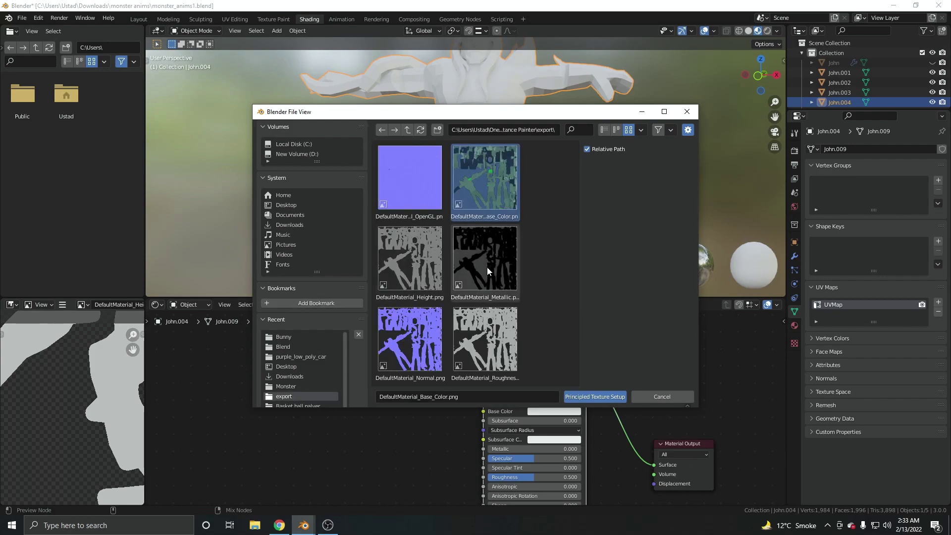
pyautogui.keyDown('shift'); pyautogui.click(476, 361); pyautogui.keyUp('shift')
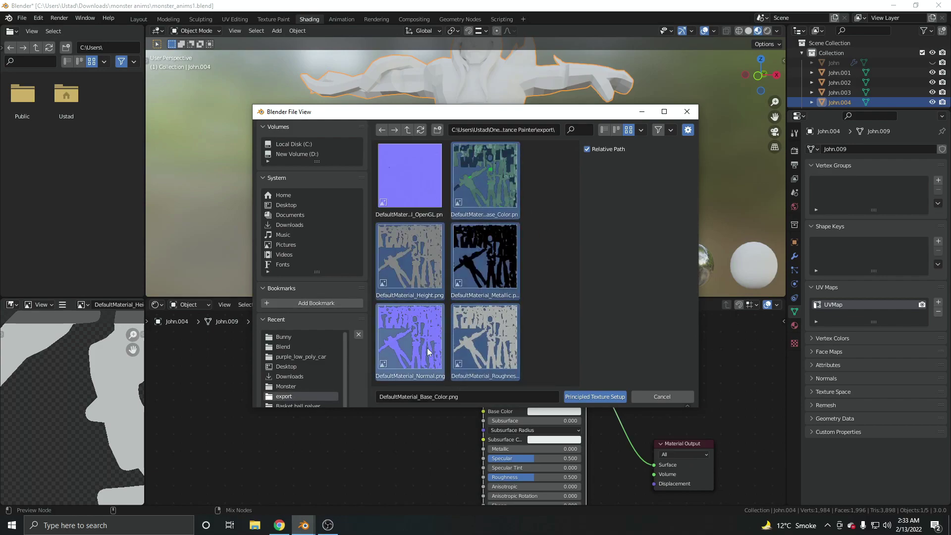
pyautogui.keyDown('ctrl'); pyautogui.click(408, 359); pyautogui.keyUp('ctrl')
pyautogui.keyDown('ctrl'); pyautogui.click(431, 163); pyautogui.keyUp('ctrl')
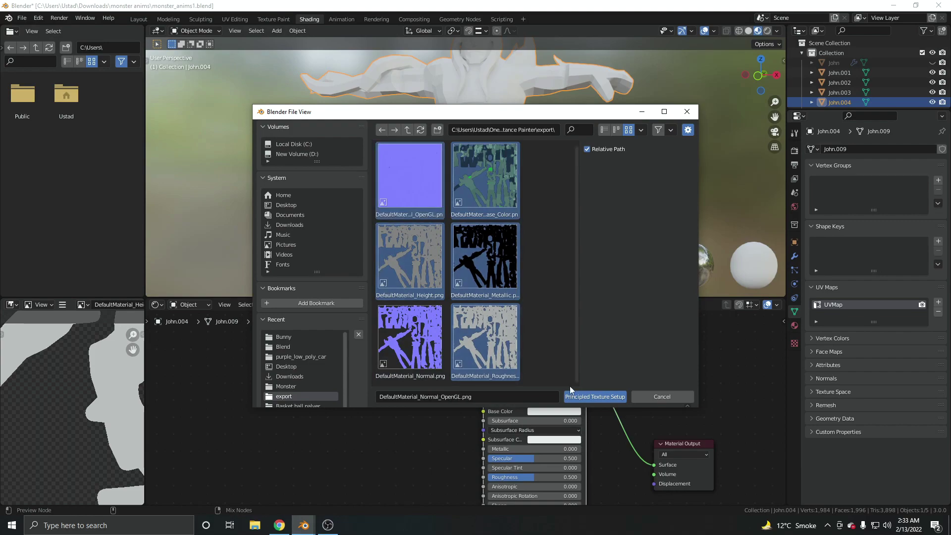
pyautogui.click(594, 397)
# - Examine the textured character and the generated mapping, texture and Normal Map nodes feeding the Principled BSDF
pyautogui.scroll(-7, 433, 444)
pyautogui.moveTo(434, 444); pyautogui.dragTo(470, 396, button='middle')
pyautogui.click(548, 404)
pyautogui.scroll(1, 547, 392)
pyautogui.moveTo(546, 391); pyautogui.dragTo(547, 416, button='middle')
pyautogui.scroll(-4, 554, 176)
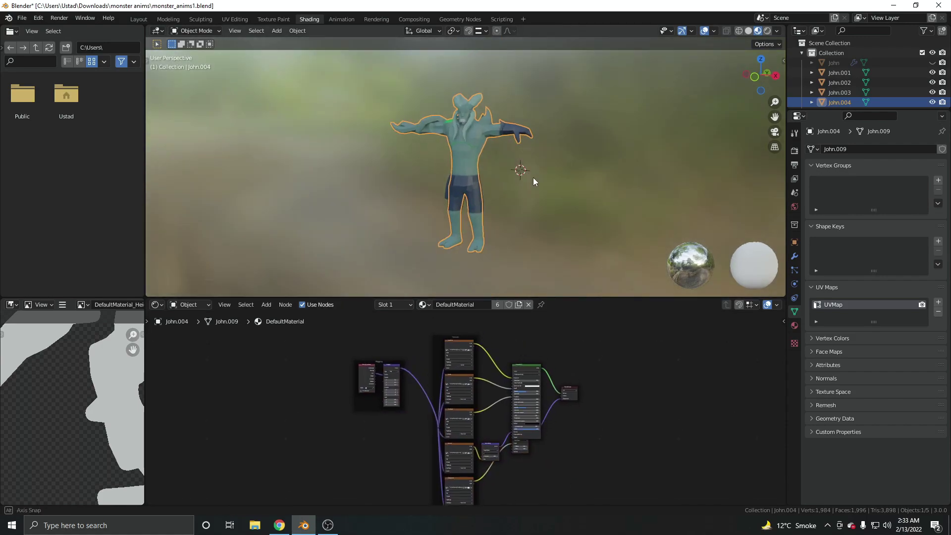
pyautogui.click(533, 177)
pyautogui.scroll(3, 476, 386)
pyautogui.moveTo(429, 366); pyautogui.dragTo(399, 365, button='middle')
pyautogui.scroll(12, 444, 443)
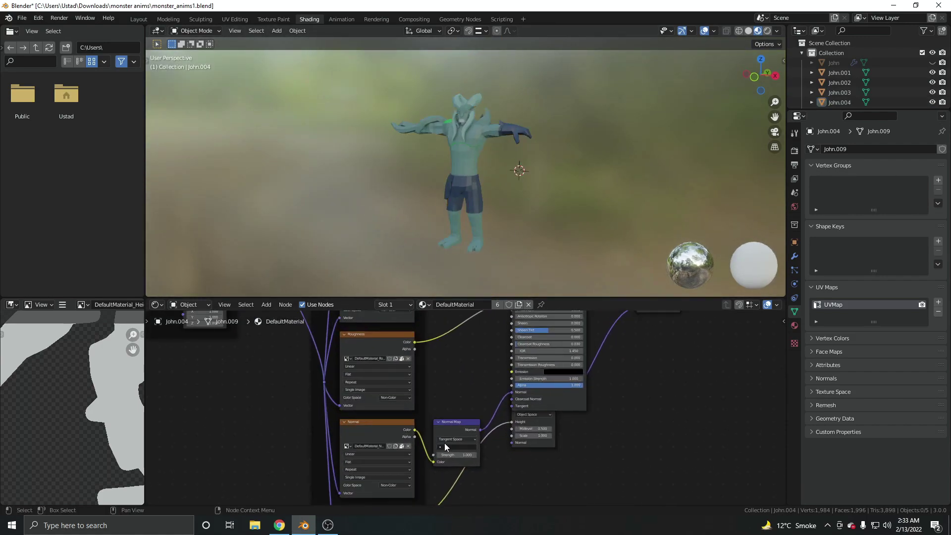
pyautogui.scroll(-12, 470, 448)
pyautogui.moveTo(461, 340); pyautogui.dragTo(439, 464, button='middle')
pyautogui.scroll(2, 423, 412)
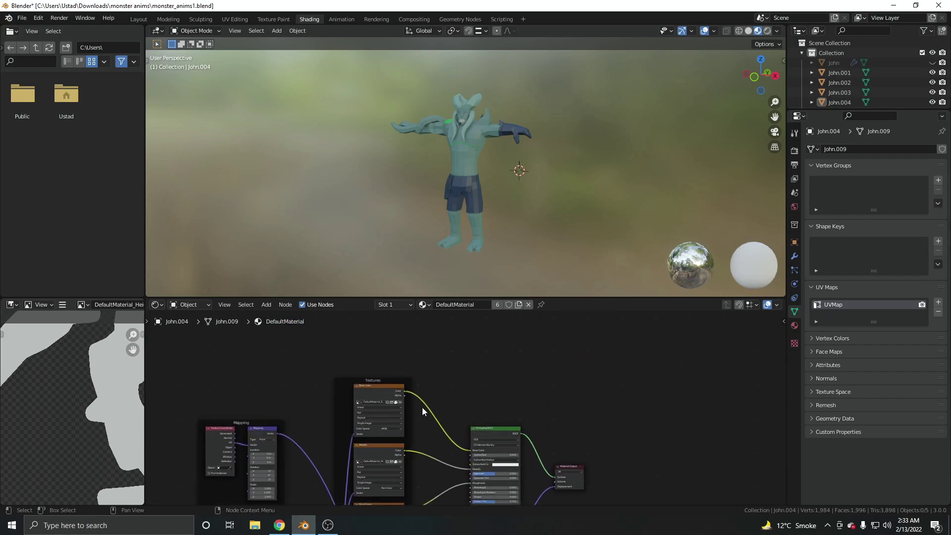
pyautogui.scroll(-3, 417, 394)
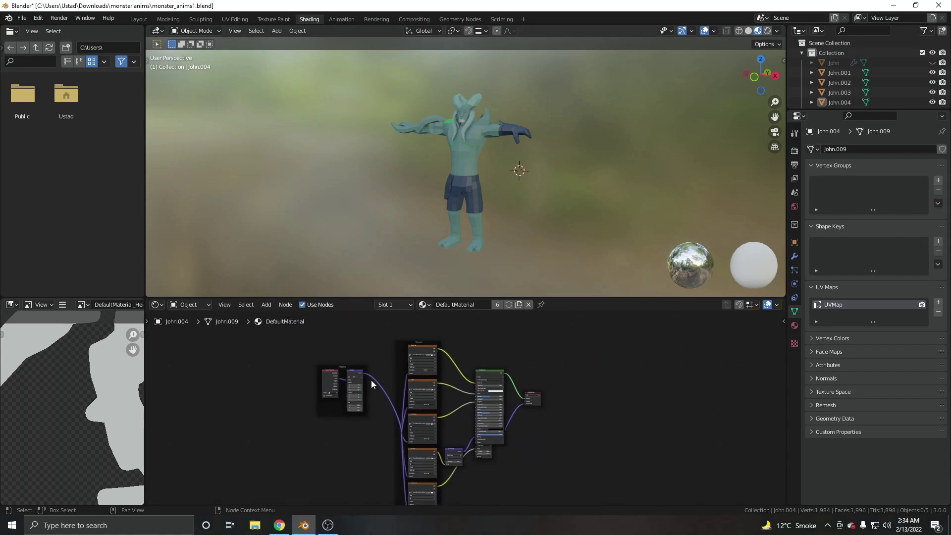
# - Delete the mapping, texture, Normal Map and Displacement nodes, keeping only the Principled BSDF and Material Output
pyautogui.scroll(-2, 297, 341)
pyautogui.moveTo(314, 334); pyautogui.dragTo(463, 498)
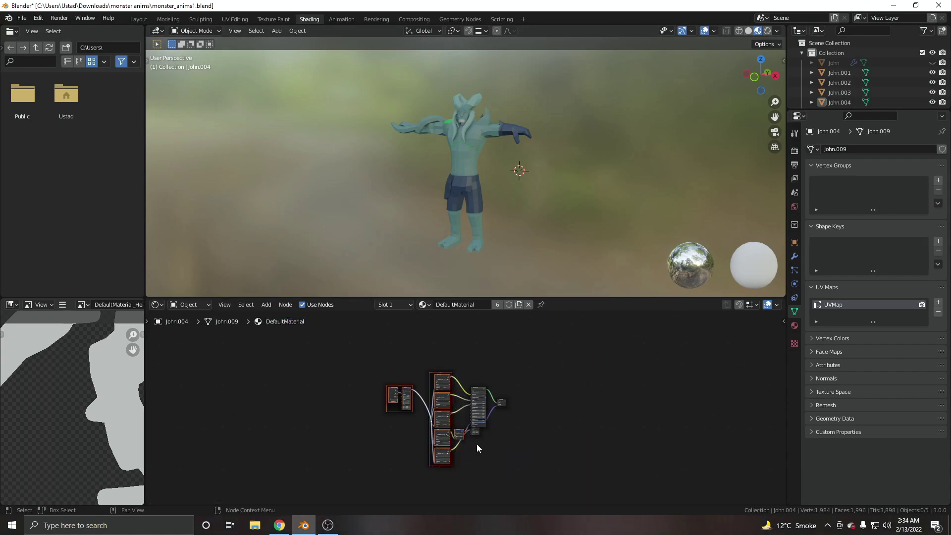
pyautogui.press('x')
pyautogui.scroll(2, 495, 475)
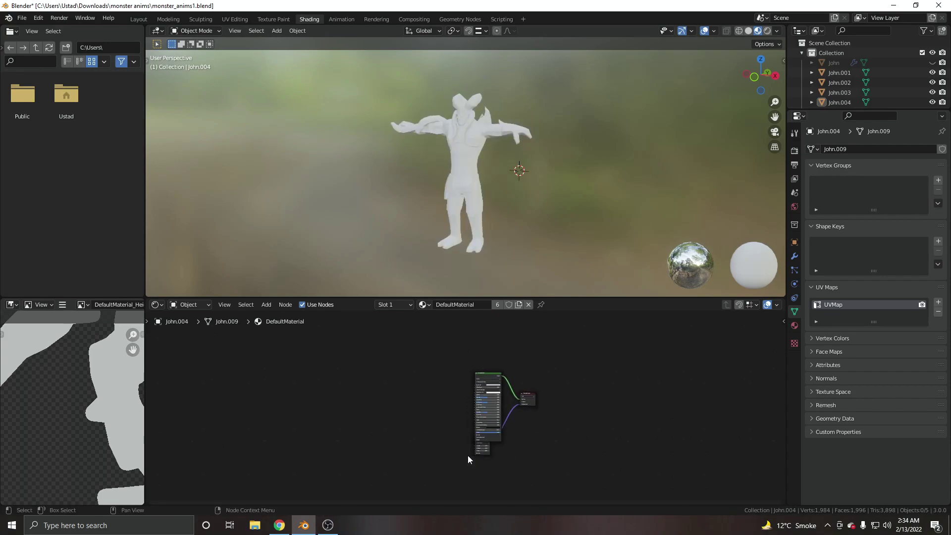
pyautogui.moveTo(506, 476); pyautogui.dragTo(468, 448)
pyautogui.press('x')
pyautogui.scroll(5, 473, 406)
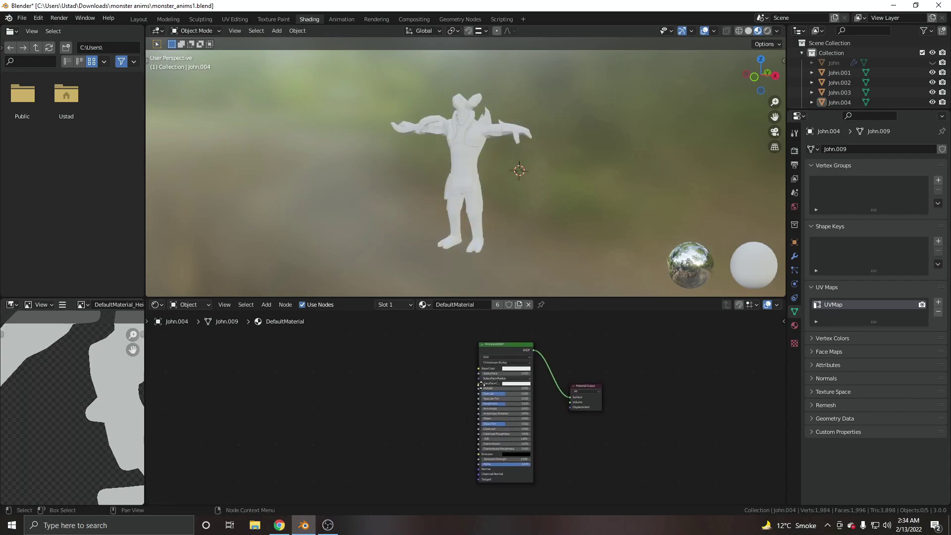
pyautogui.moveTo(491, 357); pyautogui.dragTo(489, 380, button='middle')
pyautogui.moveTo(490, 366); pyautogui.dragTo(503, 355)
pyautogui.scroll(1, 455, 377)
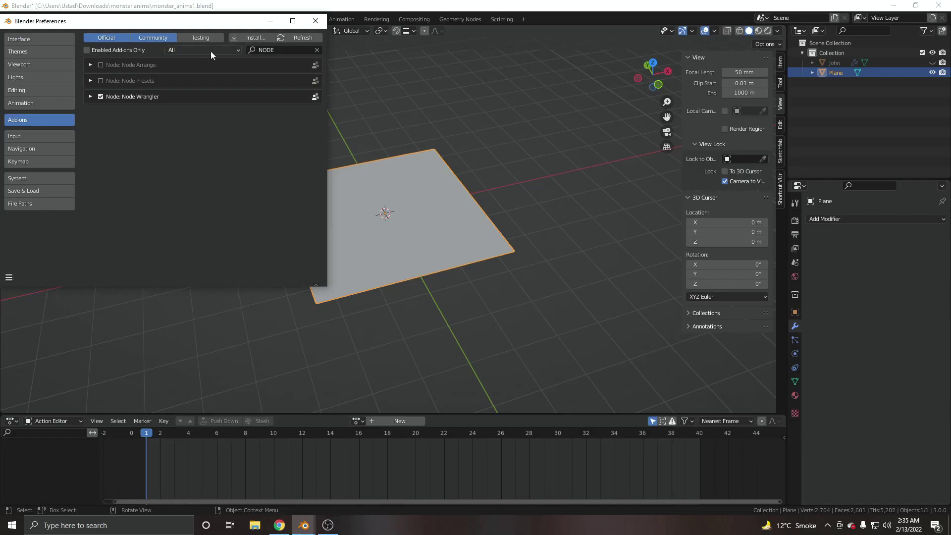
# - Find the LoopTools add-on by searching for LOOP, save the preferences with it enabled and close the Preferences window
pyautogui.write('LOOP')
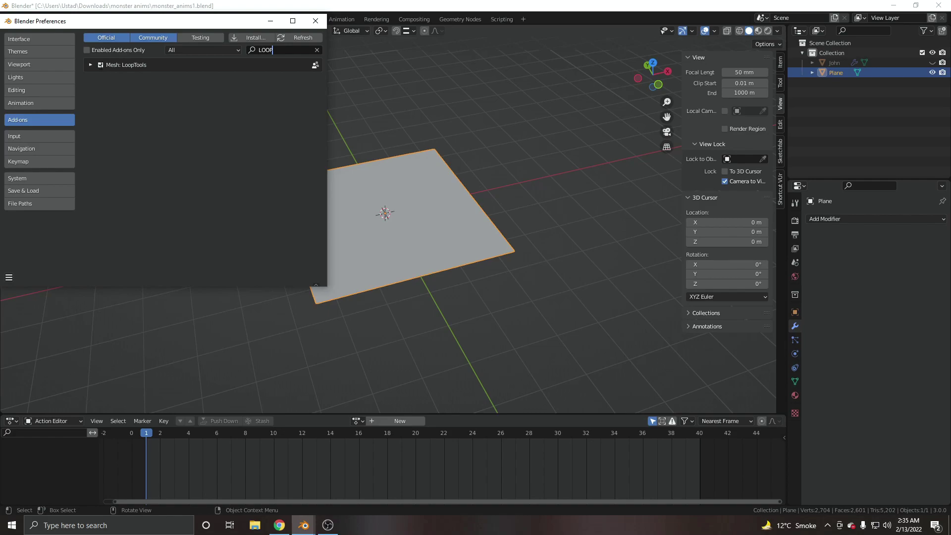
pyautogui.click(9, 278)
pyautogui.click(30, 267)
pyautogui.click(321, 22)
# - Put the subdivided plane into Edit Mode with the mode pie menu and look through the LoopTools operations
pyautogui.scroll(3, 405, 178)
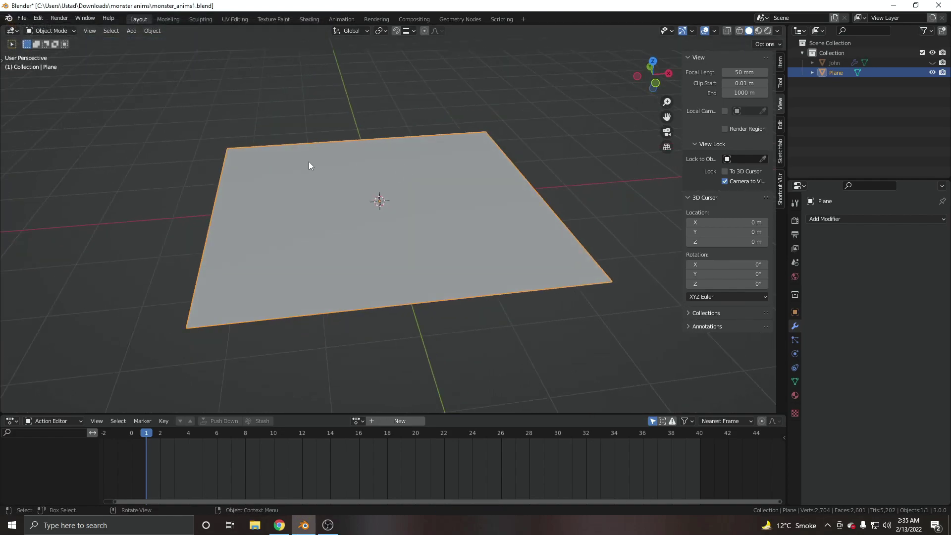
pyautogui.hotkey('ctrl', 'Tab')
pyautogui.click(548, 212)
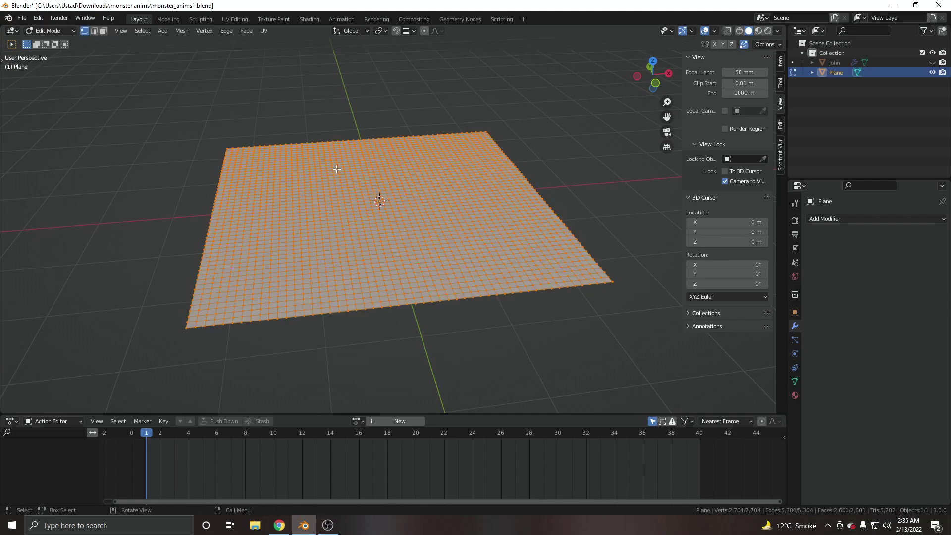
pyautogui.rightClick(343, 164)
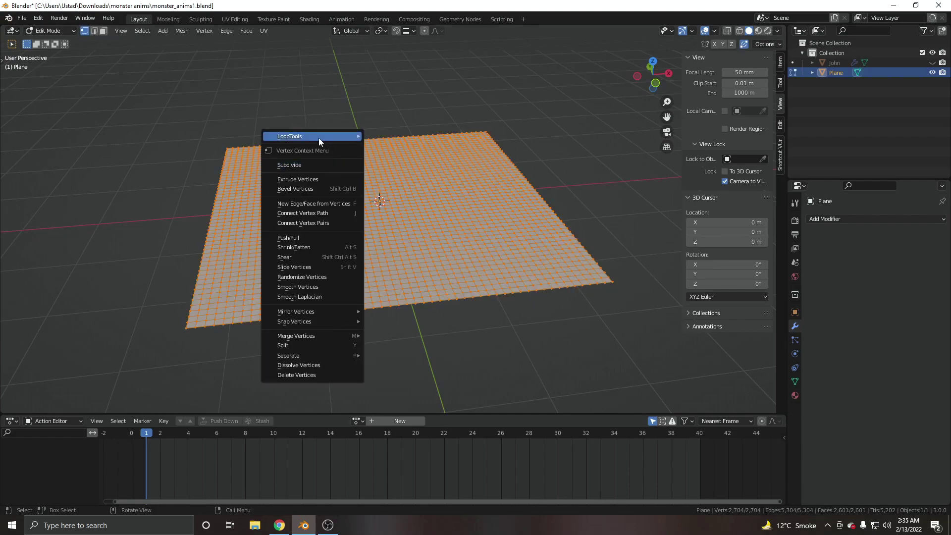
pyautogui.moveTo(321, 137)
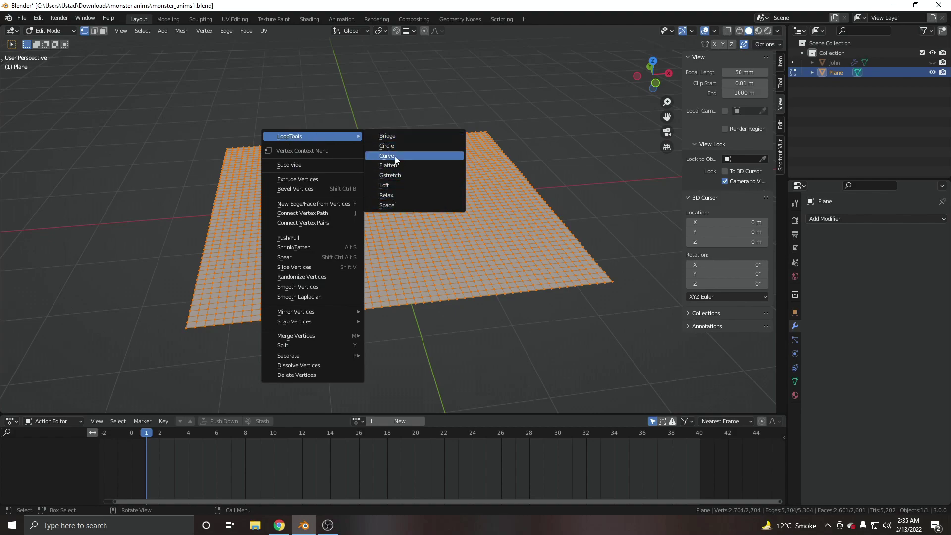
pyautogui.moveTo(434, 163); pyautogui.dragTo(444, 191, button='middle')
# - In top view, switch to face selection and box-select a block of 16 by 11 faces around the plane's centre
pyautogui.press('KP_7')
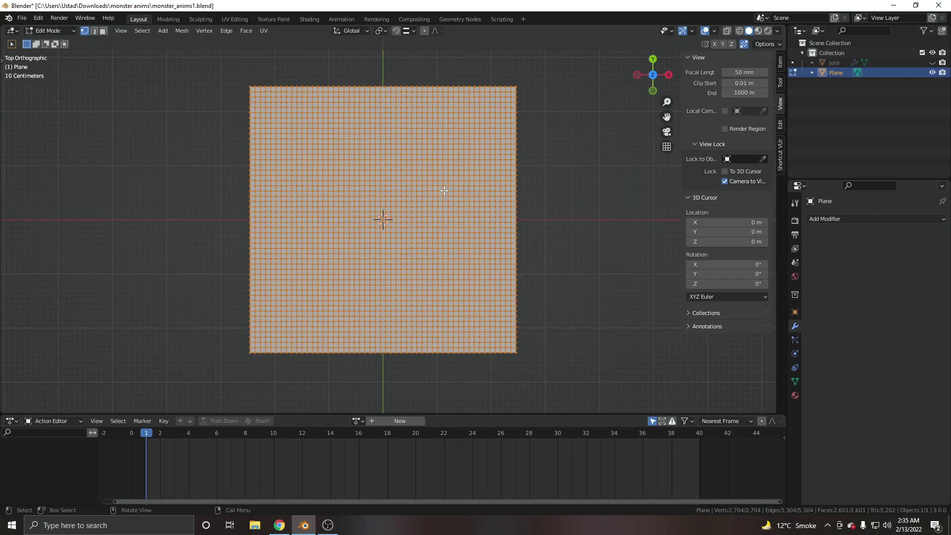
pyautogui.click(527, 195)
pyautogui.click(103, 31)
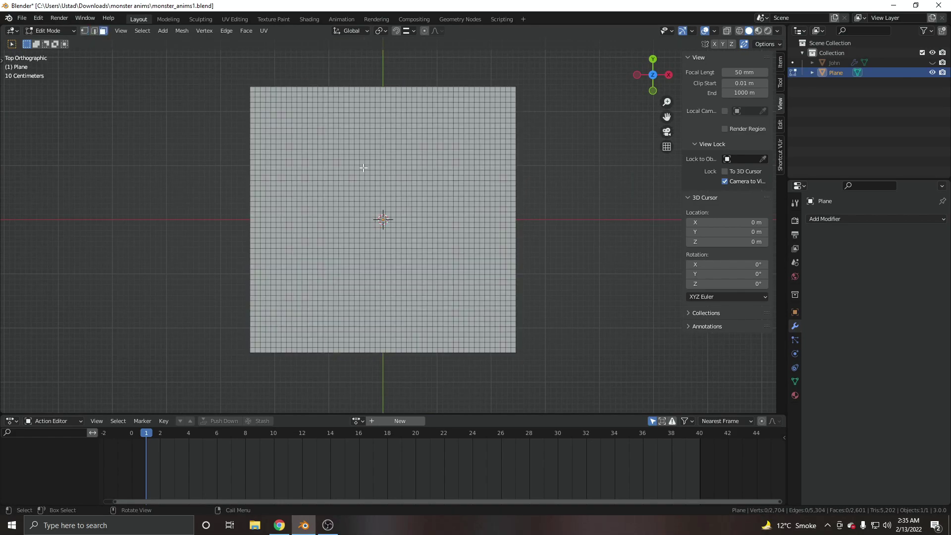
pyautogui.scroll(5, 341, 195)
pyautogui.press('b')
pyautogui.moveTo(277, 128); pyautogui.dragTo(471, 264)
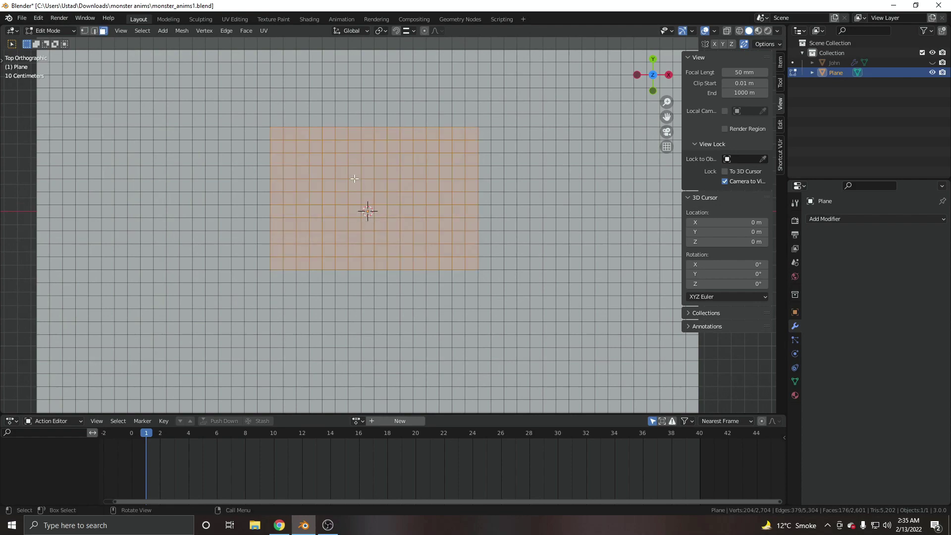
# - Extend the selected face block by three rows on its lower side and deselect the stray column of faces beside it
pyautogui.press('b')
pyautogui.moveTo(271, 262); pyautogui.dragTo(382, 294)
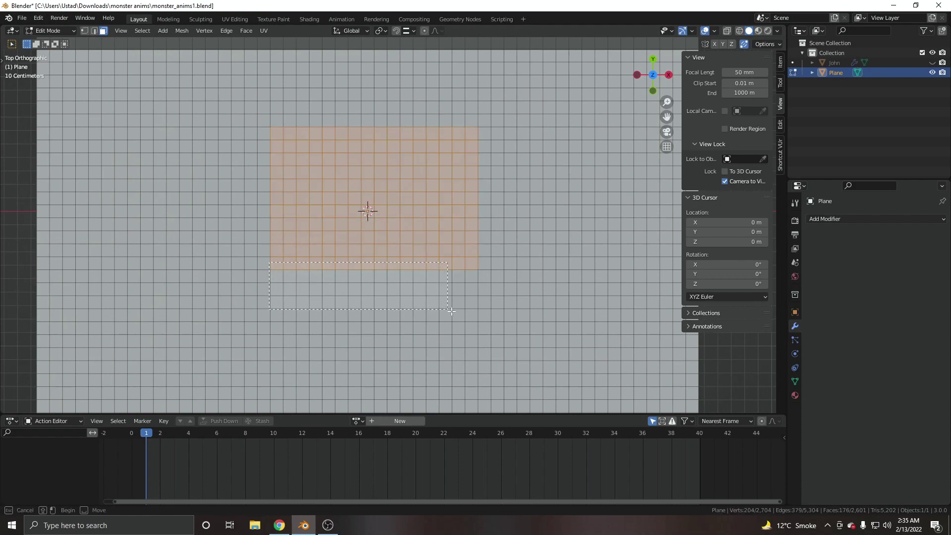
pyautogui.keyDown('shift'); pyautogui.moveTo(451, 312); pyautogui.dragTo(470, 300); pyautogui.keyUp('shift')
pyautogui.scroll(-3, 417, 268)
pyautogui.scroll(2, 395, 263)
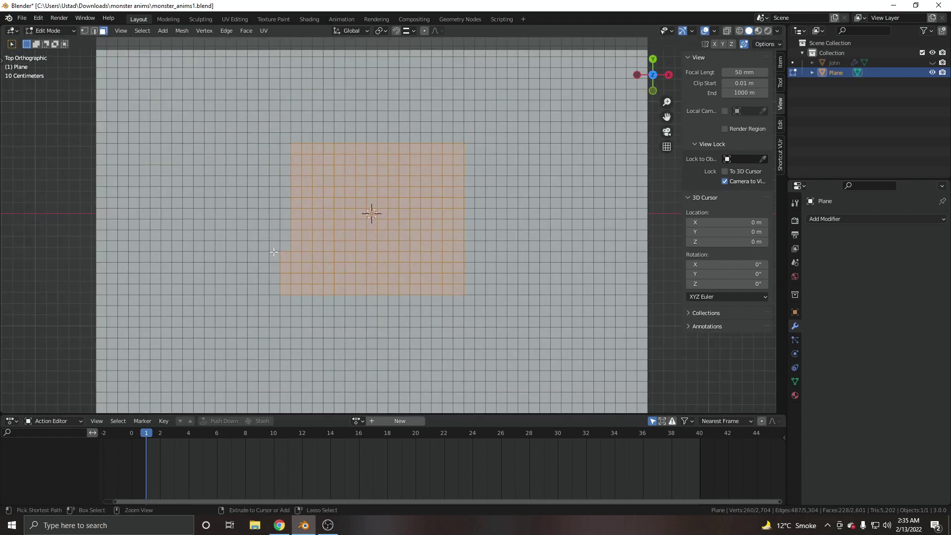
pyautogui.keyDown('ctrl'); pyautogui.moveTo(273, 251); pyautogui.dragTo(292, 300); pyautogui.keyUp('ctrl')
pyautogui.scroll(-3, 424, 245)
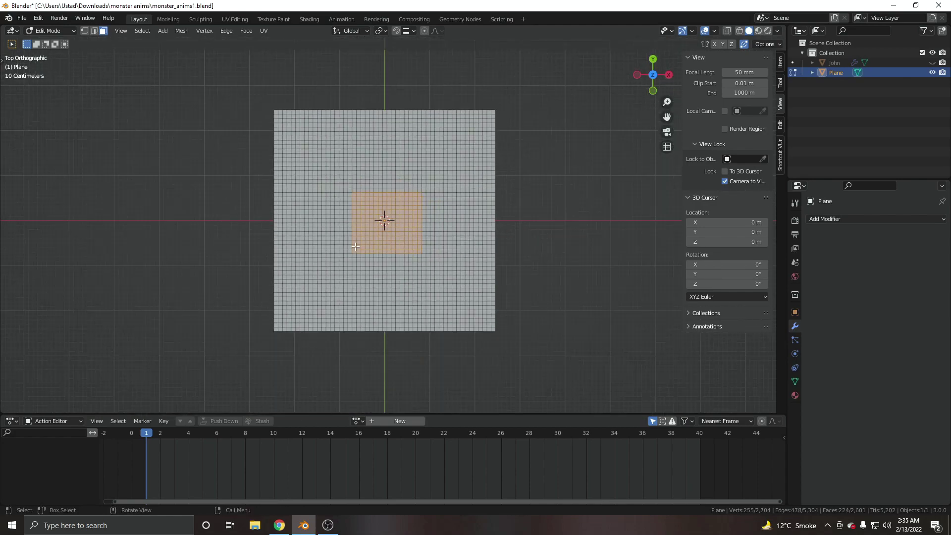
# - Delete the selected block of faces with the delete pie menu to open a rectangular hole in the plane
pyautogui.moveTo(424, 245); pyautogui.dragTo(380, 175, button='middle')
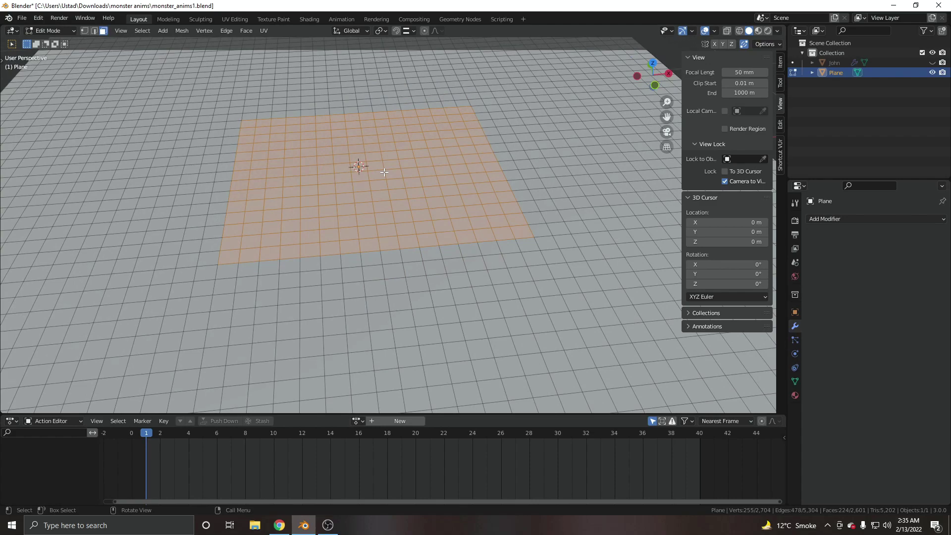
pyautogui.press('x')
pyautogui.click(451, 135)
pyautogui.press('x')
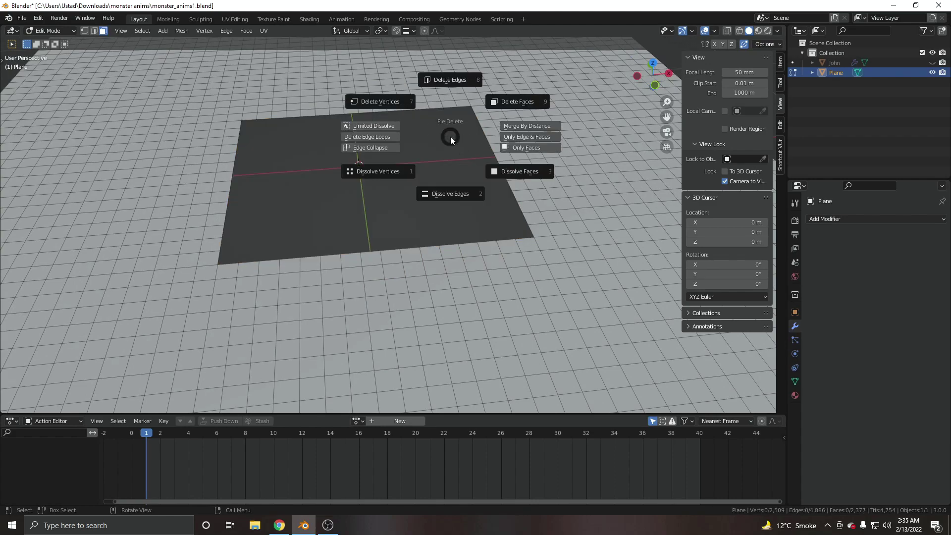
pyautogui.press('Escape')
# - Switch to edge selection and select the boundary edge loop of the rectangular hole in the plane
pyautogui.click(94, 31)
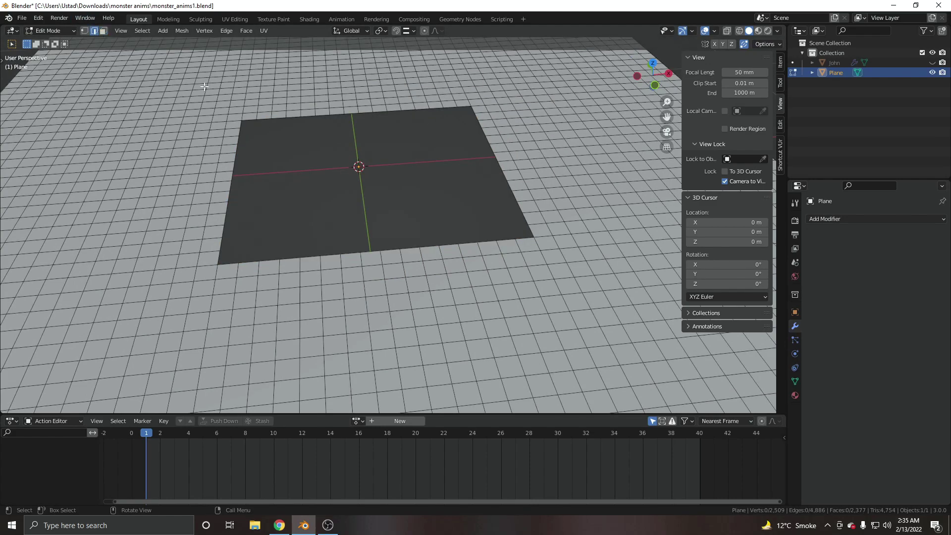
pyautogui.keyDown('alt'); pyautogui.click(284, 119); pyautogui.keyUp('alt')
pyautogui.scroll(-7, 379, 210)
pyautogui.moveTo(379, 209); pyautogui.dragTo(373, 234, button='middle')
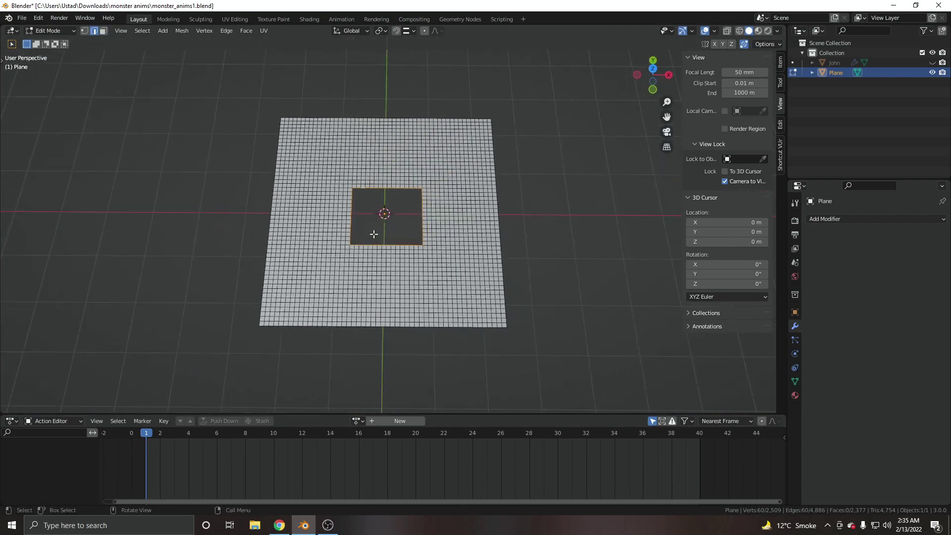
pyautogui.scroll(3, 405, 169)
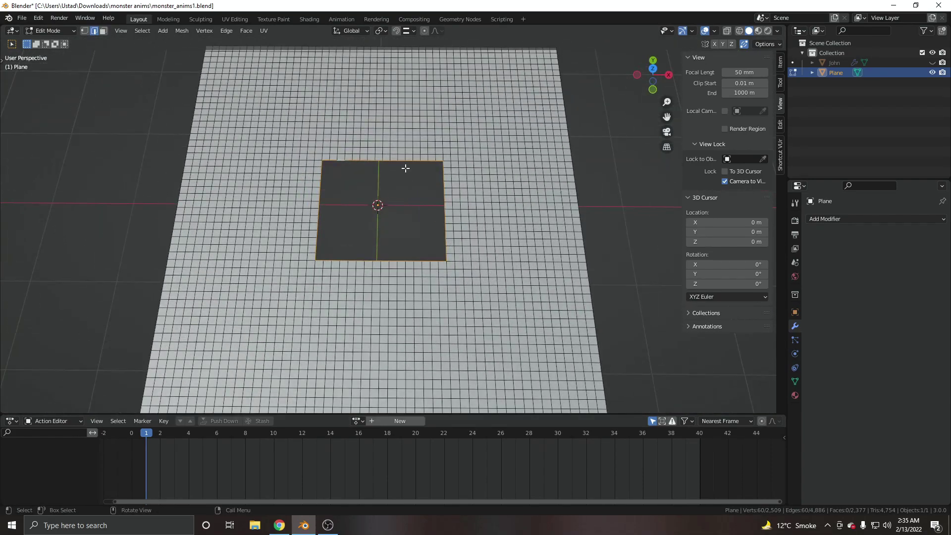
# - Reshape the selected hole boundary into a circle with the LoopTools Circle operation
pyautogui.rightClick(387, 147)
pyautogui.moveTo(361, 114)
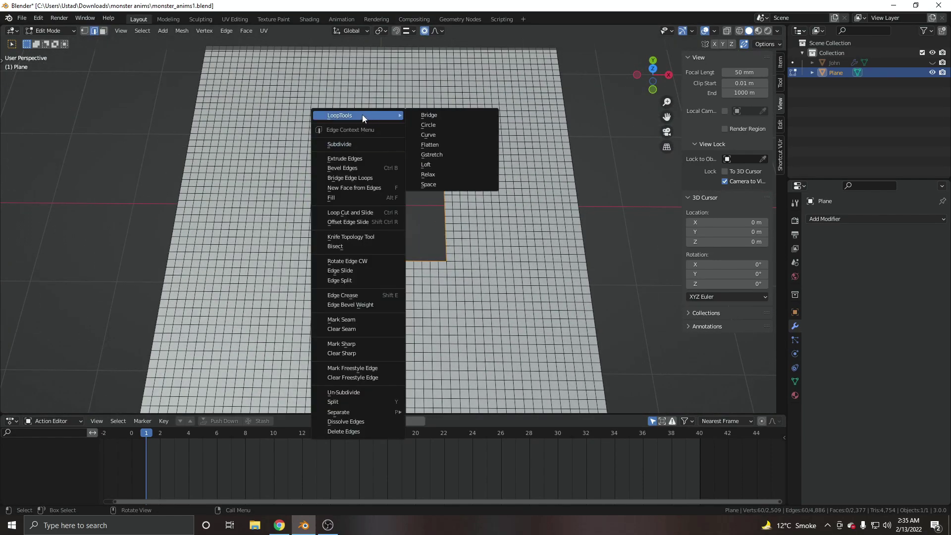
pyautogui.click(435, 126)
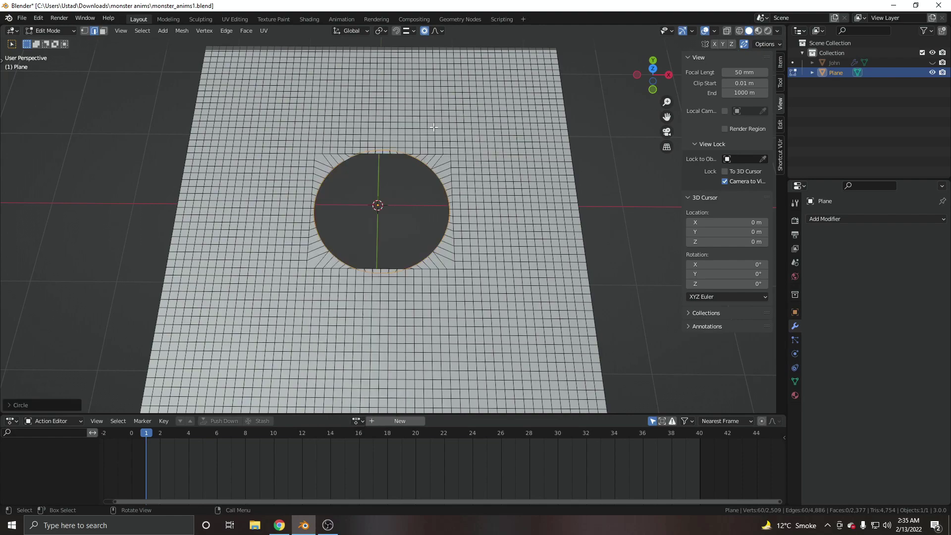
# - Turn off proportional editing and scale the hole's circular edge loop down slightly
pyautogui.moveTo(416, 190); pyautogui.dragTo(425, 189, button='middle')
pyautogui.click(425, 32)
pyautogui.press('s')
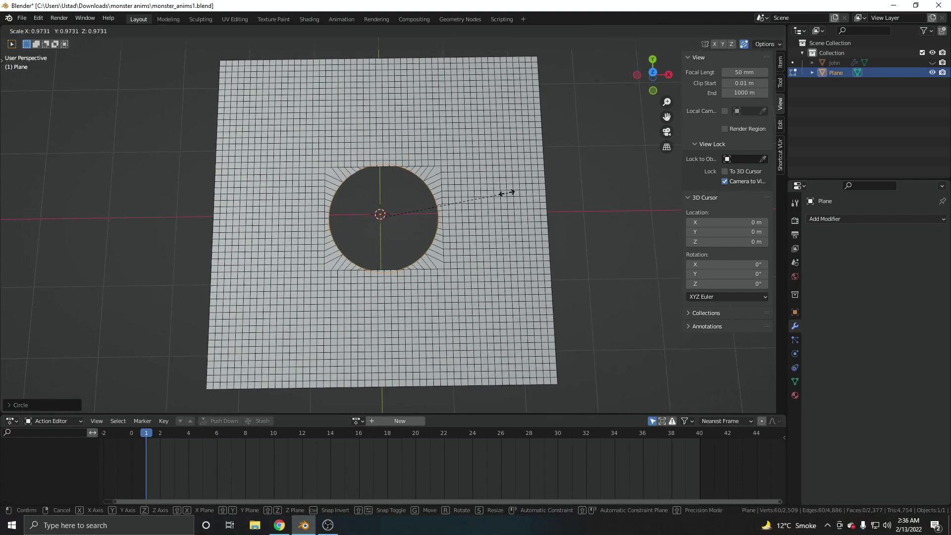
pyautogui.click(492, 199)
pyautogui.scroll(5, 421, 232)
pyautogui.moveTo(422, 232); pyautogui.dragTo(405, 210, button='middle')
pyautogui.scroll(-6, 423, 190)
# - Extrude the circular edge loop upward along Z into a tall tube and return to Object Mode
pyautogui.press('Tab')
pyautogui.press('Tab')
pyautogui.press('e')
pyautogui.press('z')
pyautogui.click(381, 84)
pyautogui.press('Tab')
pyautogui.scroll(-5, 308, 185)
pyautogui.scroll(7, 405, 210)
pyautogui.scroll(-3, 398, 193)
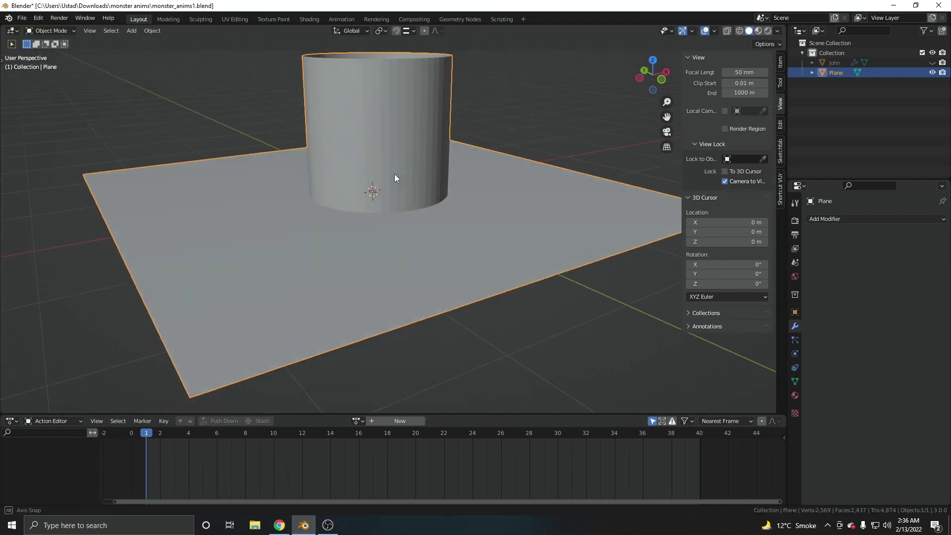
# - Try smooth shading on the plane with its extruded tube and undo it
pyautogui.rightClick(395, 167)
pyautogui.click(395, 170)
pyautogui.scroll(4, 414, 213)
pyautogui.hotkey('ctrl', 'z')
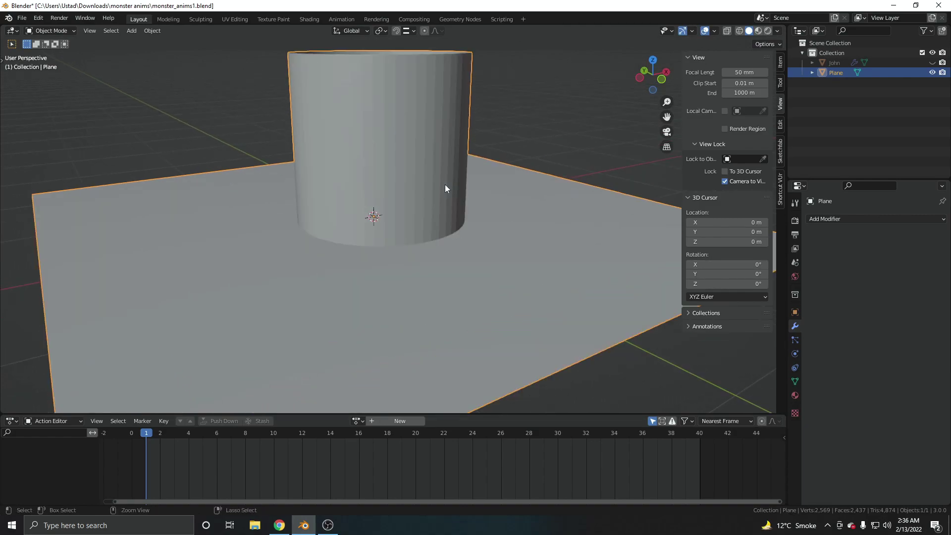
# - Reselect the plane with the tube, put it into Edit Mode and start a loop cut
pyautogui.click(576, 66)
pyautogui.scroll(-6, 431, 171)
pyautogui.moveTo(432, 171)
pyautogui.mouseDown(button='middle')
pyautogui.moveTo(393, 225)
pyautogui.moveTo(376, 186)
pyautogui.moveTo(394, 217)
pyautogui.mouseUp(button='middle')
pyautogui.click(394, 229)
pyautogui.press('Tab')
pyautogui.scroll(4, 381, 198)
pyautogui.hotkey('ctrl', 'r')
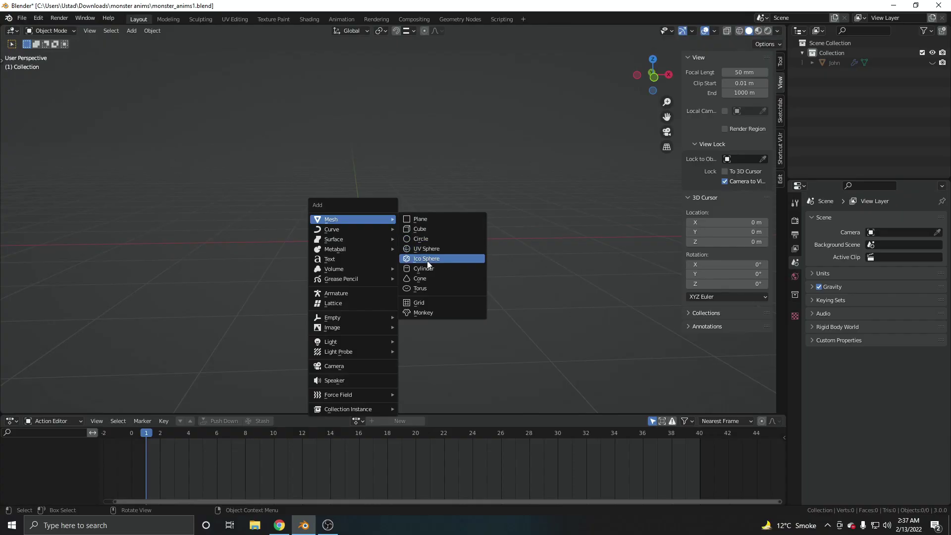
# - Add a UV sphere, scale it to 0.465 and move it slightly off the world origin along negative X
pyautogui.click(430, 247)
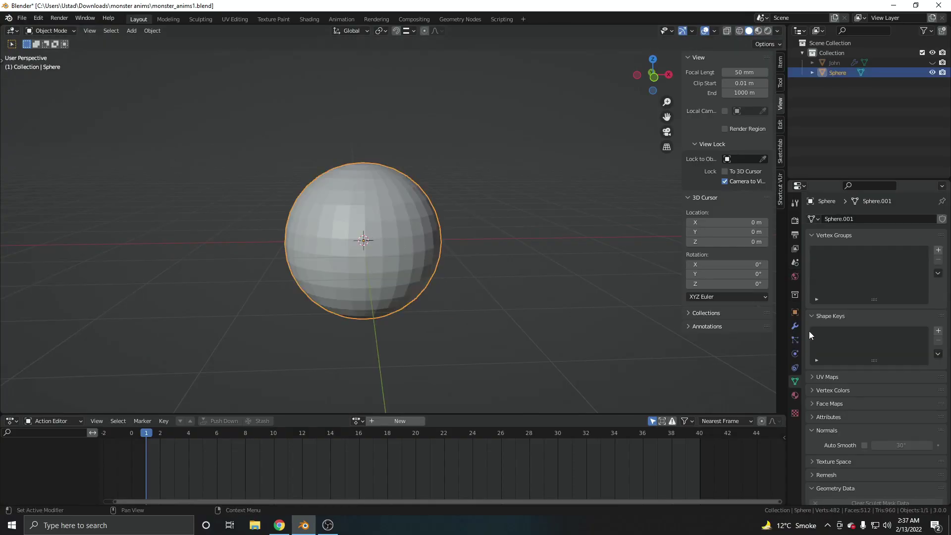
pyautogui.click(794, 326)
pyautogui.press('s')
pyautogui.click(423, 269)
pyautogui.press('g')
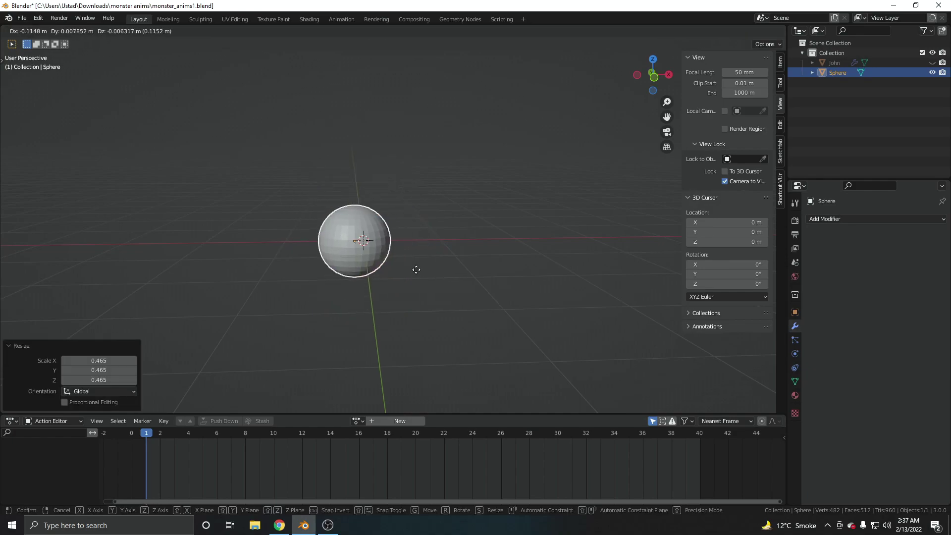
pyautogui.click(411, 268)
# - Duplicate the sphere and place the copy about 0.41 m along X and 0.37 m higher, overlapping the original
pyautogui.moveTo(410, 267); pyautogui.dragTo(394, 259, button='middle')
pyautogui.scroll(2, 395, 259)
pyautogui.hotkey('shift', 's')
pyautogui.click(429, 222)
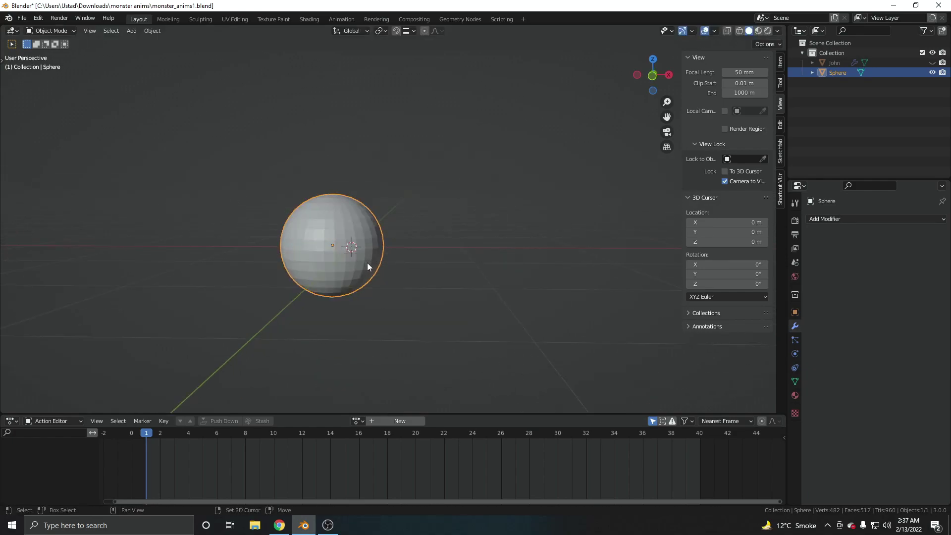
pyautogui.hotkey('shift', 'd')
pyautogui.click(450, 198)
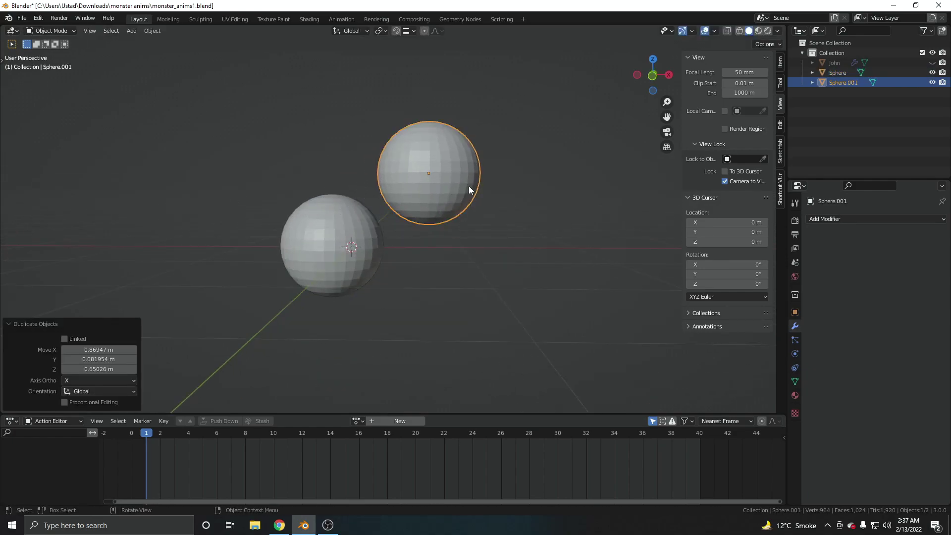
pyautogui.press('g')
pyautogui.click(418, 217)
# - Find the Bool Tool add-on in the preferences by filtering for BOOL, save the preferences and close them
pyautogui.click(39, 18)
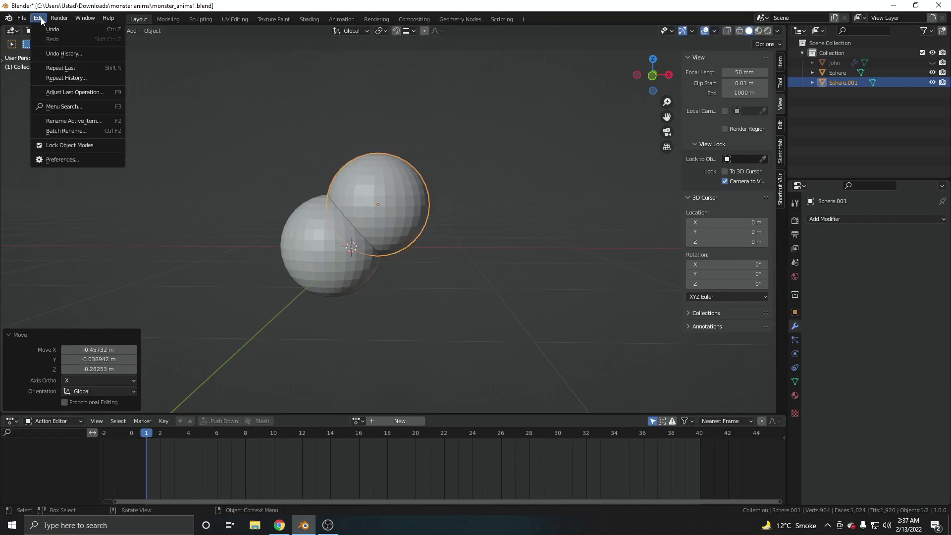
pyautogui.click(58, 160)
pyautogui.click(262, 56)
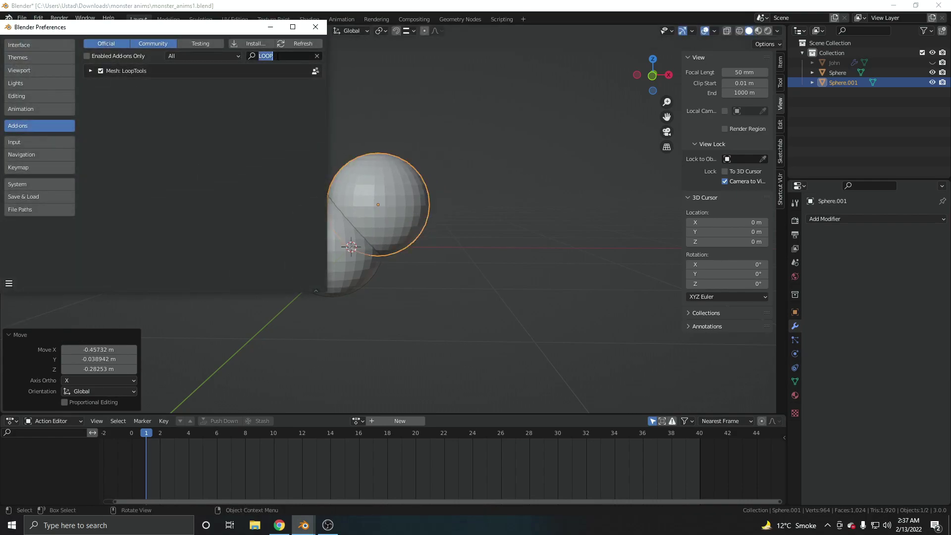
pyautogui.write('BOOL')
pyautogui.click(10, 284)
pyautogui.click(46, 261)
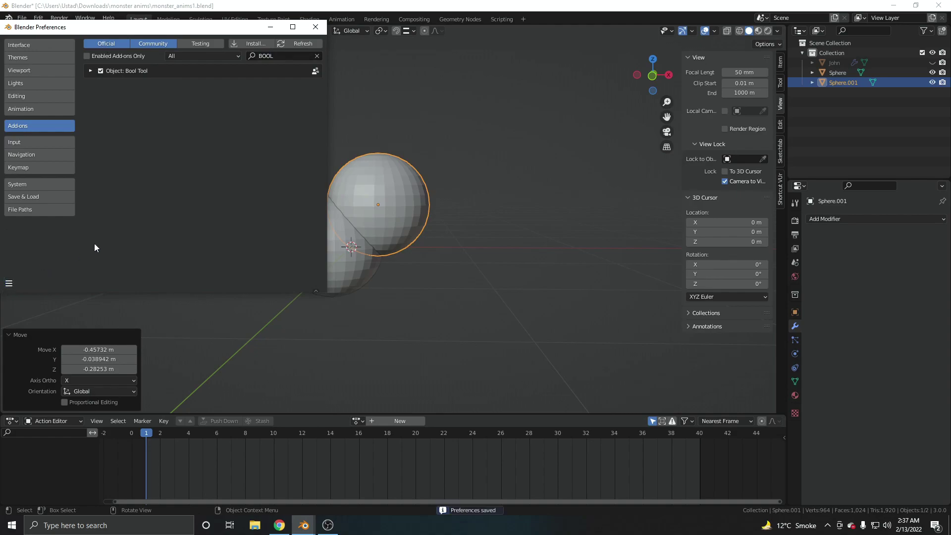
pyautogui.click(315, 27)
# - Select both overlapping spheres and bring up the Bool Tool operations
pyautogui.click(319, 247)
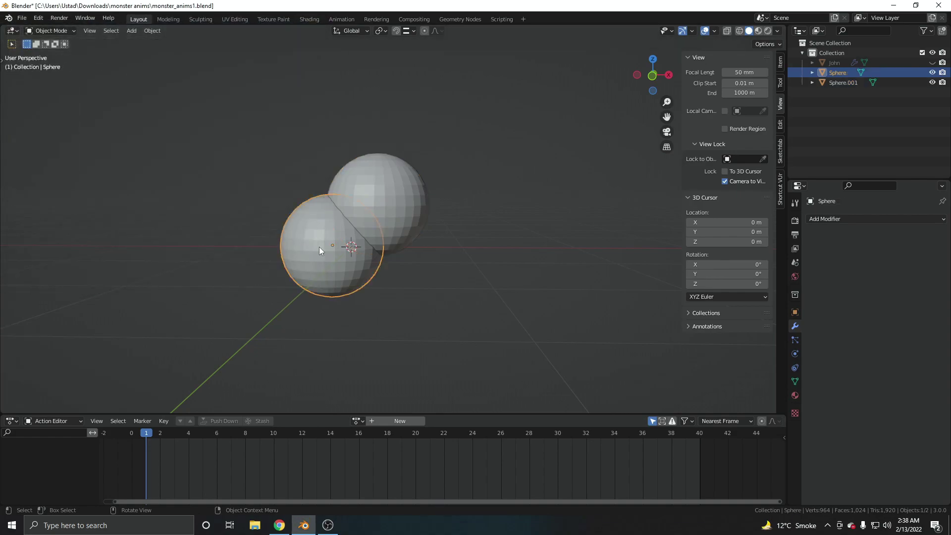
pyautogui.keyDown('shift'); pyautogui.click(355, 215); pyautogui.keyUp('shift')
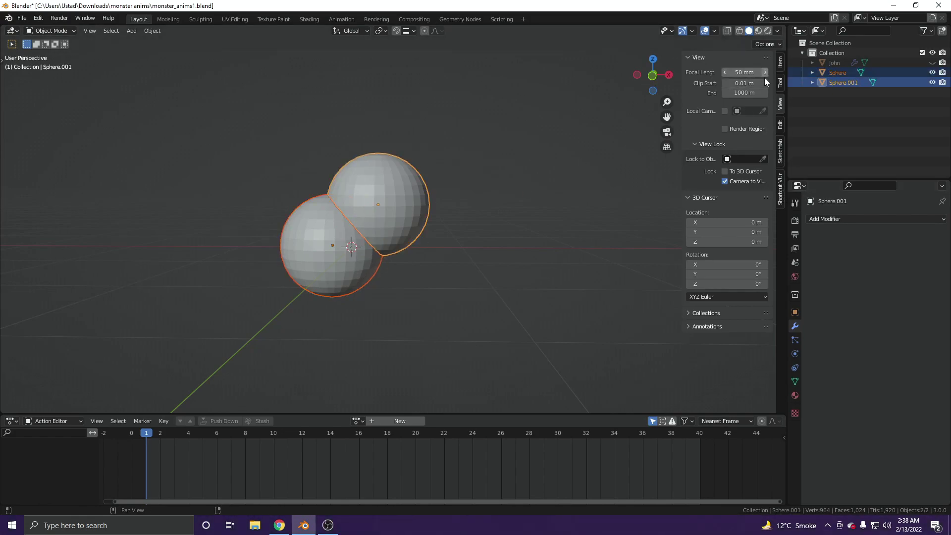
pyautogui.click(781, 126)
pyautogui.click(703, 58)
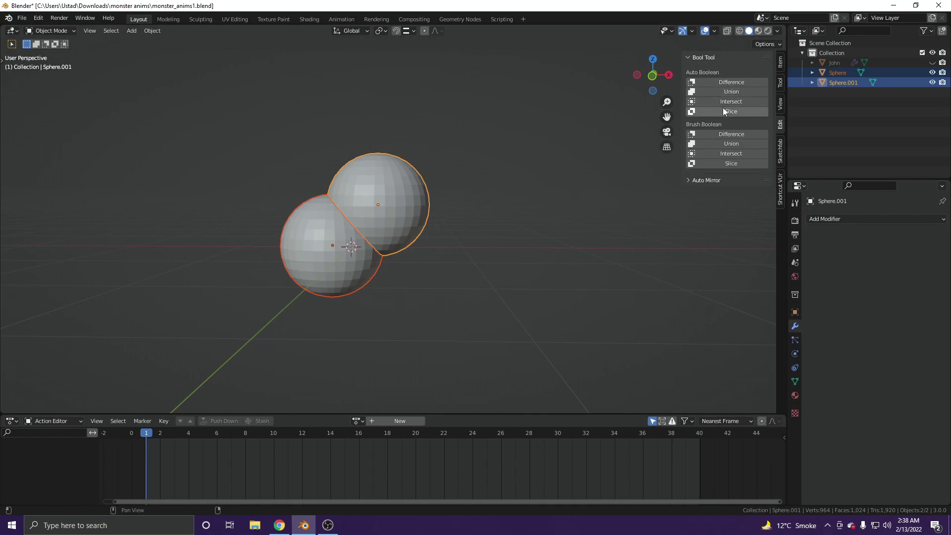
# - Select only the upper sphere and look at the modifier list as the conventional Boolean route
pyautogui.click(372, 222)
pyautogui.click(377, 223)
pyautogui.click(876, 219)
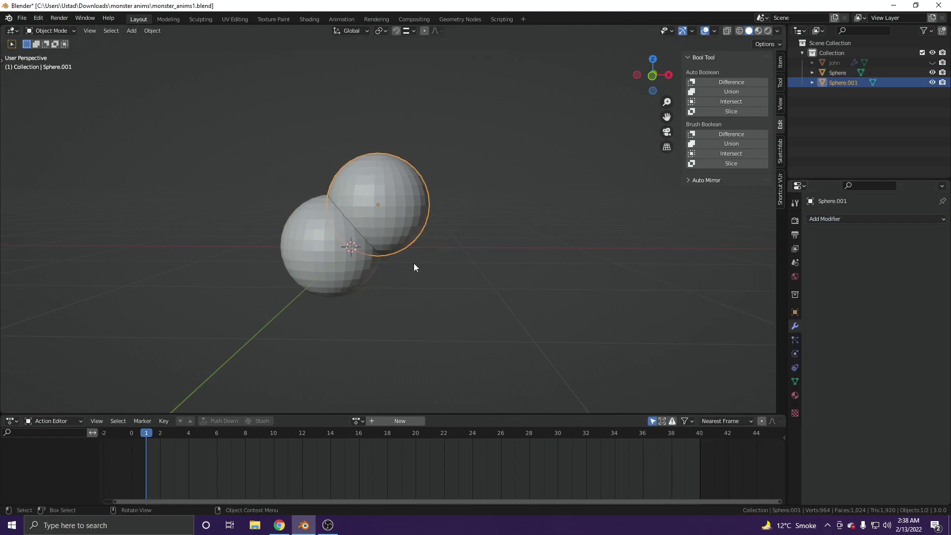
pyautogui.scroll(4, 414, 268)
pyautogui.scroll(-4, 477, 260)
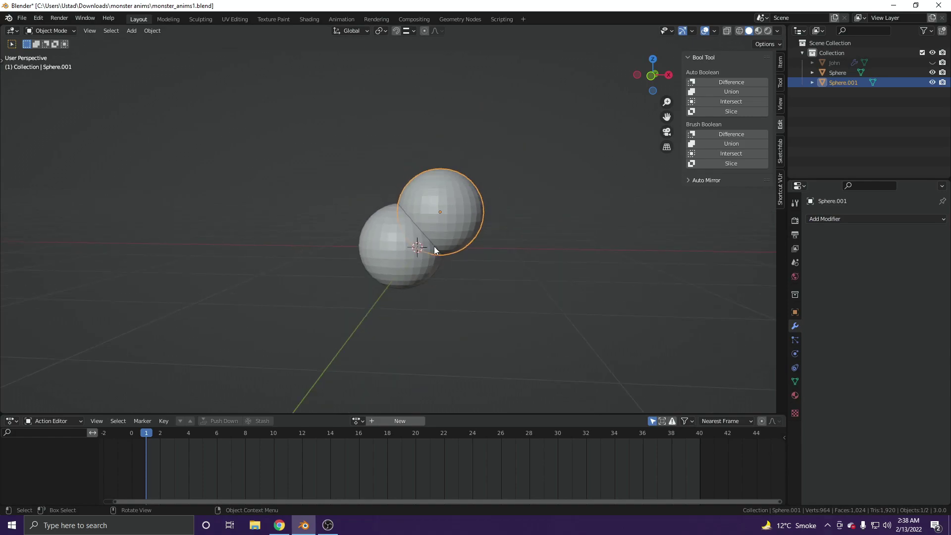
# - Merge the two overlapping spheres into one object with the Auto Boolean Union
pyautogui.keyDown('shift'); pyautogui.click(425, 253); pyautogui.keyUp('shift')
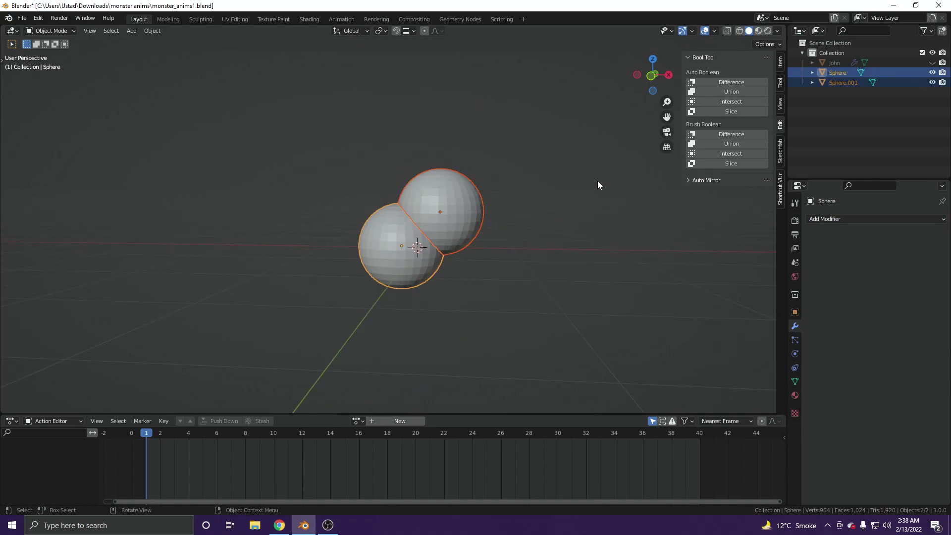
pyautogui.click(733, 91)
pyautogui.click(512, 250)
pyautogui.scroll(4, 441, 250)
pyautogui.moveTo(436, 247); pyautogui.dragTo(463, 259, button='middle')
pyautogui.click(462, 260)
pyautogui.press('g')
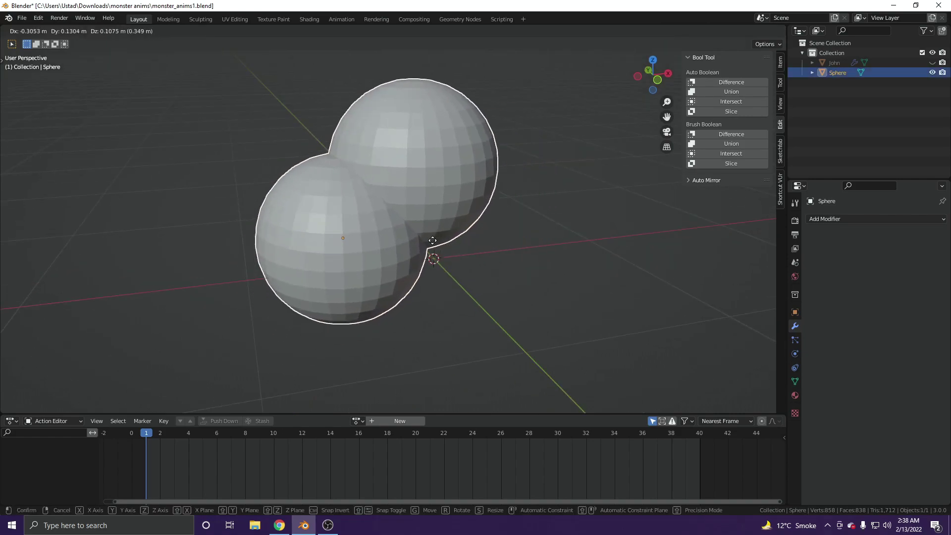
pyautogui.rightClick(465, 248)
# - Examine the merged spheres' mesh in Edit Mode from several sides and return to Object Mode
pyautogui.press('Tab')
pyautogui.moveTo(525, 259); pyautogui.dragTo(322, 221, button='middle')
pyautogui.scroll(5, 384, 261)
pyautogui.moveTo(384, 261); pyautogui.dragTo(468, 214, button='middle')
pyautogui.scroll(-9, 434, 231)
pyautogui.press('Tab')
pyautogui.press('Tab')
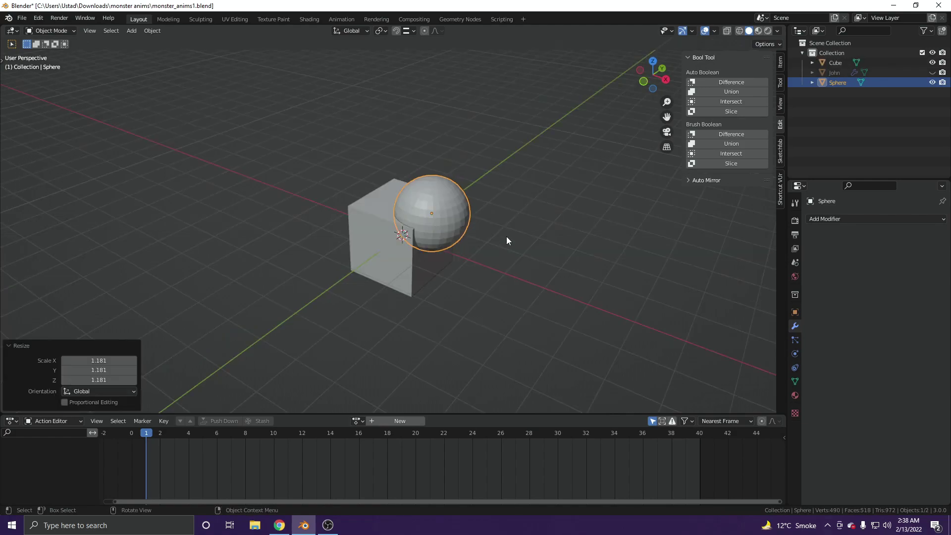
# - Select the sphere and then the cube as active object, and subtract the sphere with Auto Boolean Difference
pyautogui.scroll(3, 500, 254)
pyautogui.moveTo(501, 254); pyautogui.dragTo(526, 236, button='middle')
pyautogui.click(465, 236)
pyautogui.scroll(1, 465, 233)
pyautogui.keyDown('shift'); pyautogui.moveTo(515, 190); pyautogui.dragTo(455, 195, button='middle'); pyautogui.keyUp('shift')
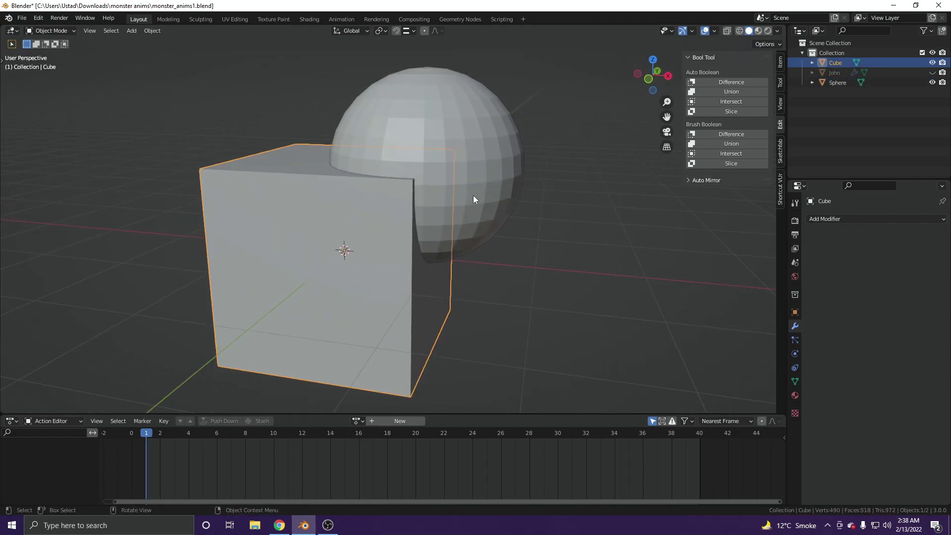
pyautogui.click(448, 173)
pyautogui.keyDown('shift'); pyautogui.click(391, 215); pyautogui.keyUp('shift')
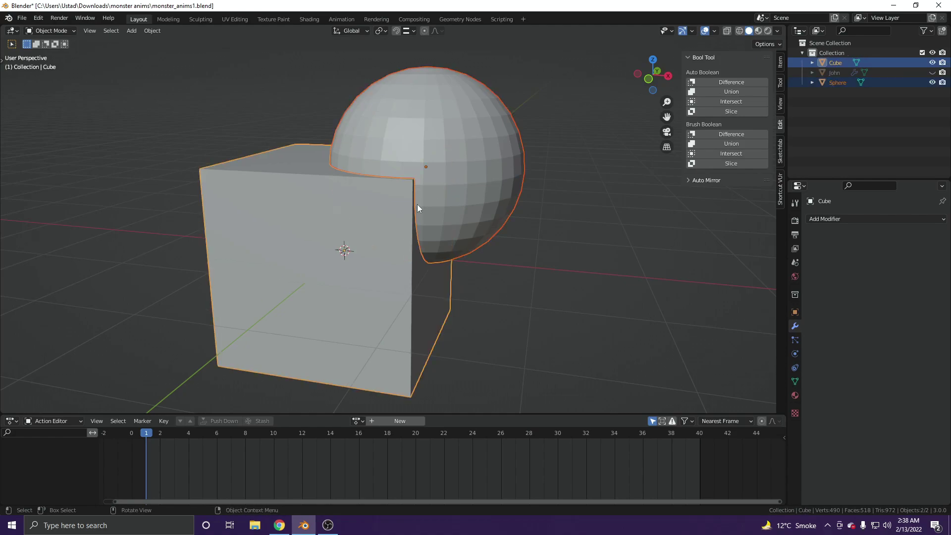
pyautogui.click(729, 85)
# - Examine the spherical cut in the cube's corner from several angles
pyautogui.scroll(-3, 435, 212)
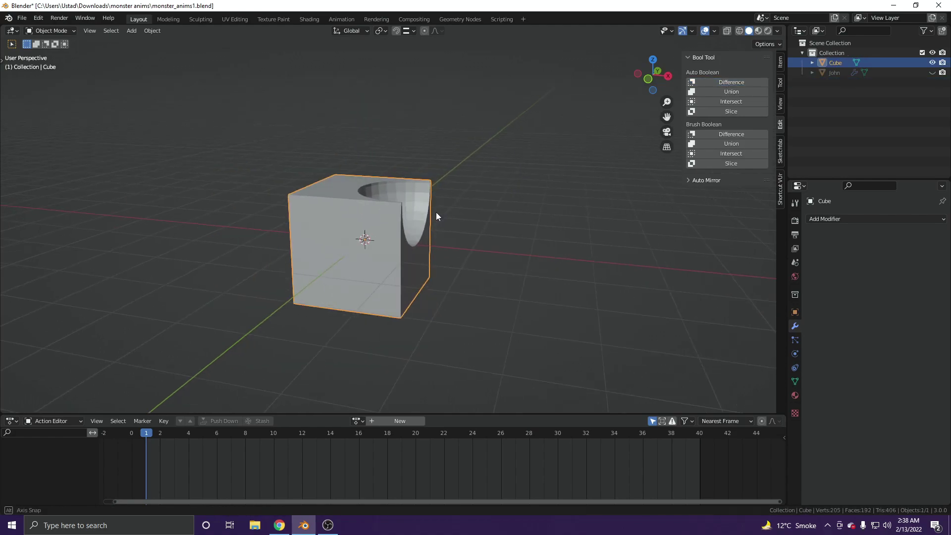
pyautogui.moveTo(436, 212); pyautogui.dragTo(507, 253, button='middle')
pyautogui.scroll(4, 435, 240)
pyautogui.scroll(4, 434, 239)
pyautogui.moveTo(426, 191); pyautogui.dragTo(421, 171, button='middle')
pyautogui.scroll(-4, 394, 168)
pyautogui.scroll(-2, 415, 209)
pyautogui.click(415, 209)
pyautogui.moveTo(415, 209); pyautogui.dragTo(396, 170, button='middle')
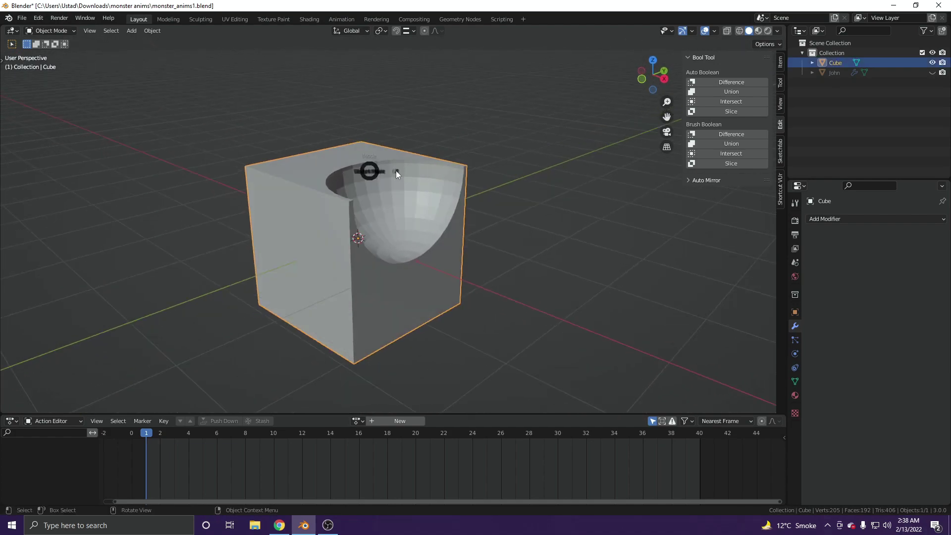
pyautogui.scroll(-2, 486, 191)
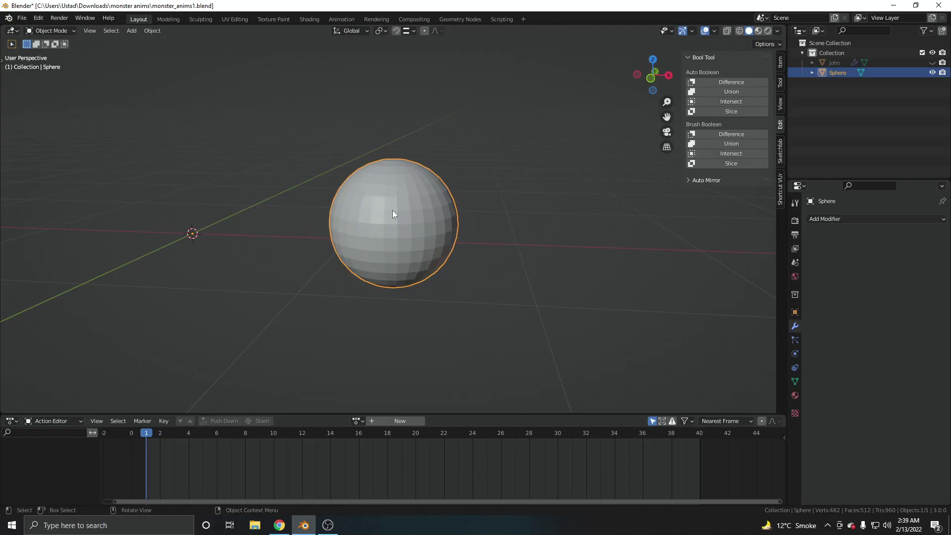
# - Look through the Quick Favorites entries available for the selected sphere
pyautogui.moveTo(393, 214); pyautogui.dragTo(426, 229, button='middle')
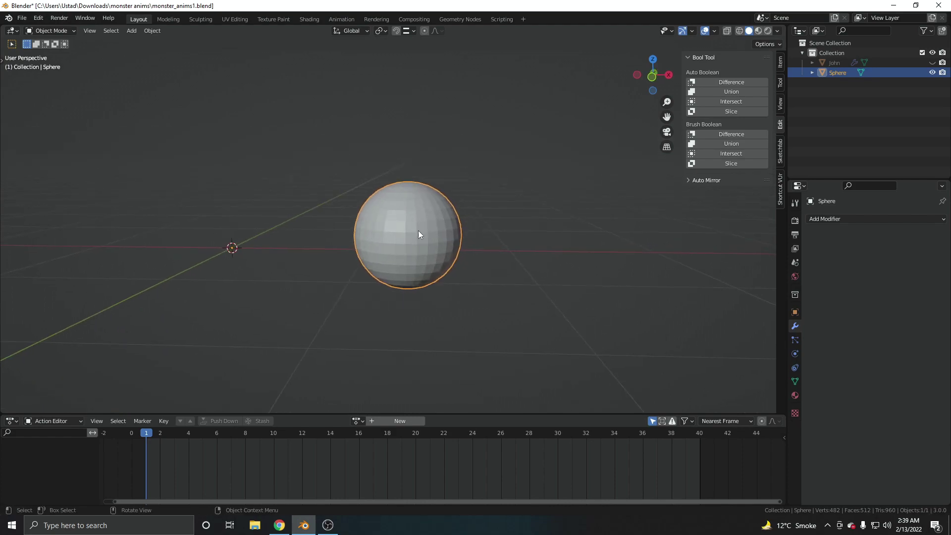
pyautogui.scroll(2, 414, 234)
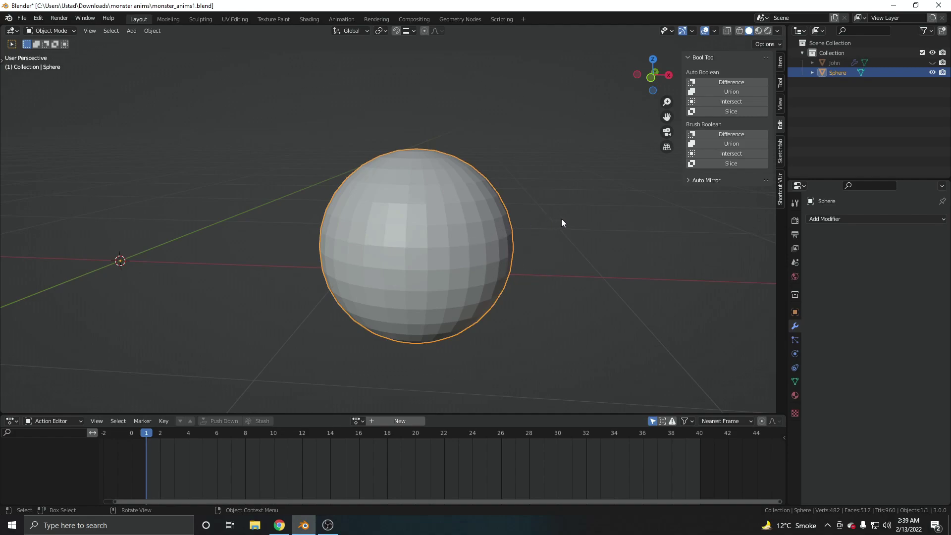
pyautogui.hotkey('ctrl', 'shift', 'b')
pyautogui.press('q')
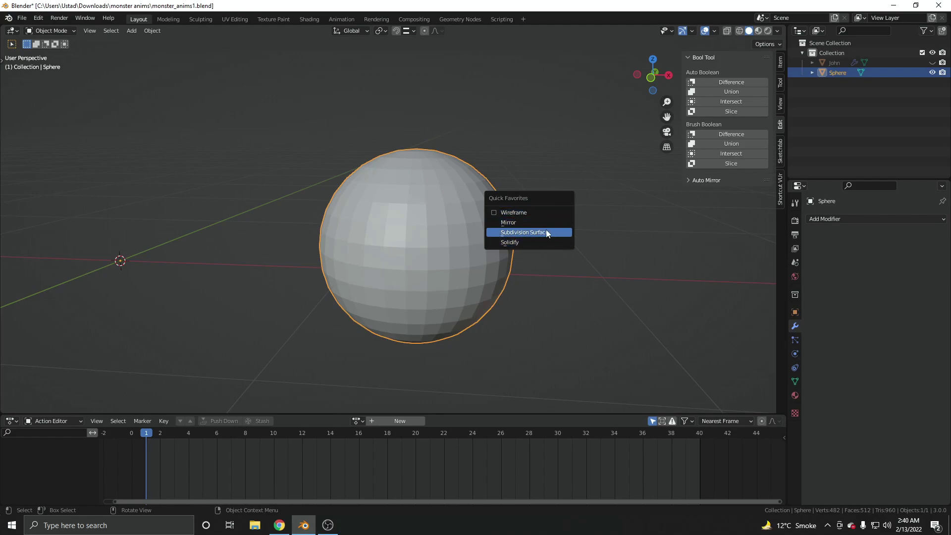
pyautogui.moveTo(550, 204); pyautogui.dragTo(554, 210, button='middle')
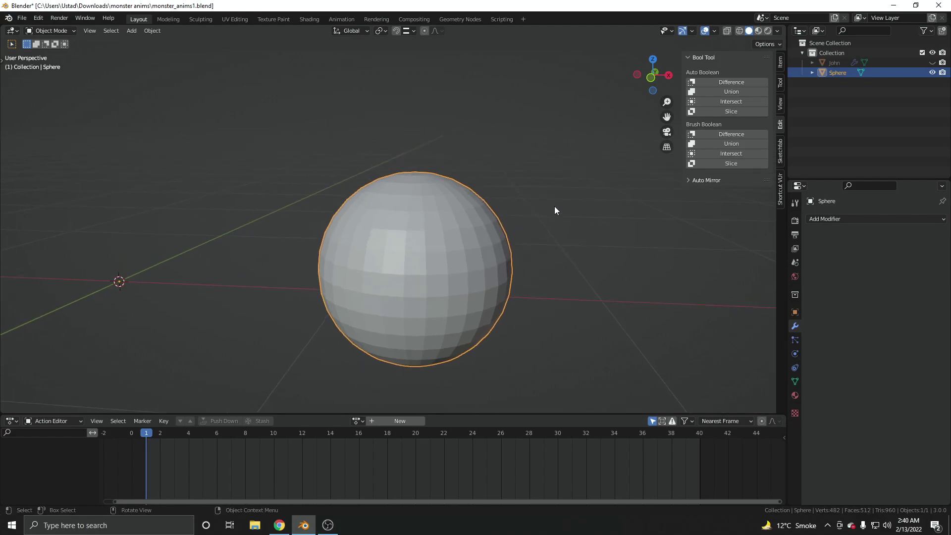
pyautogui.moveTo(438, 268); pyautogui.dragTo(418, 216, button='middle')
# - Toggle the sphere's wireframe overlay on and off twice using Quick Favorites
pyautogui.press('q')
pyautogui.click(408, 206)
pyautogui.press('q')
pyautogui.click(425, 215)
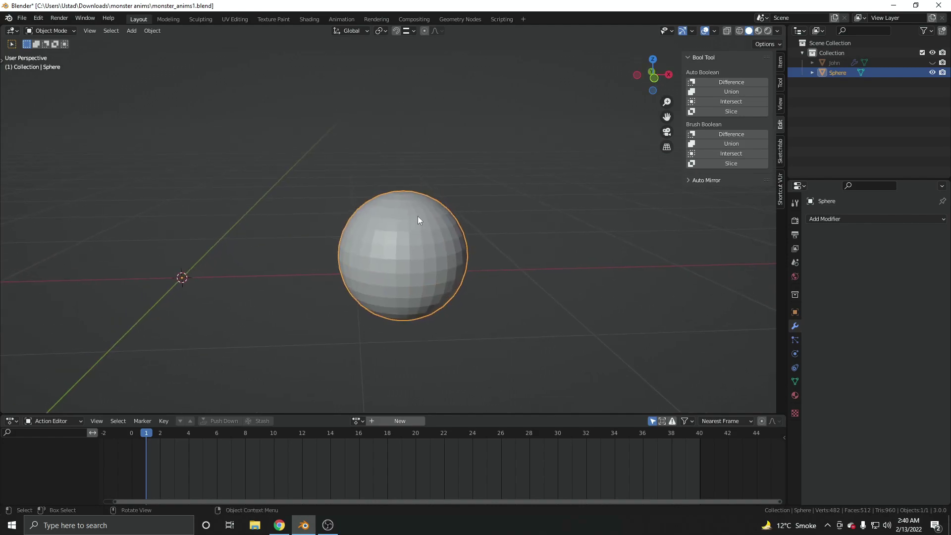
pyautogui.press('q')
pyautogui.click(417, 214)
pyautogui.press('q')
pyautogui.click(423, 205)
# - Add the viewport's Wireframe overlay option to Quick Favorites
pyautogui.click(715, 32)
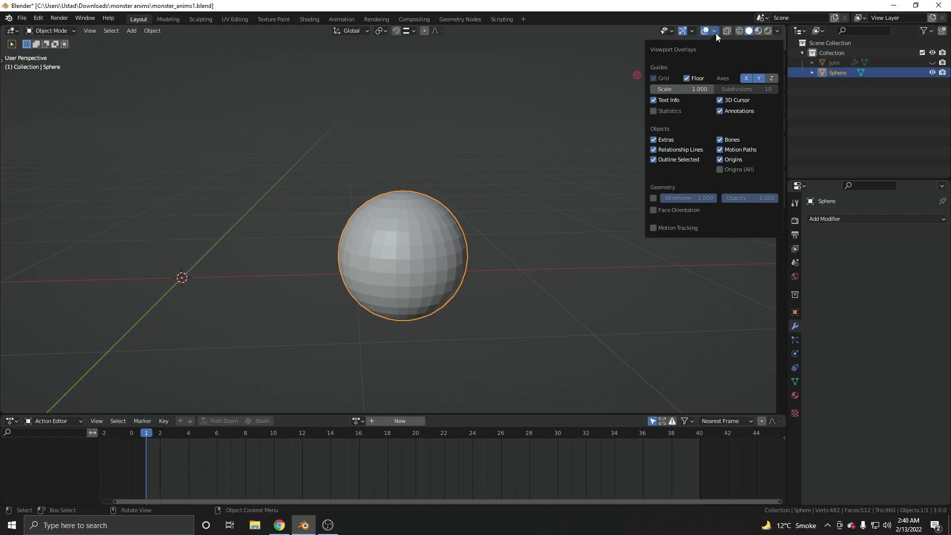
pyautogui.rightClick(654, 199)
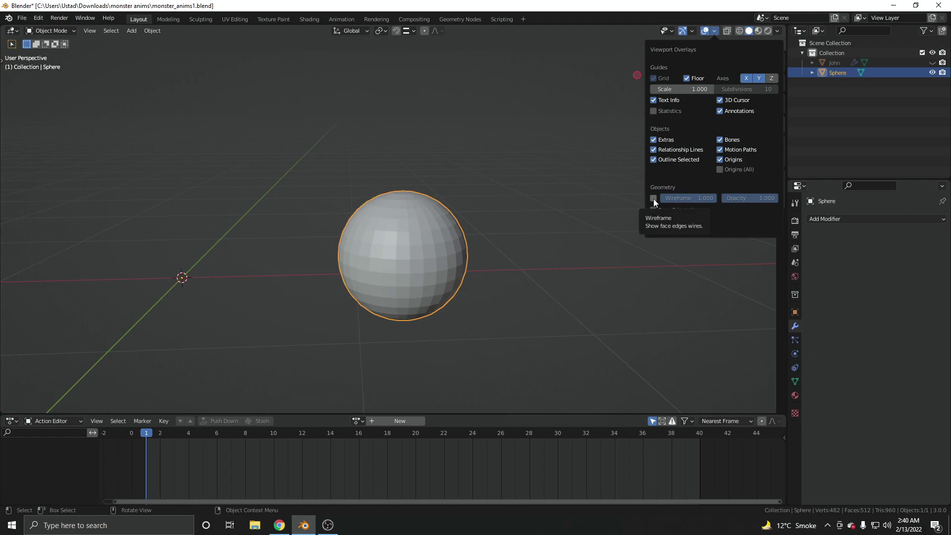
pyautogui.rightClick(654, 199)
pyautogui.press('Escape')
pyautogui.rightClick(654, 199)
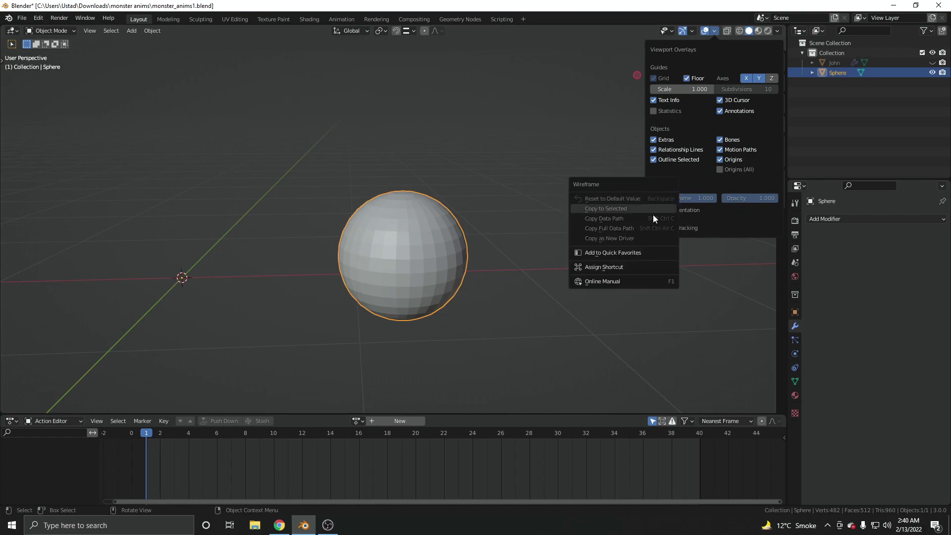
pyautogui.click(631, 255)
# - Turn on the sphere's wireframe overlay from Quick Favorites and check the modifier entries listed there
pyautogui.press('q')
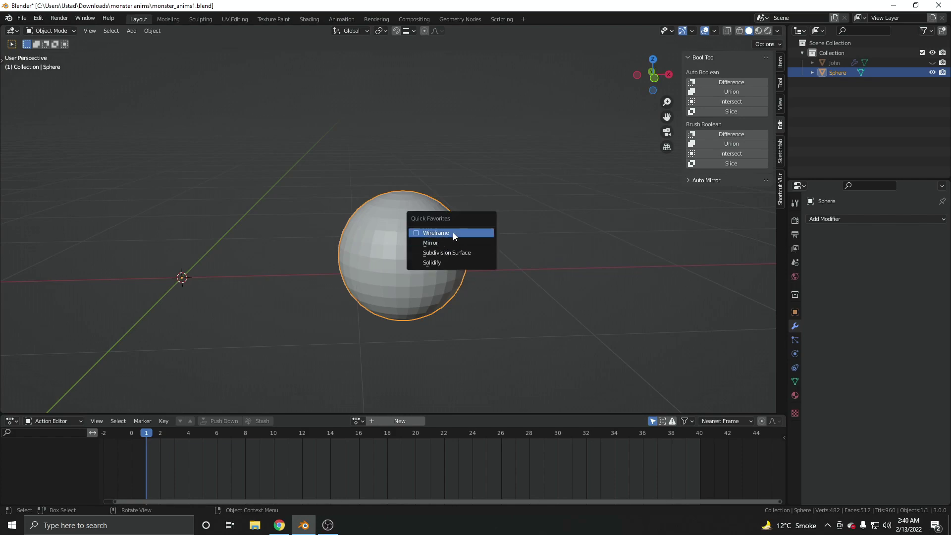
pyautogui.click(436, 233)
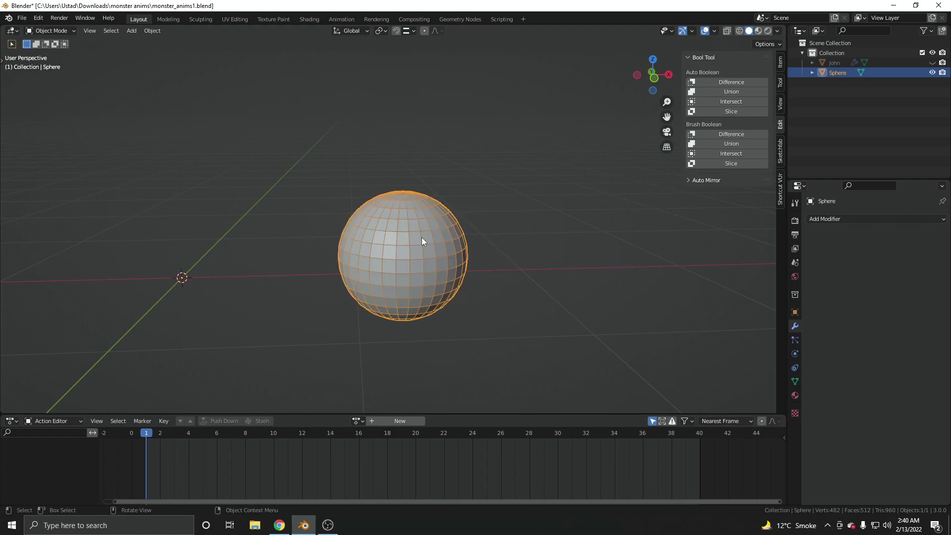
pyautogui.click(872, 220)
pyautogui.press('q')
pyautogui.press('q')
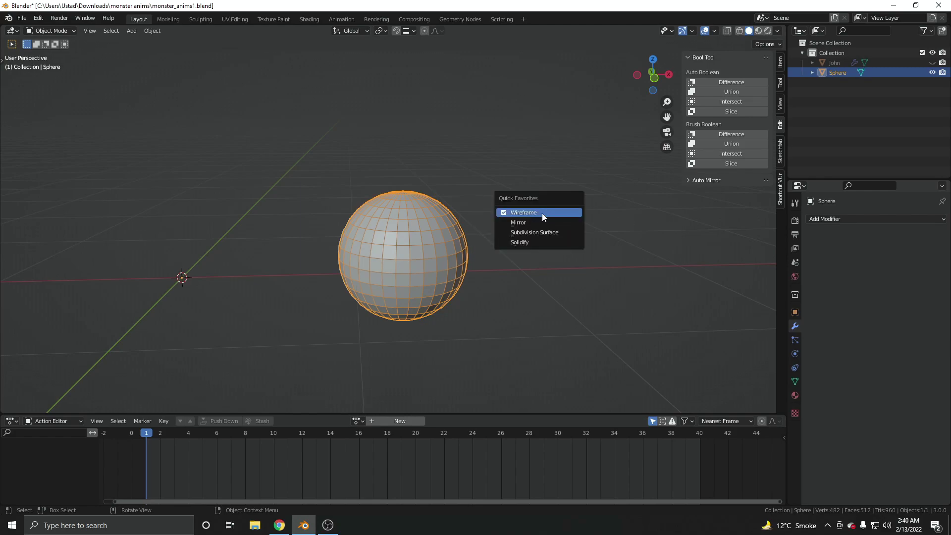
pyautogui.press('q')
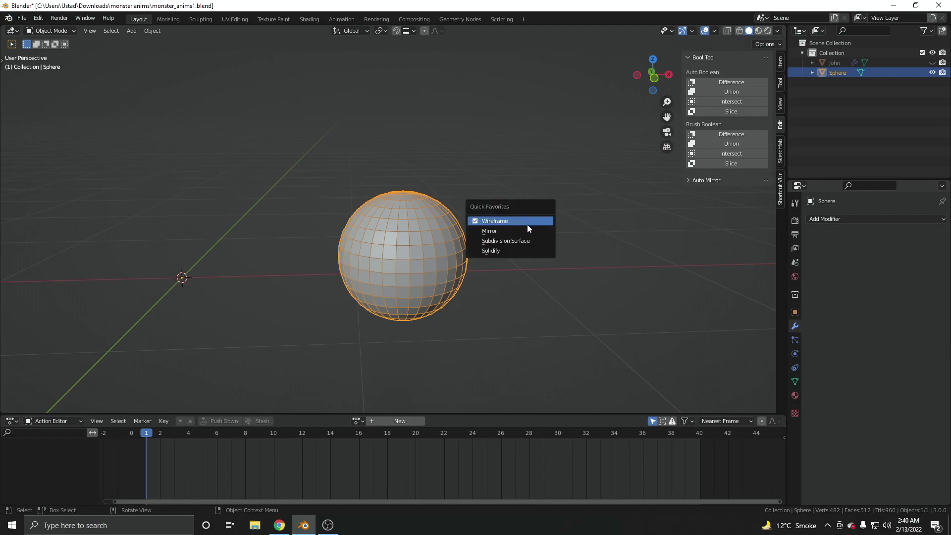
# - Add the Array modifier to Quick Favorites and check its entry there
pyautogui.click(842, 219)
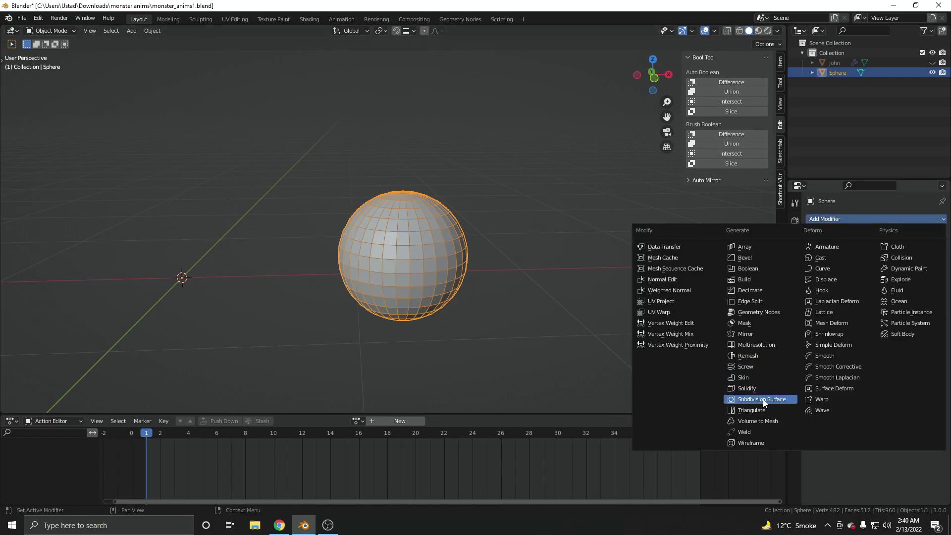
pyautogui.rightClick(745, 246)
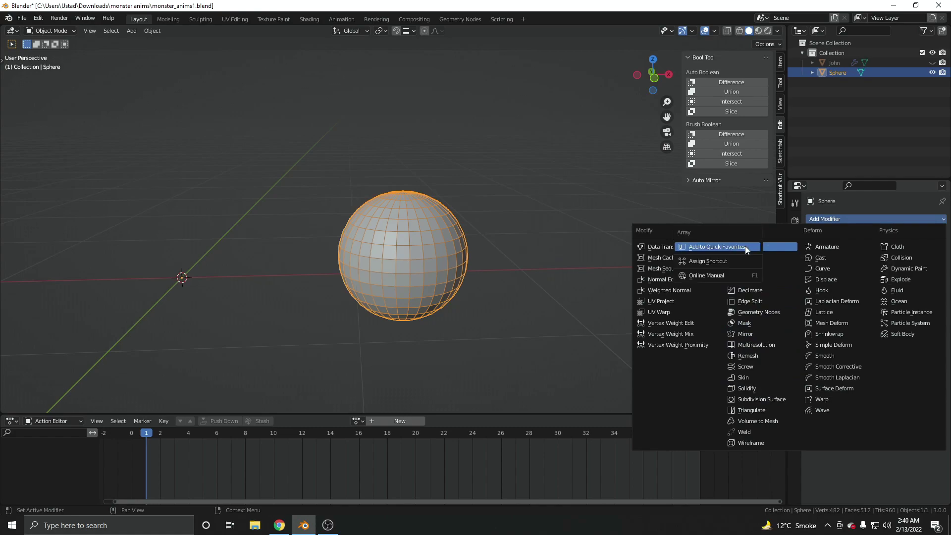
pyautogui.click(710, 248)
pyautogui.scroll(-5, 423, 265)
pyautogui.press('q')
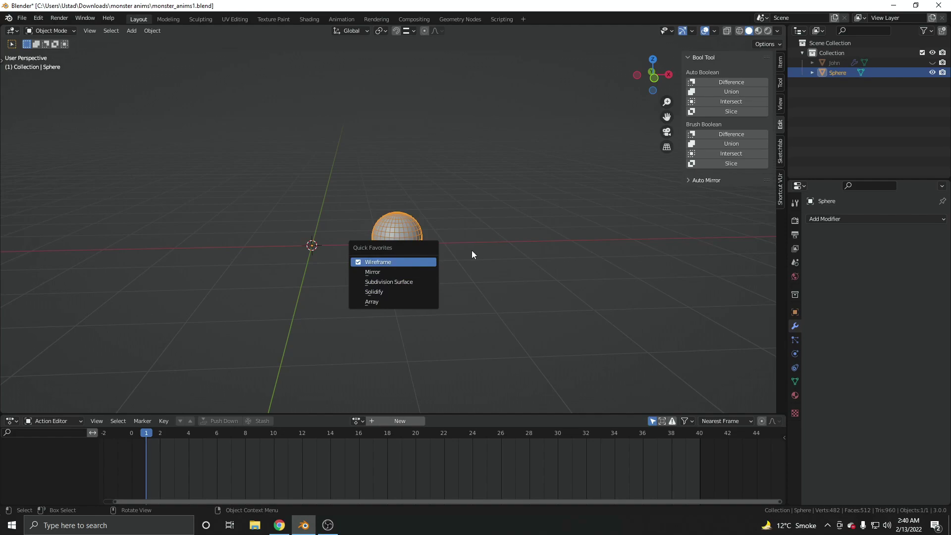
# - Add an Array modifier to the sphere from Quick Favorites and raise its count to 28
pyautogui.press('q')
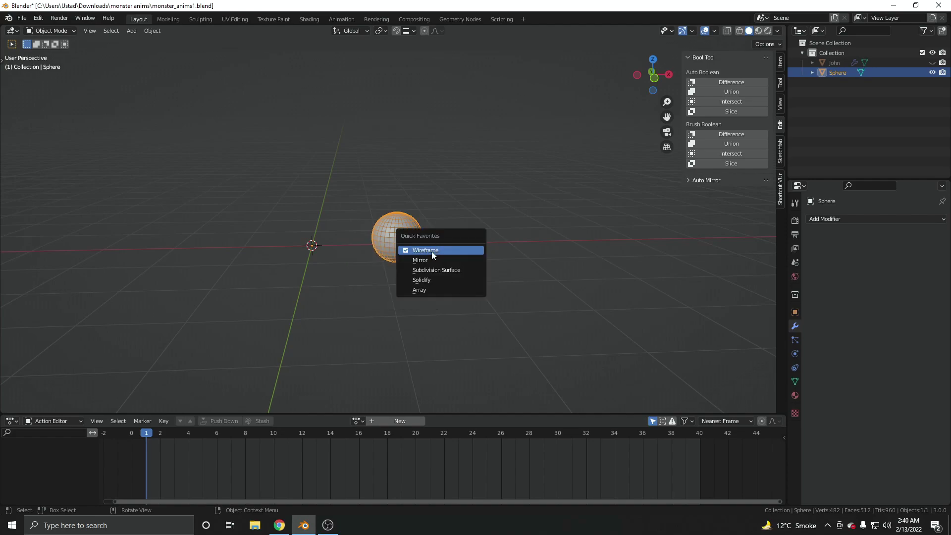
pyautogui.click(428, 293)
pyautogui.moveTo(887, 263); pyautogui.dragTo(921, 262)
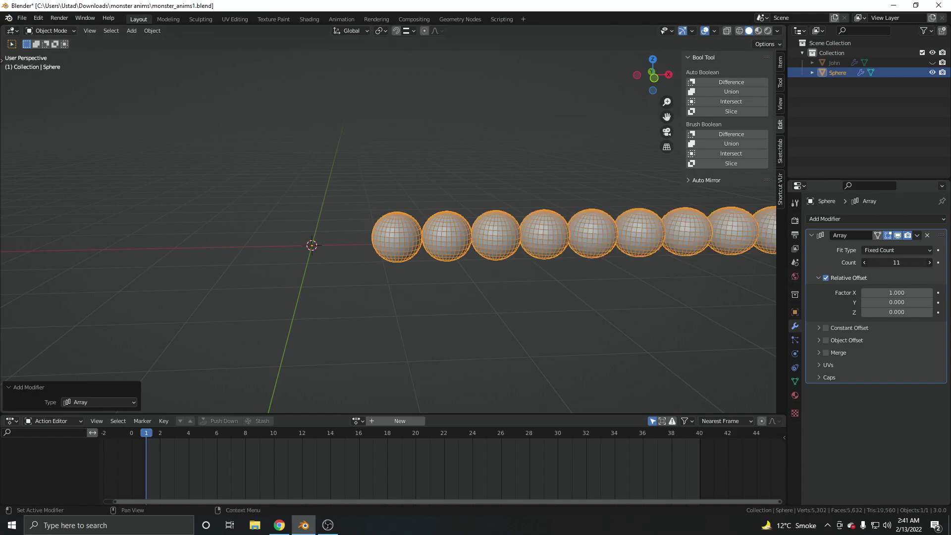
pyautogui.moveTo(733, 280); pyautogui.dragTo(551, 308, button='middle')
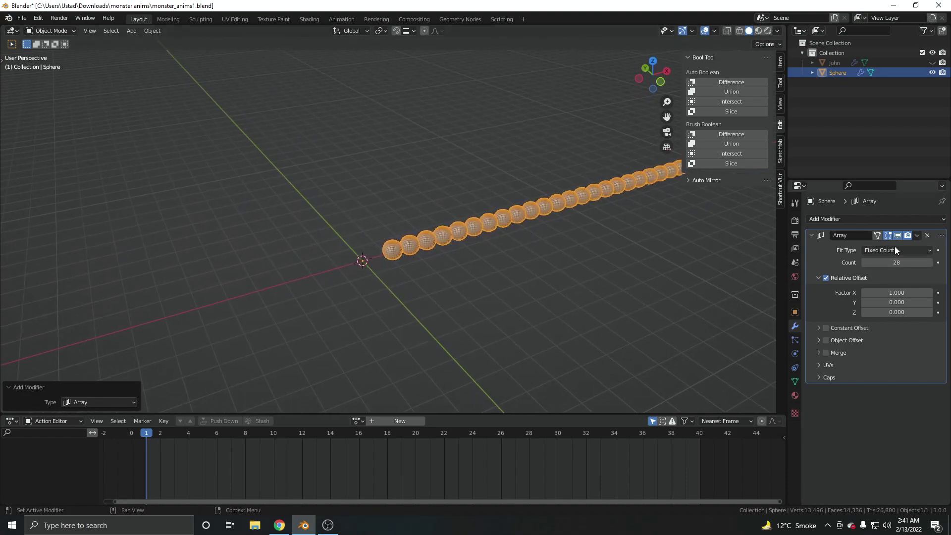
# - Remove the Array modifier from the sphere
pyautogui.click(927, 235)
pyautogui.scroll(6, 432, 277)
pyautogui.moveTo(432, 281); pyautogui.dragTo(423, 233, button='middle')
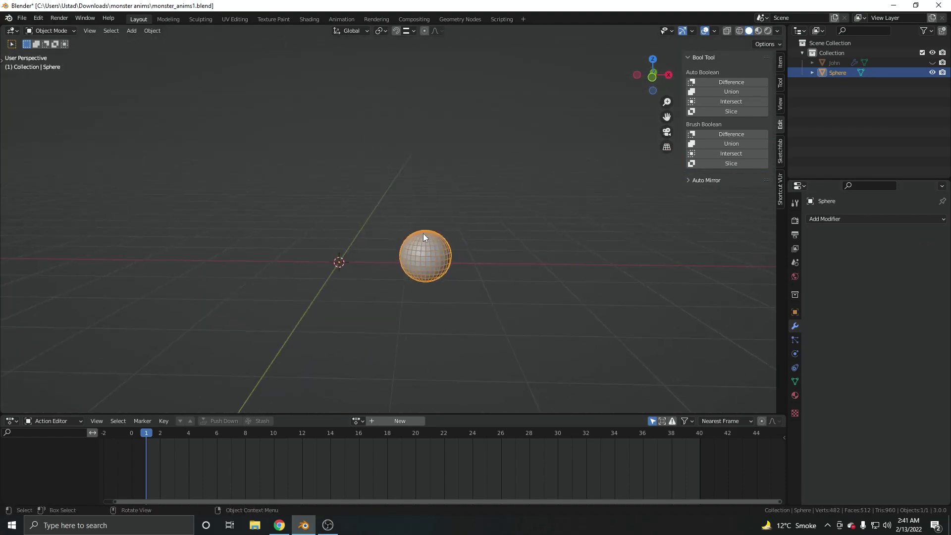
pyautogui.scroll(3, 490, 247)
# - From Quick Favorites, add two Subdivision Surface modifiers to the sphere and turn off the wireframe overlay
pyautogui.press('q')
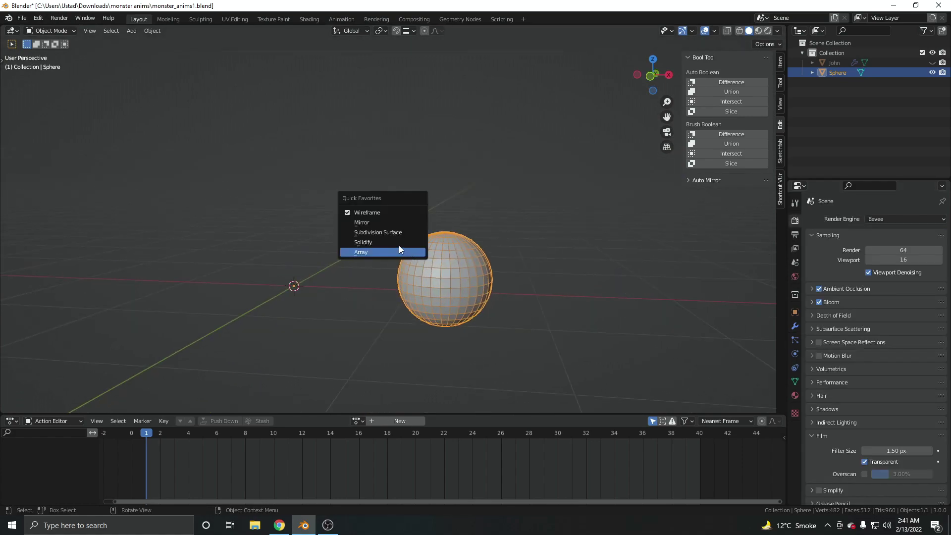
pyautogui.click(393, 237)
pyautogui.moveTo(403, 246); pyautogui.dragTo(474, 253, button='middle')
pyautogui.press('q')
pyautogui.click(457, 239)
pyautogui.press('q')
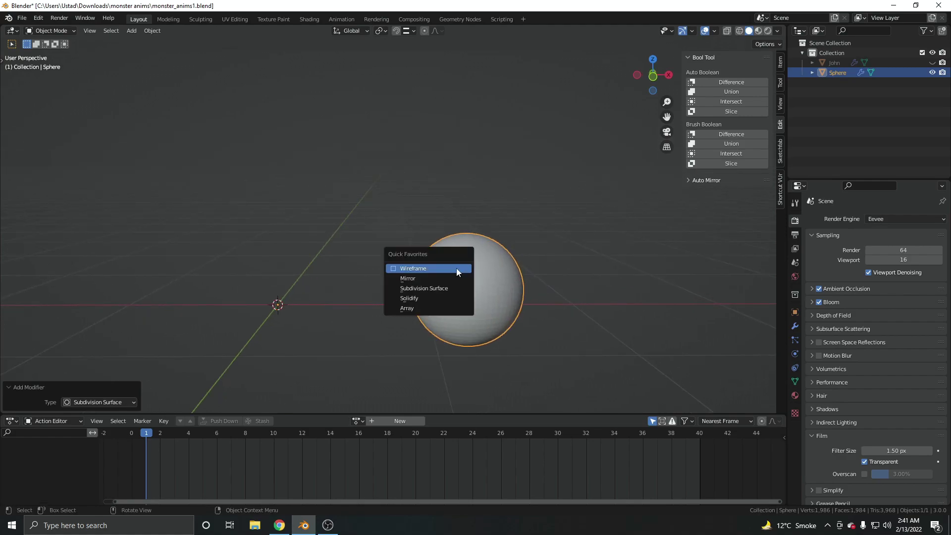
pyautogui.click(463, 289)
# - Add a Mirror modifier to the sphere from Quick Favorites and duplicate the object about 1.35 m upward along Z
pyautogui.press('q')
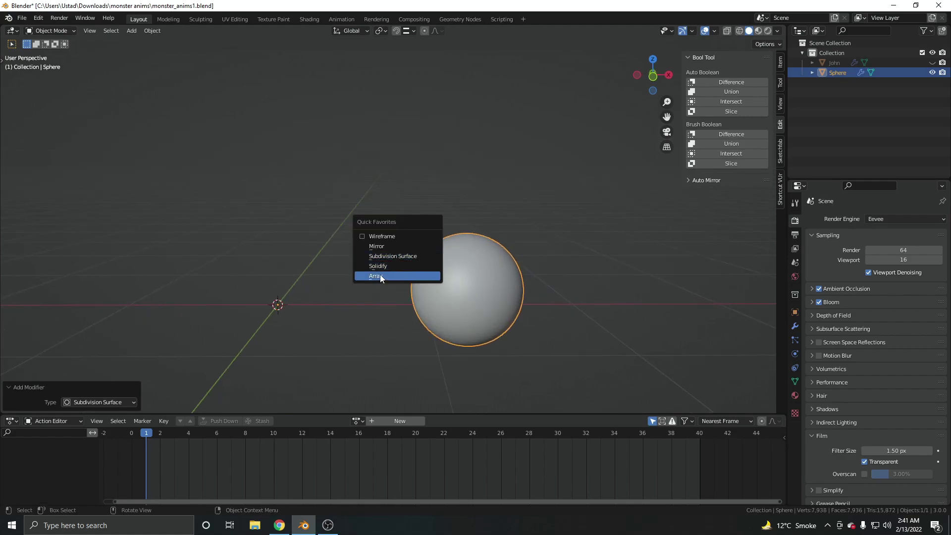
pyautogui.click(385, 247)
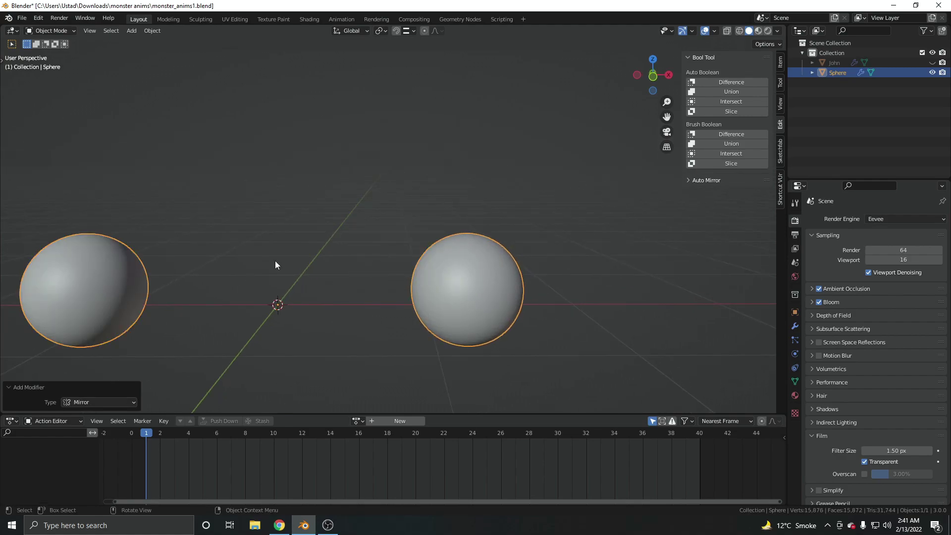
pyautogui.scroll(-4, 411, 269)
pyautogui.hotkey('shift', 'd')
pyautogui.press('z')
pyautogui.click(406, 179)
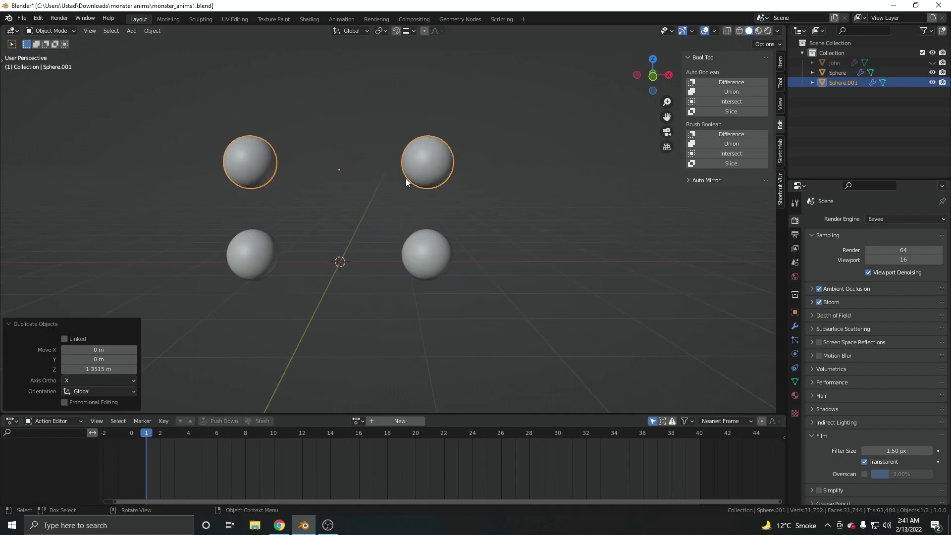
# - Add an Array modifier to the upper duplicate from Quick Favorites and look through its modifier stack
pyautogui.keyDown('shift'); pyautogui.moveTo(402, 193); pyautogui.dragTo(435, 218, button='middle'); pyautogui.keyUp('shift')
pyautogui.press('q')
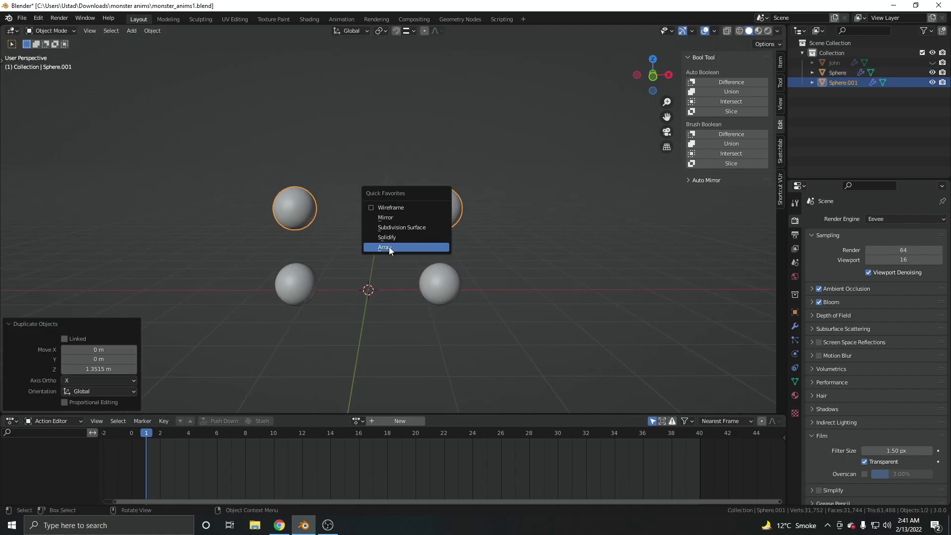
pyautogui.click(389, 246)
pyautogui.scroll(-3, 420, 251)
pyautogui.moveTo(483, 239); pyautogui.dragTo(569, 258, button='middle')
pyautogui.click(795, 326)
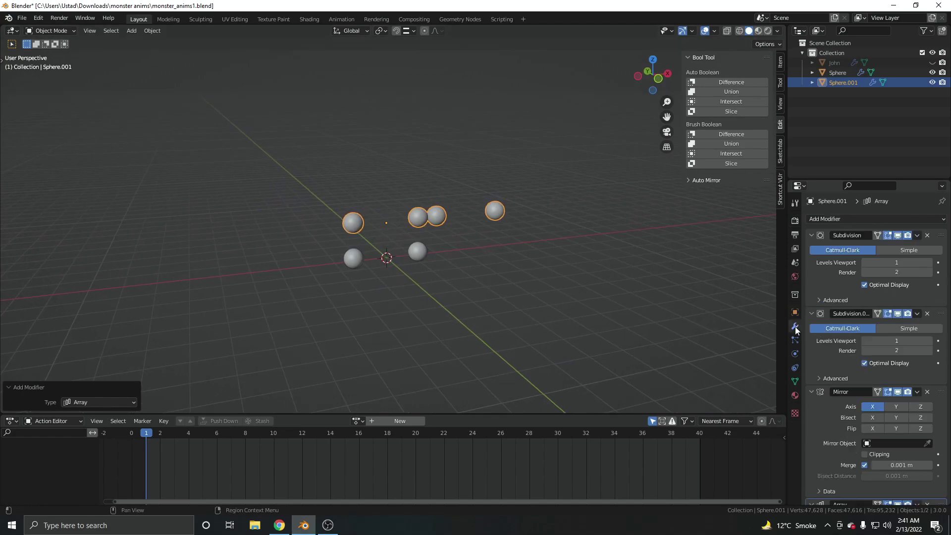
pyautogui.scroll(-5, 858, 352)
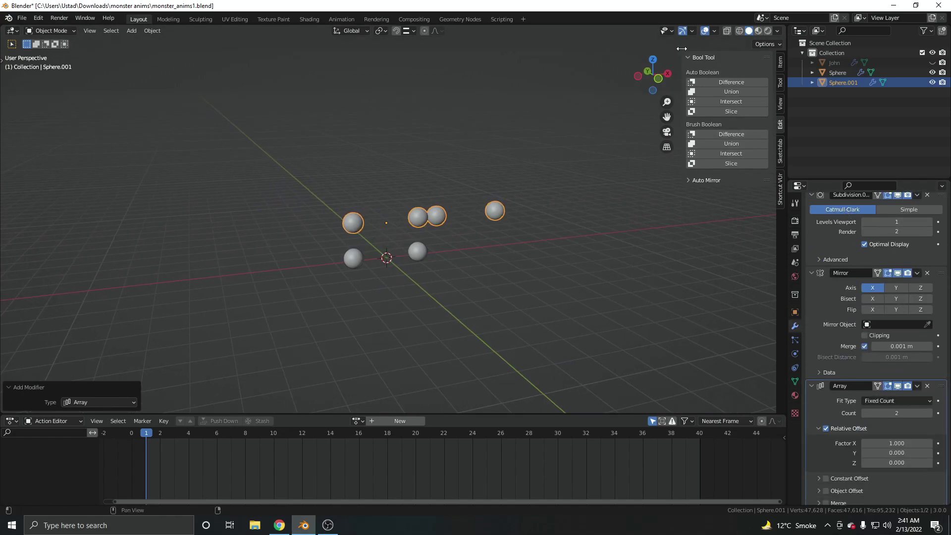
# - Add the viewport's Face Orientation overlay option to Quick Favorites
pyautogui.click(716, 32)
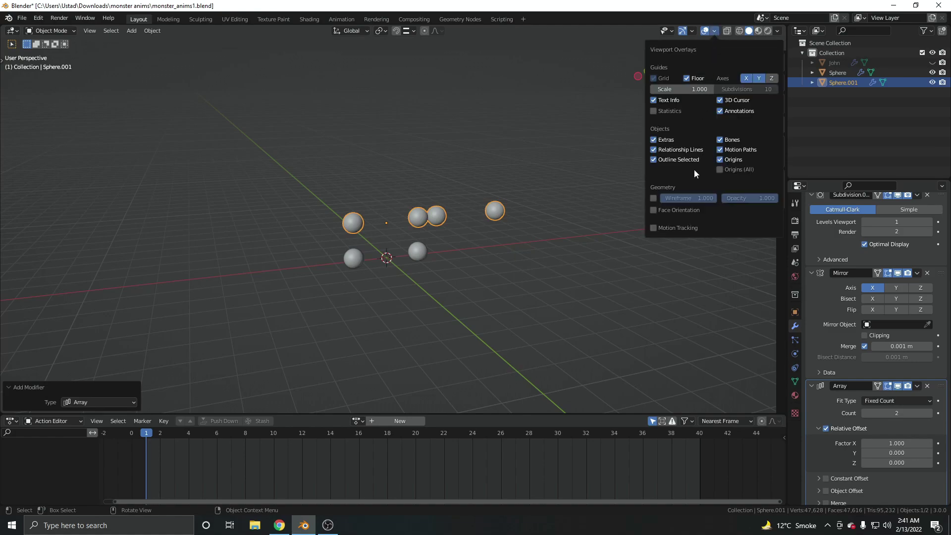
pyautogui.click(717, 31)
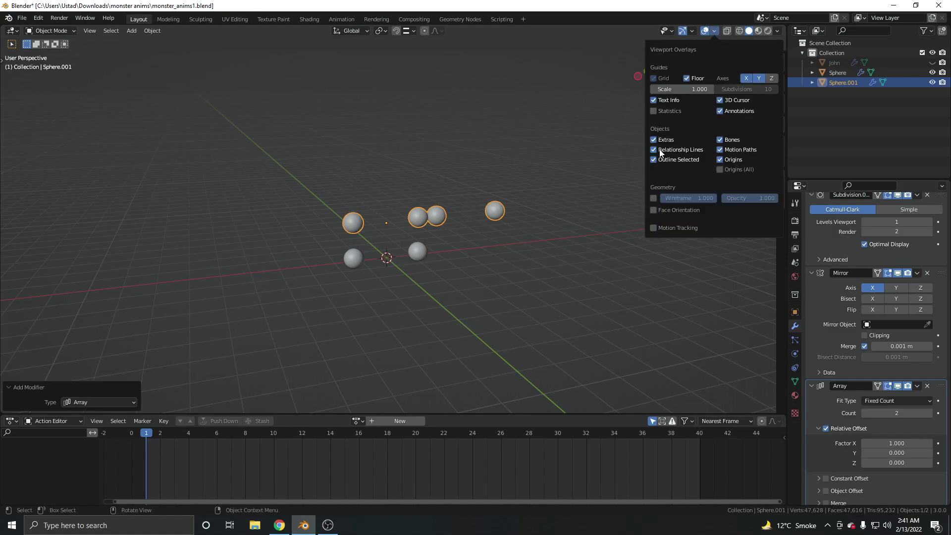
pyautogui.rightClick(660, 209)
pyautogui.rightClick(652, 211)
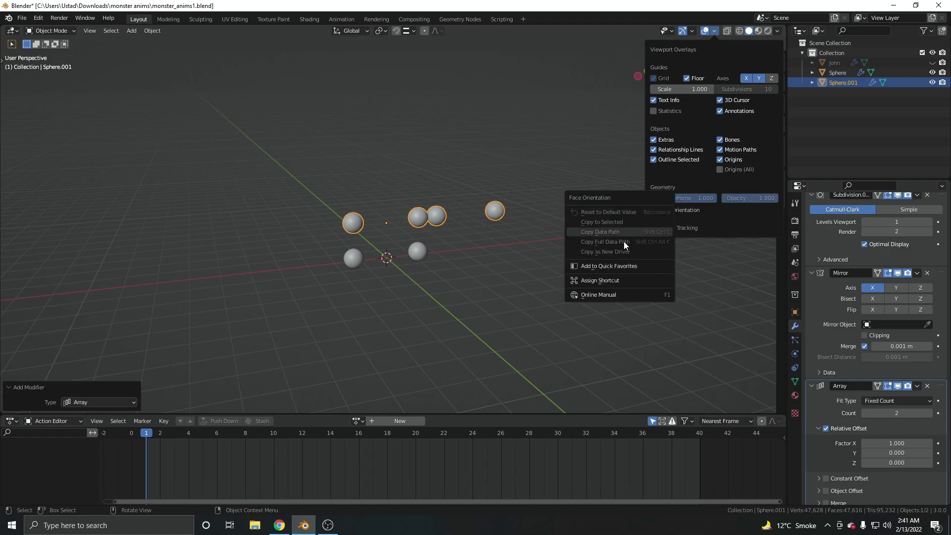
pyautogui.click(616, 266)
pyautogui.scroll(8, 411, 242)
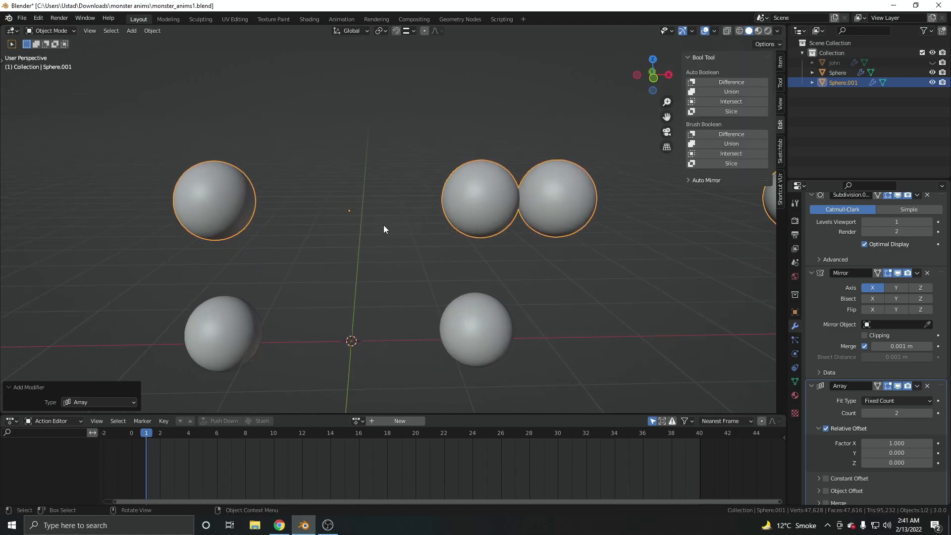
# - Turn the Face Orientation overlay on and off from Quick Favorites and look at the viewport overlay settings
pyautogui.press('q')
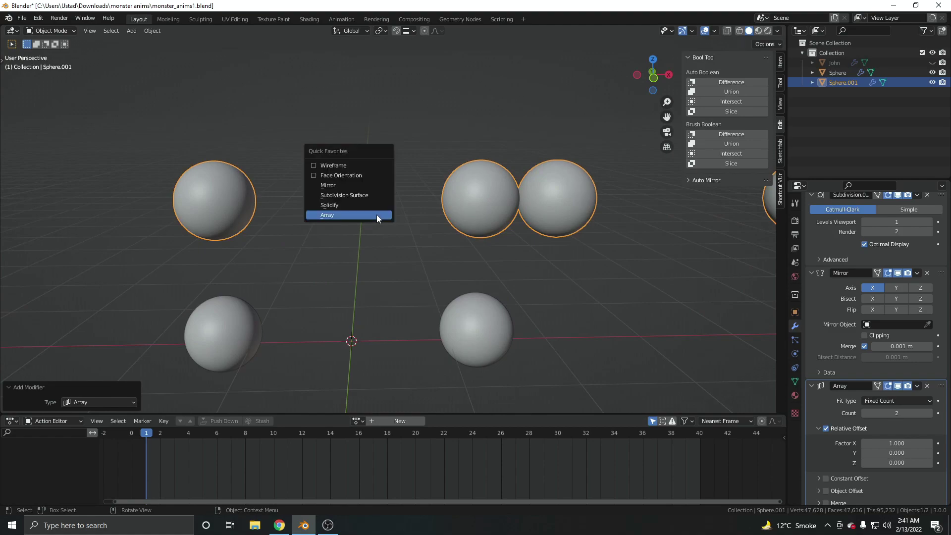
pyautogui.click(342, 176)
pyautogui.scroll(-4, 467, 218)
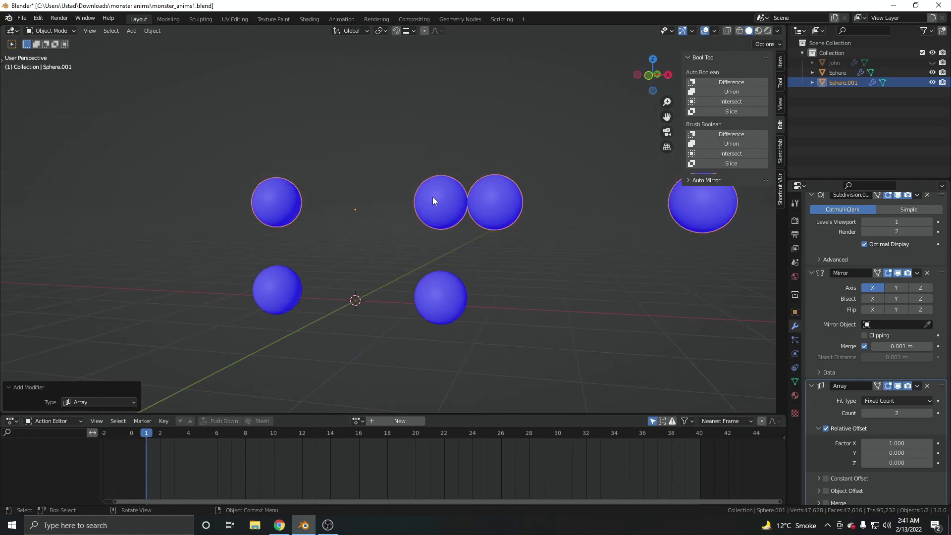
pyautogui.press('q')
pyautogui.click(433, 197)
pyautogui.click(713, 30)
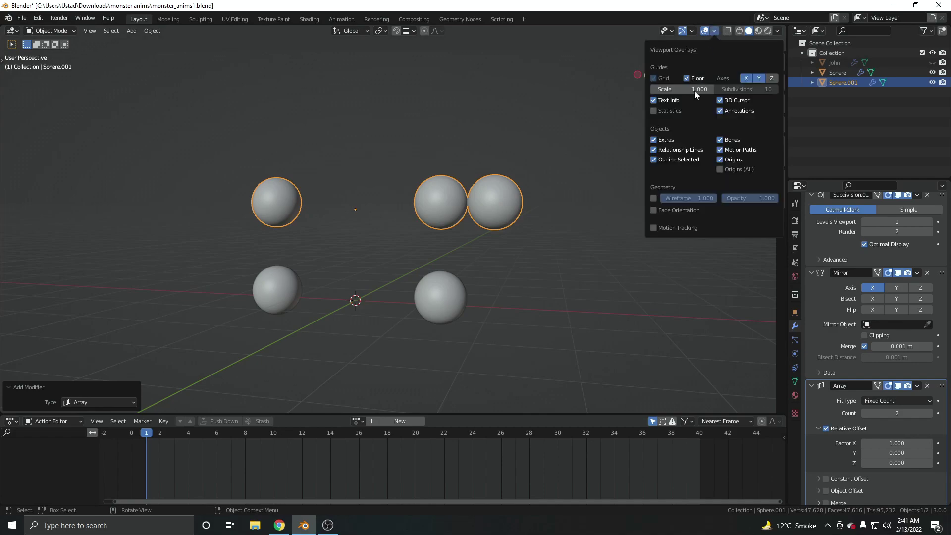
pyautogui.moveTo(400, 237); pyautogui.dragTo(434, 243, button='middle')
# - With nothing selected, toggle the Face Orientation overlay on and off twice more using Quick Favorites
pyautogui.click(406, 206)
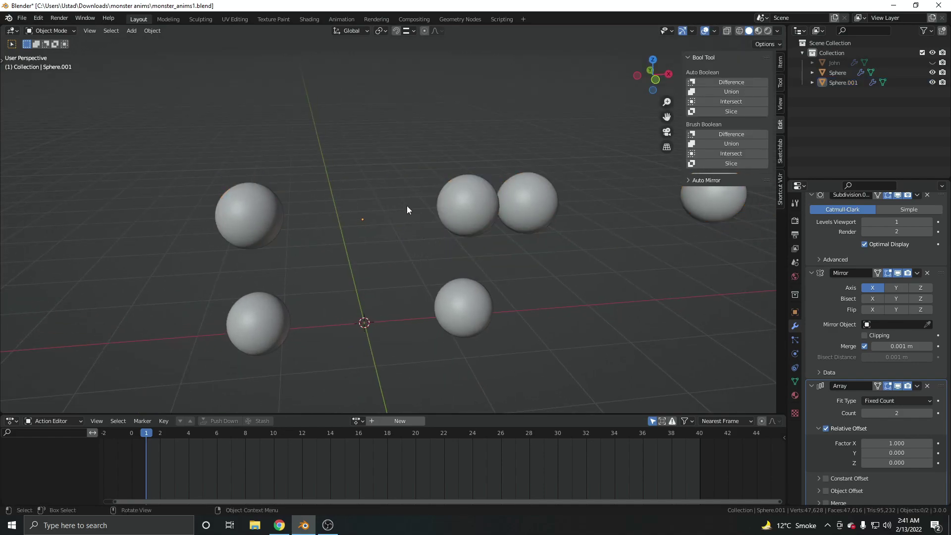
pyautogui.press('q')
pyautogui.click(399, 203)
pyautogui.scroll(-4, 426, 227)
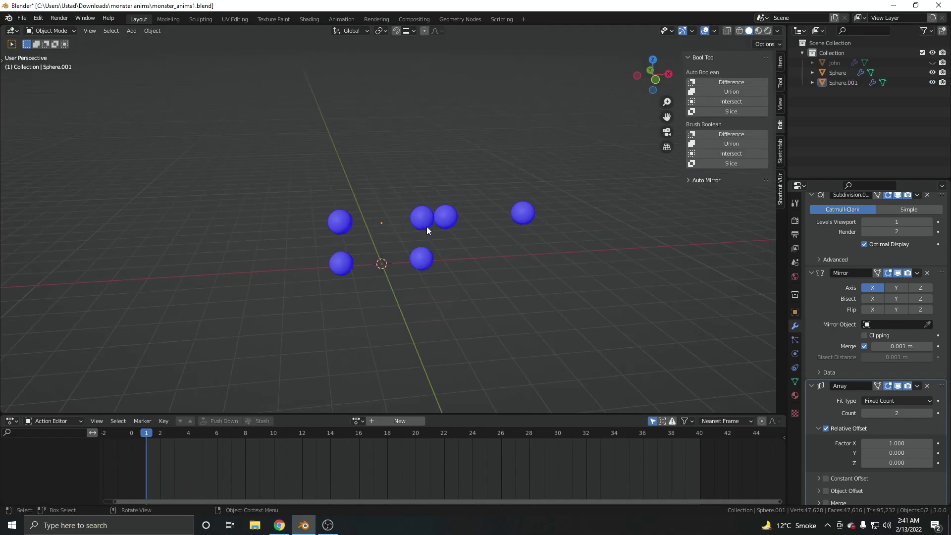
pyautogui.press('q')
pyautogui.click(398, 200)
pyautogui.press('q')
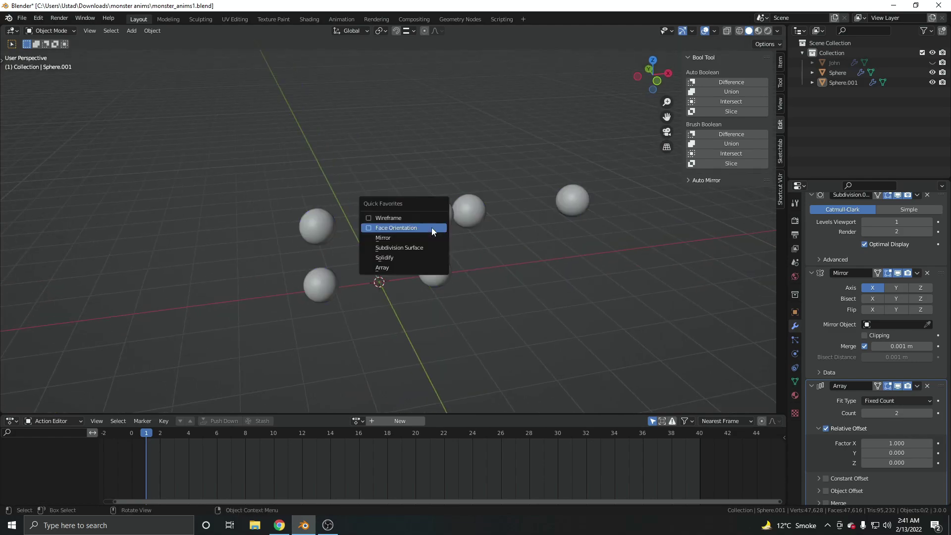
pyautogui.click(428, 231)
pyautogui.press('q')
pyautogui.click(412, 201)
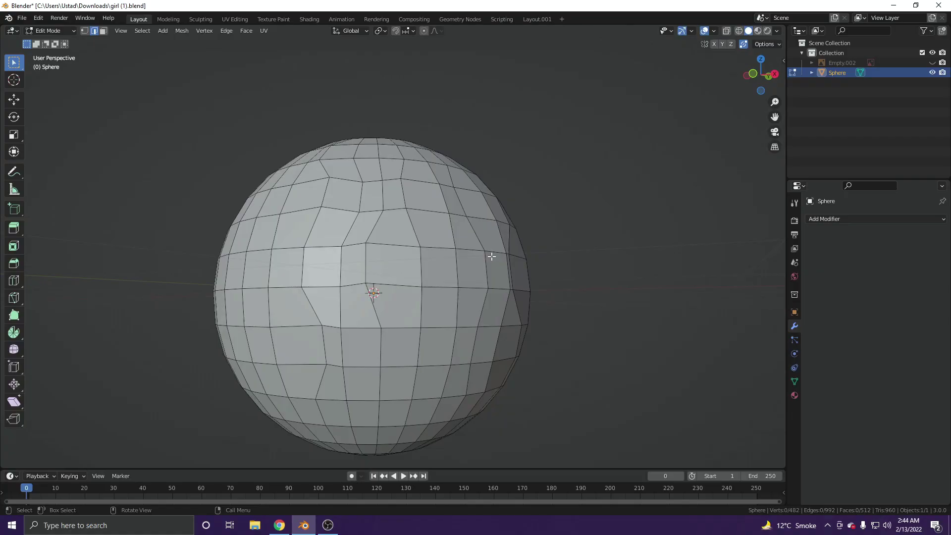
pyautogui.moveTo(403, 196); pyautogui.dragTo(396, 212, button='middle')
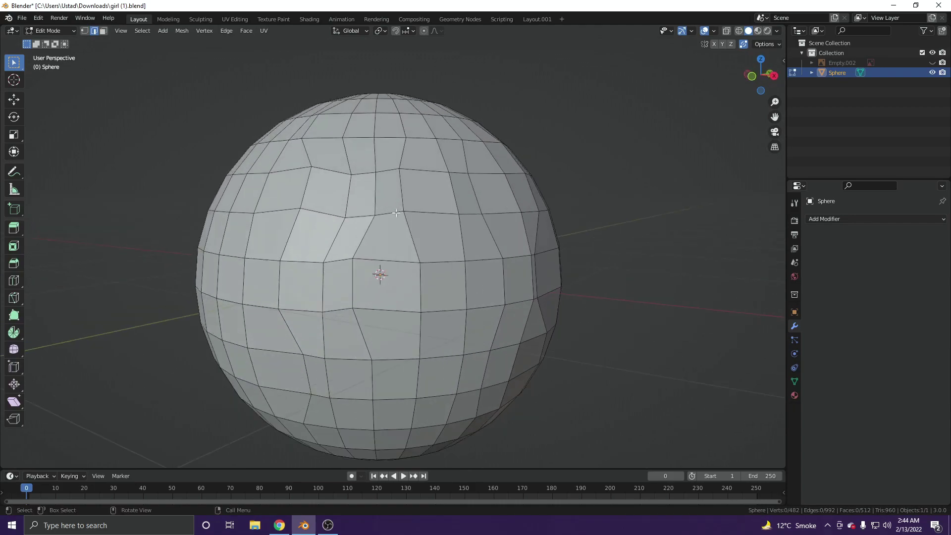
pyautogui.scroll(-4, 391, 188)
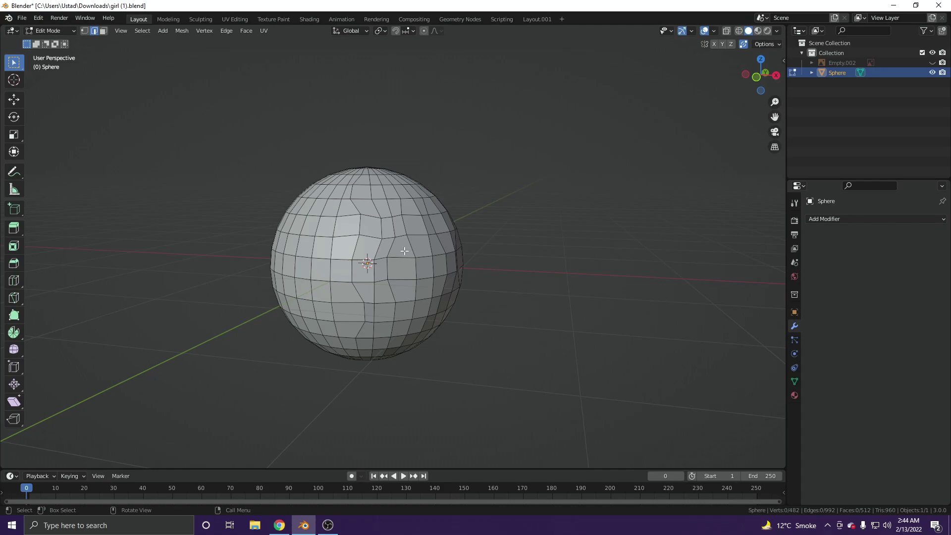
# - Examine the sphere's uneven edge flow up close and switch the sphere from Edit Mode to Object Mode
pyautogui.scroll(1, 411, 248)
pyautogui.moveTo(428, 269)
pyautogui.mouseDown(button='middle')
pyautogui.moveTo(411, 248)
pyautogui.moveTo(433, 278)
pyautogui.mouseUp(button='middle')
pyautogui.scroll(3, 433, 277)
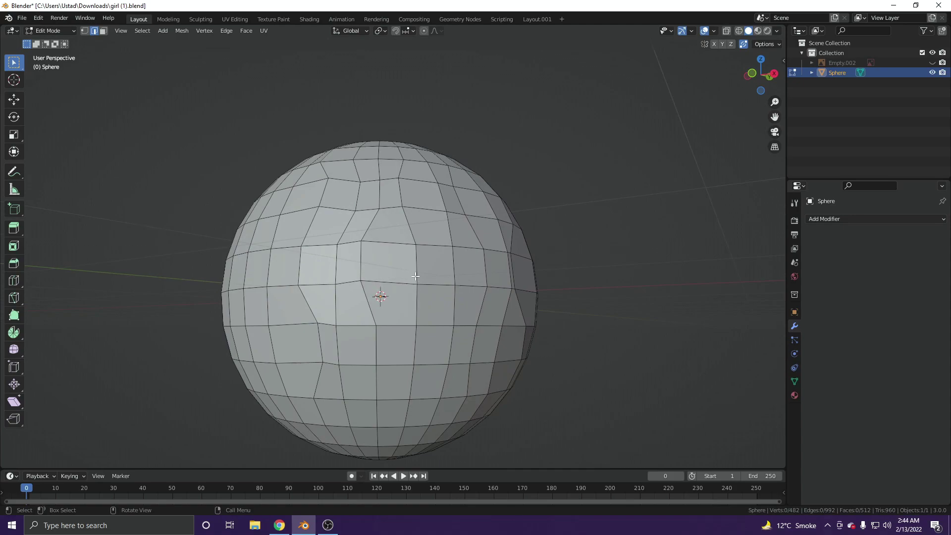
pyautogui.press('Tab')
pyautogui.scroll(-5, 417, 226)
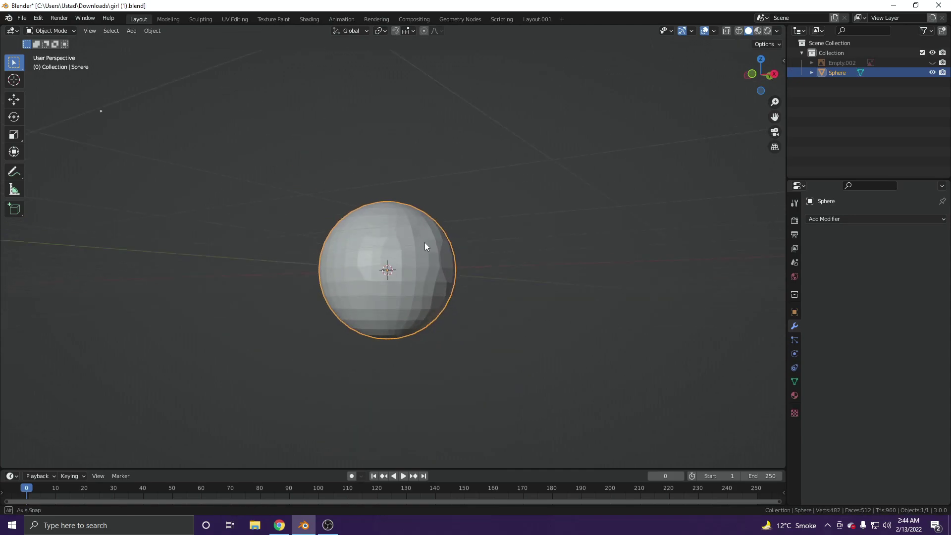
pyautogui.moveTo(424, 246); pyautogui.dragTo(394, 206, button='middle')
pyautogui.hotkey('ctrl', 'Tab')
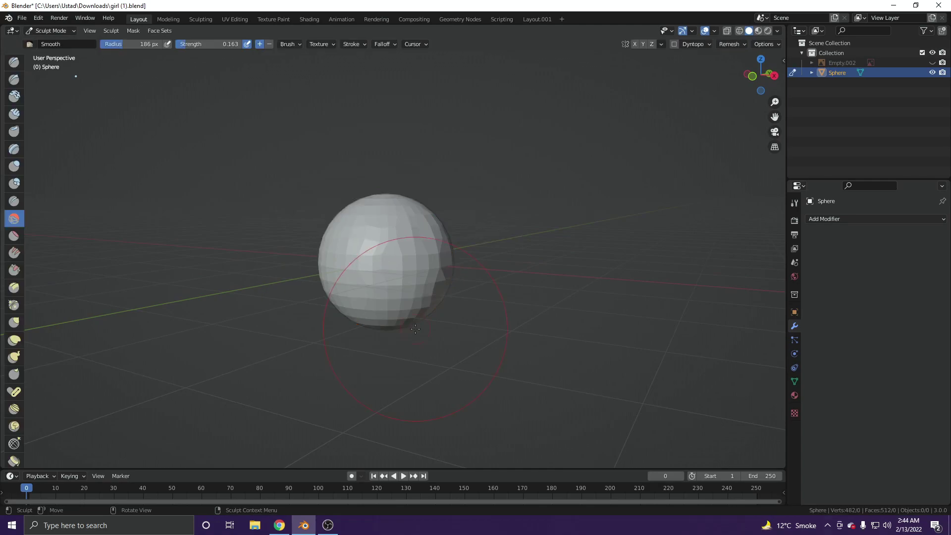
pyautogui.scroll(1, 419, 274)
pyautogui.hotkey('ctrl', 'Tab')
# - Turn the Wireframe overlay on and off from Quick Favorites
pyautogui.press('q')
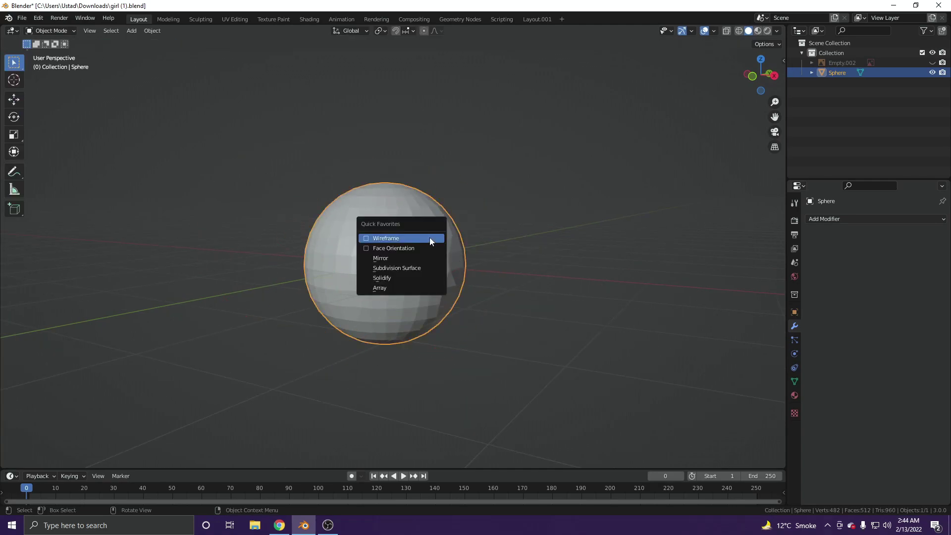
pyautogui.press('q')
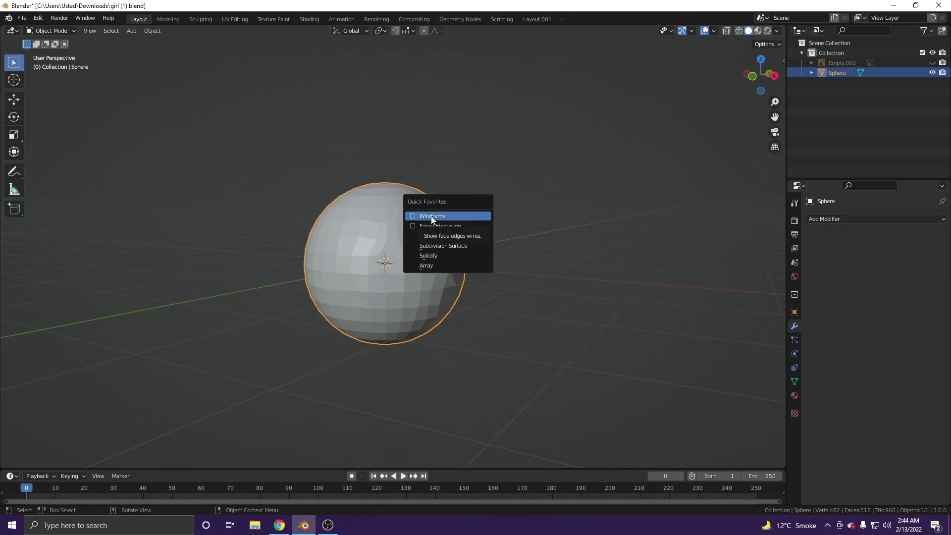
pyautogui.click(434, 217)
pyautogui.press('q')
pyautogui.click(465, 218)
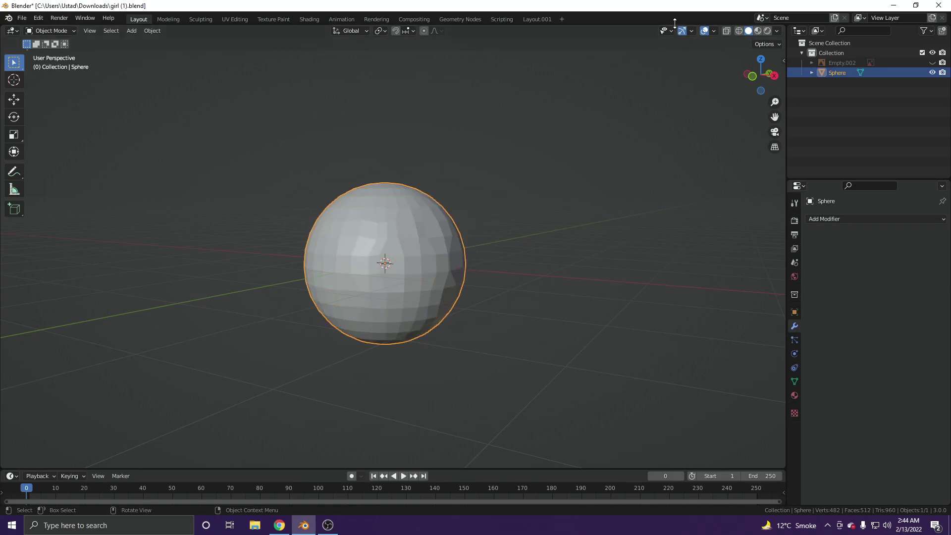
# - Turn the Wireframe option on and off in the viewport overlay settings
pyautogui.click(714, 31)
pyautogui.click(653, 199)
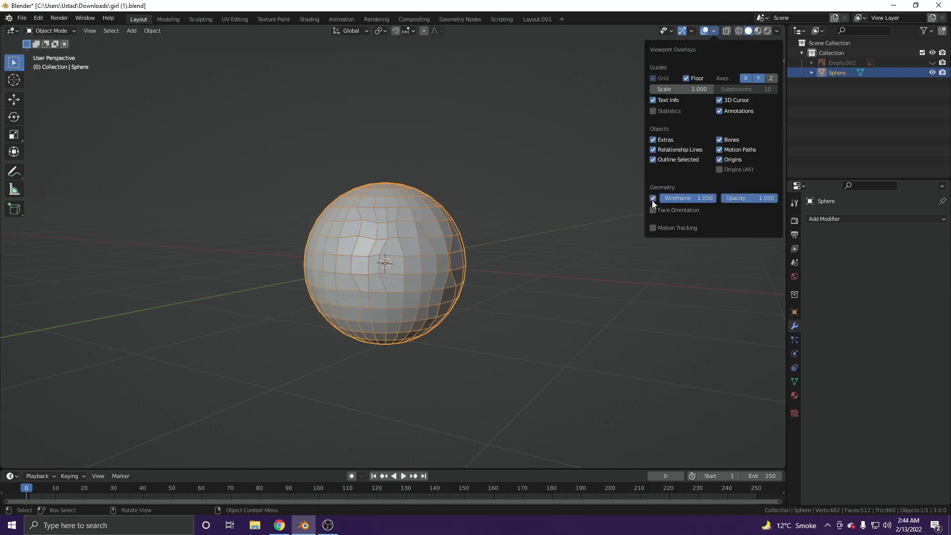
pyautogui.click(652, 199)
# - Turn on the Wireframe overlay from Quick Favorites and switch the sphere to Sculpt Mode
pyautogui.press('q')
pyautogui.click(414, 251)
pyautogui.scroll(1, 410, 266)
pyautogui.moveTo(410, 266)
pyautogui.mouseDown(button='middle')
pyautogui.moveTo(384, 247)
pyautogui.moveTo(399, 280)
pyautogui.mouseUp(button='middle')
pyautogui.hotkey('ctrl', 'Tab')
pyautogui.scroll(3, 402, 296)
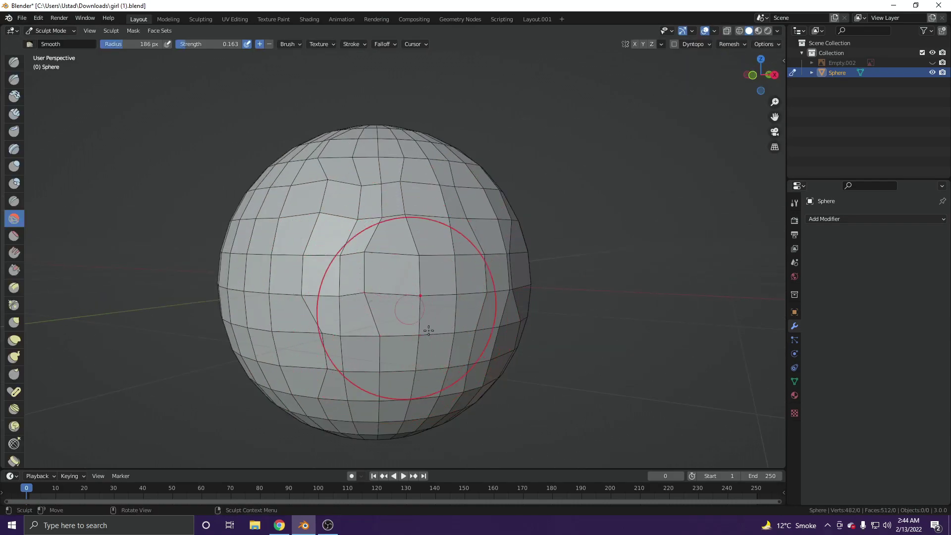
# - Reduce the Smooth brush radius to 141 px for sculpting the sphere
pyautogui.moveTo(356, 322)
pyautogui.mouseDown(button='middle')
pyautogui.moveTo(396, 318)
pyautogui.moveTo(432, 291)
pyautogui.moveTo(403, 304)
pyautogui.mouseUp(button='middle')
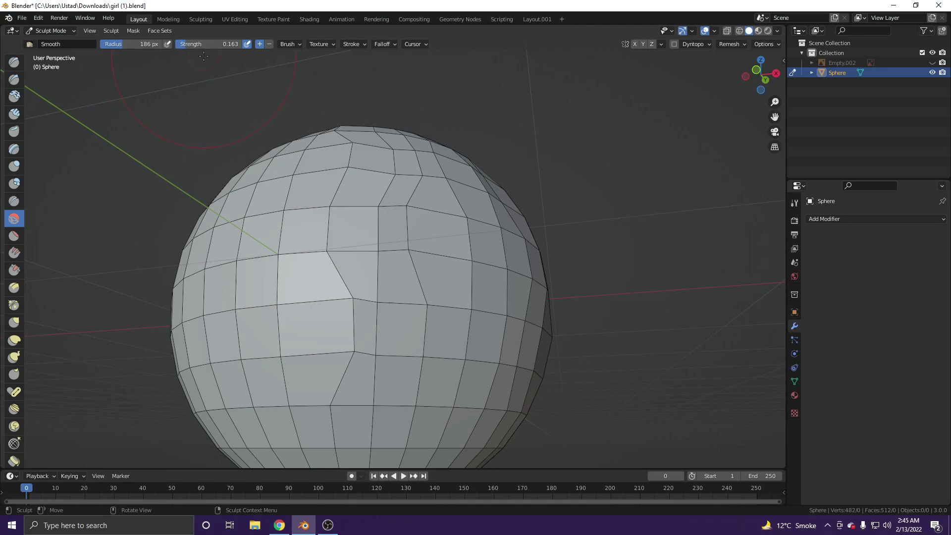
pyautogui.scroll(-6, 419, 189)
pyautogui.moveTo(404, 222); pyautogui.dragTo(395, 257, button='middle')
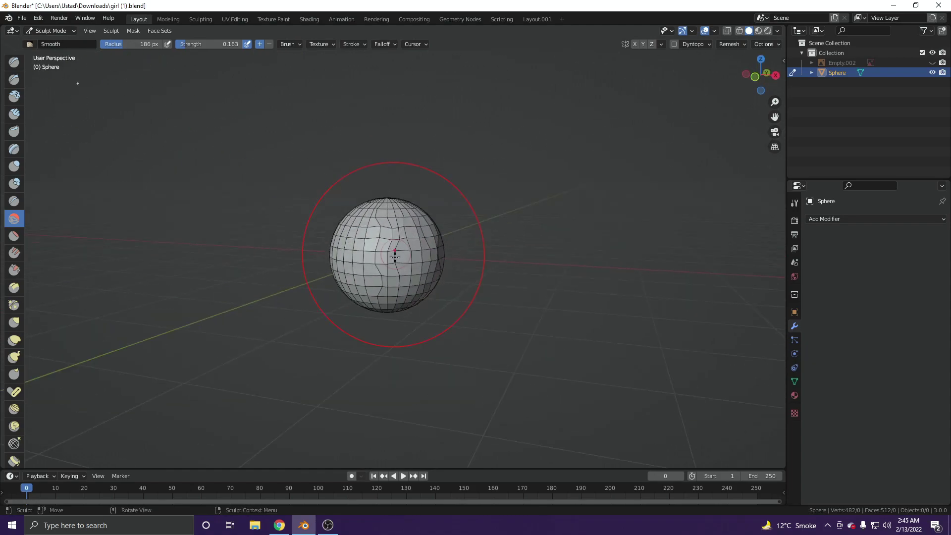
pyautogui.scroll(3, 401, 261)
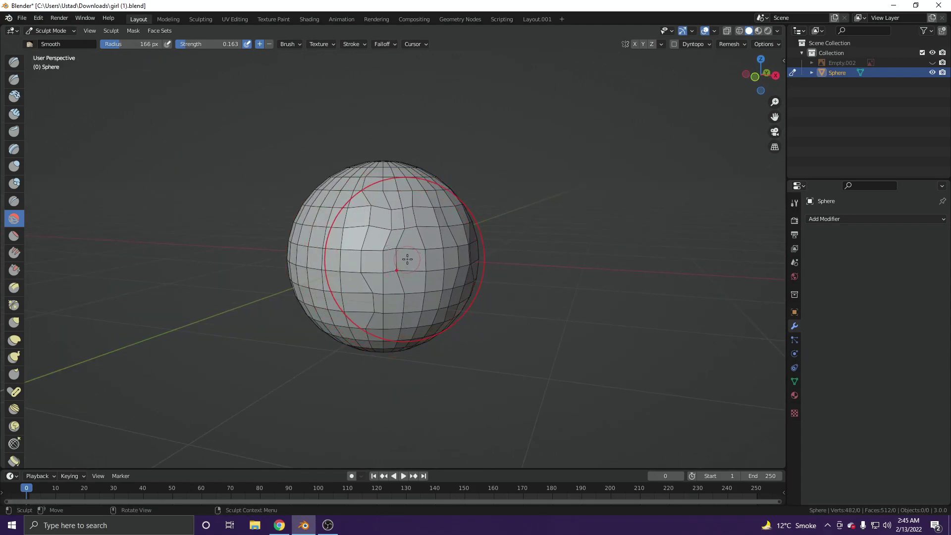
pyautogui.press('f')
pyautogui.click(405, 258)
pyautogui.press('f')
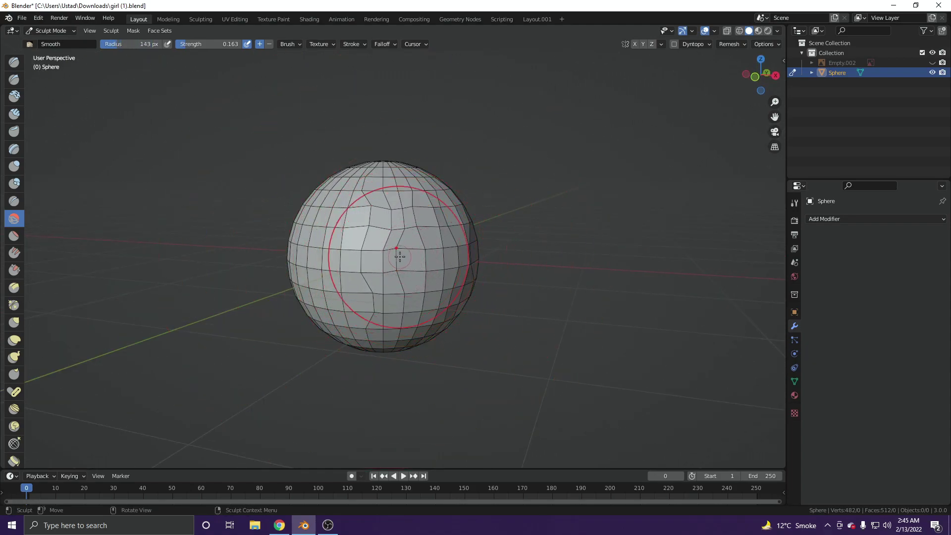
pyautogui.click(390, 259)
pyautogui.press('[')
pyautogui.press('[')
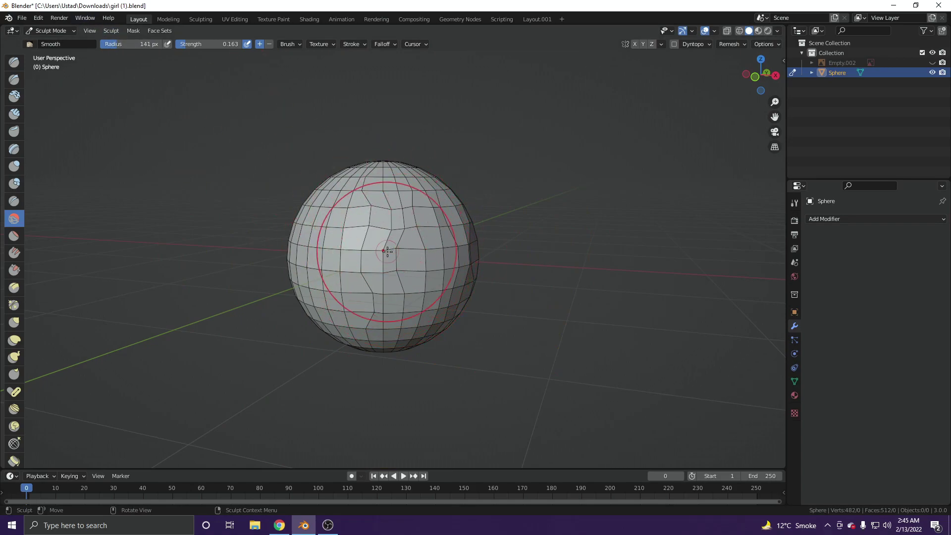
# - Even out the sphere's irregular edge loops with Smooth brush strokes across its surface and around its sides
pyautogui.scroll(1, 399, 257)
pyautogui.moveTo(400, 257); pyautogui.dragTo(393, 222, button='middle')
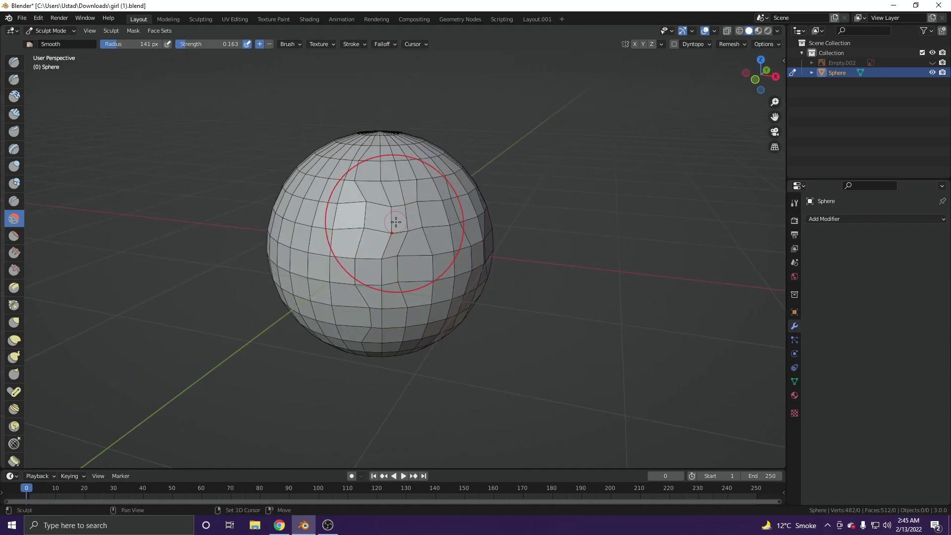
pyautogui.moveTo(395, 222)
pyautogui.keyDown('shift'); pyautogui.mouseDown()
pyautogui.moveTo(364, 185)
pyautogui.moveTo(366, 197)
pyautogui.moveTo(407, 212)
pyautogui.moveTo(368, 208)
pyautogui.moveTo(414, 164)
pyautogui.moveTo(357, 214)
pyautogui.moveTo(397, 262)
pyautogui.moveTo(363, 309)
pyautogui.mouseUp(); pyautogui.keyUp('shift')
pyautogui.moveTo(363, 309)
pyautogui.mouseDown(button='middle')
pyautogui.moveTo(382, 297)
pyautogui.moveTo(350, 322)
pyautogui.mouseUp(button='middle')
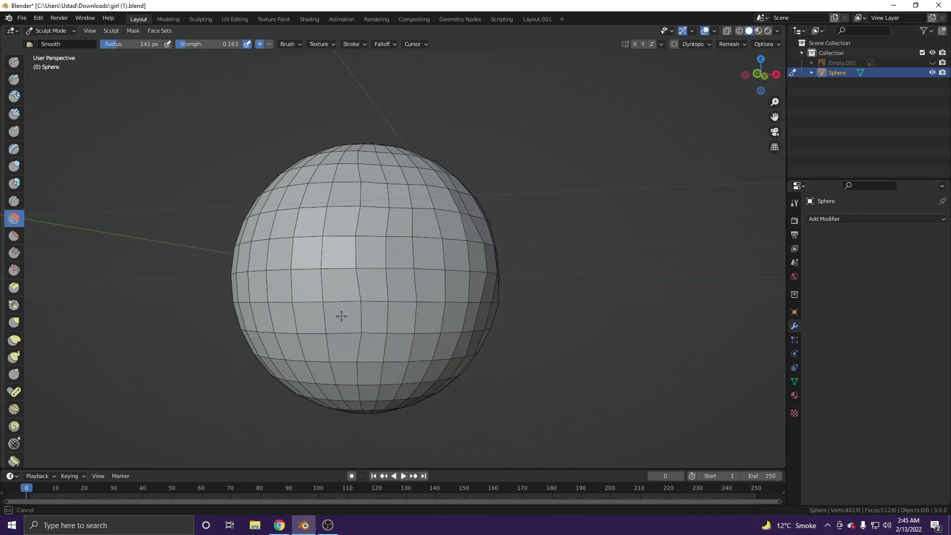
pyautogui.moveTo(369, 205)
pyautogui.keyDown('shift'); pyautogui.mouseDown()
pyautogui.moveTo(380, 186)
pyautogui.moveTo(364, 213)
pyautogui.mouseUp(); pyautogui.keyUp('shift')
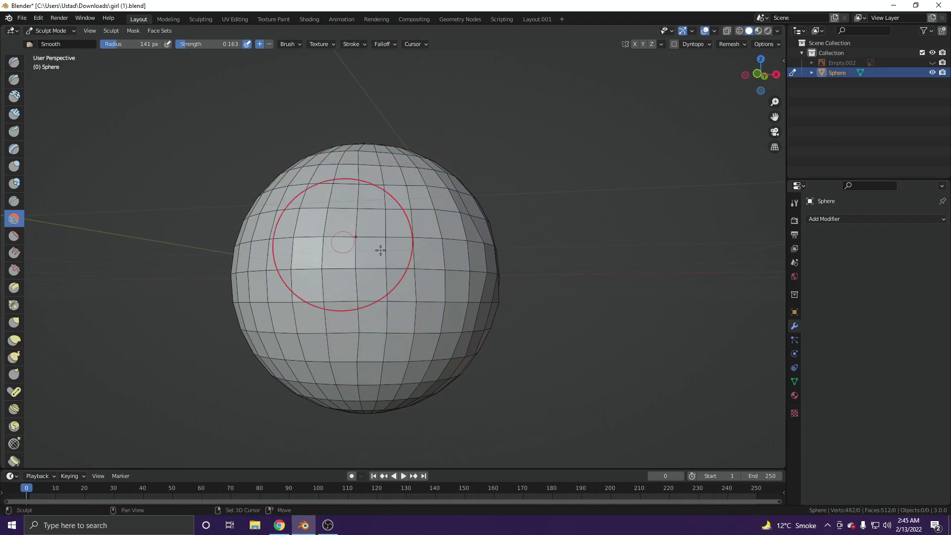
pyautogui.moveTo(414, 262); pyautogui.dragTo(358, 271, button='middle')
pyautogui.moveTo(453, 255)
pyautogui.mouseDown()
pyautogui.moveTo(530, 257)
pyautogui.moveTo(534, 277)
pyautogui.mouseUp()
pyautogui.moveTo(539, 283); pyautogui.dragTo(512, 252, button='middle')
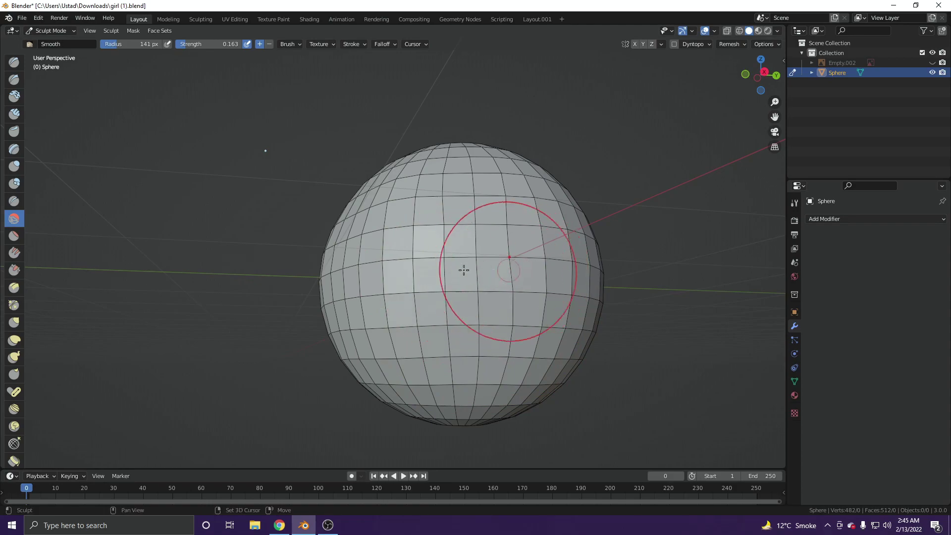
pyautogui.moveTo(417, 234); pyautogui.dragTo(405, 273, button='middle')
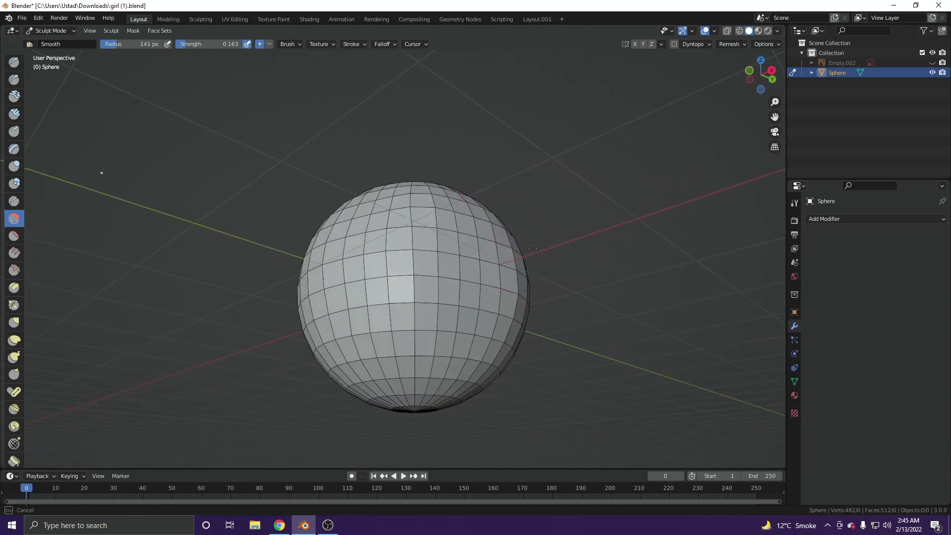
pyautogui.scroll(-3, 453, 308)
pyautogui.moveTo(478, 267)
pyautogui.mouseDown(button='middle')
pyautogui.moveTo(453, 284)
pyautogui.moveTo(452, 252)
pyautogui.moveTo(441, 247)
pyautogui.moveTo(461, 221)
pyautogui.moveTo(507, 224)
pyautogui.moveTo(439, 155)
pyautogui.moveTo(499, 204)
pyautogui.mouseUp(button='middle')
pyautogui.scroll(3, 437, 244)
pyautogui.press('Delete')
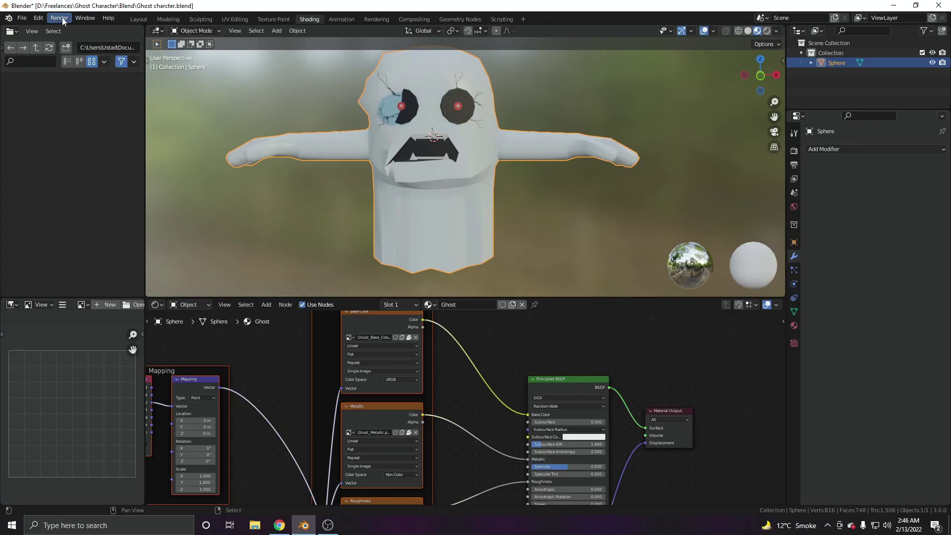
# - Search the add-ons in Preferences for "AUTO" and check that Mesh: Auto Mirror is enabled
pyautogui.click(38, 18)
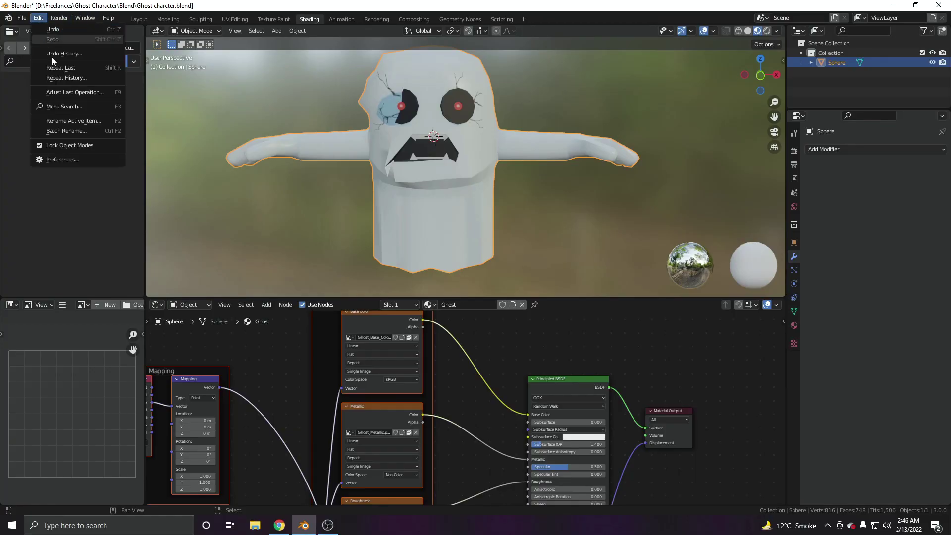
pyautogui.click(70, 161)
pyautogui.click(275, 57)
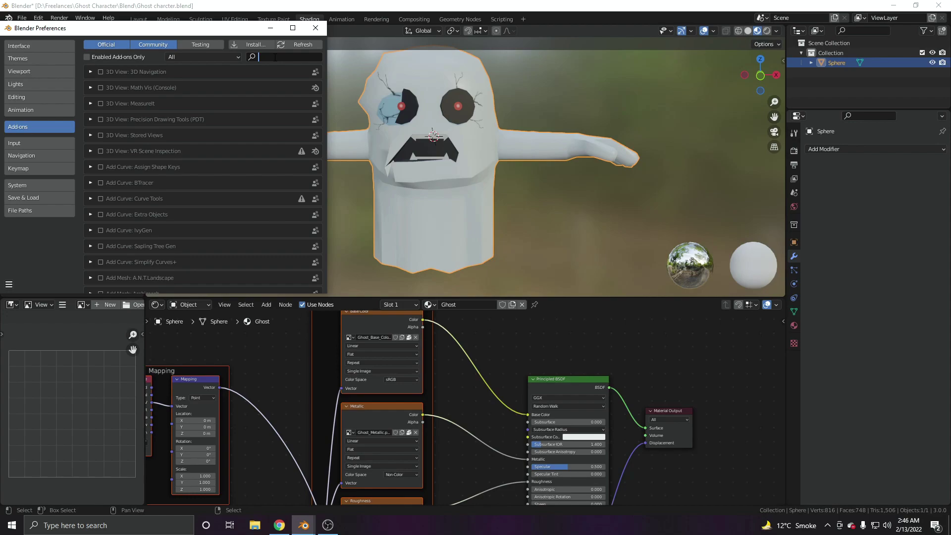
pyautogui.write('AUTO')
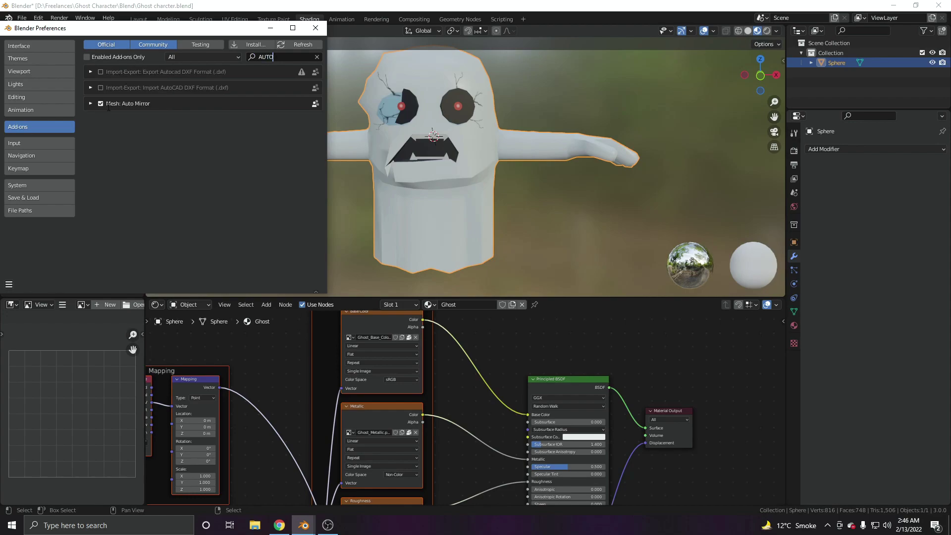
pyautogui.click(316, 28)
# - Examine the ghost character's asymmetrical mesh from the front view in Object Mode and Edit Mode
pyautogui.click(501, 206)
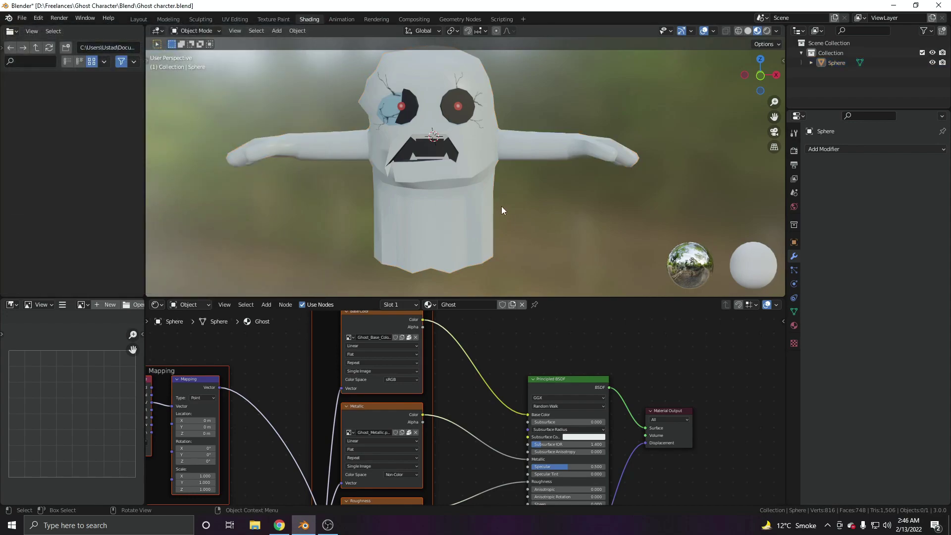
pyautogui.moveTo(470, 198); pyautogui.dragTo(480, 216, button='middle')
pyautogui.click(498, 194)
pyautogui.scroll(1, 480, 216)
pyautogui.scroll(-3, 480, 217)
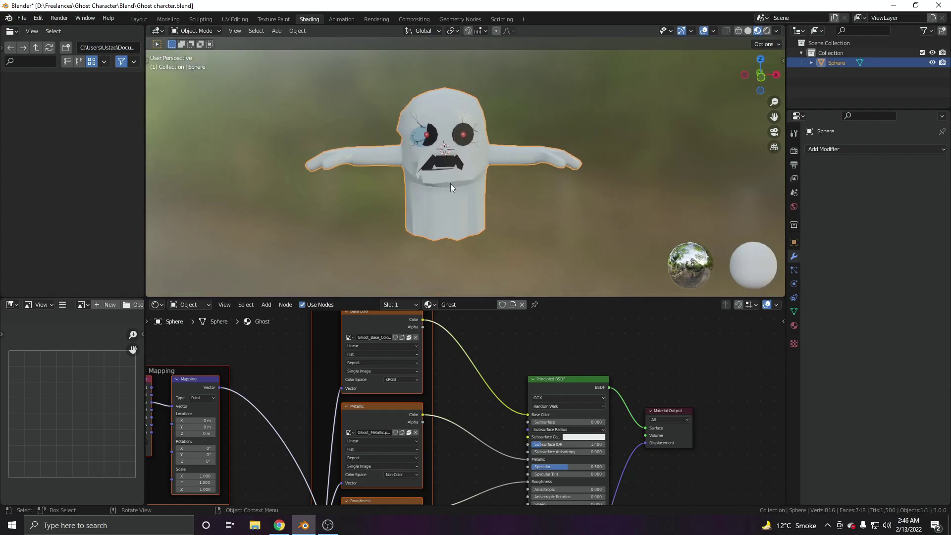
pyautogui.press('KP_1')
pyautogui.scroll(2, 456, 186)
pyautogui.press('Tab')
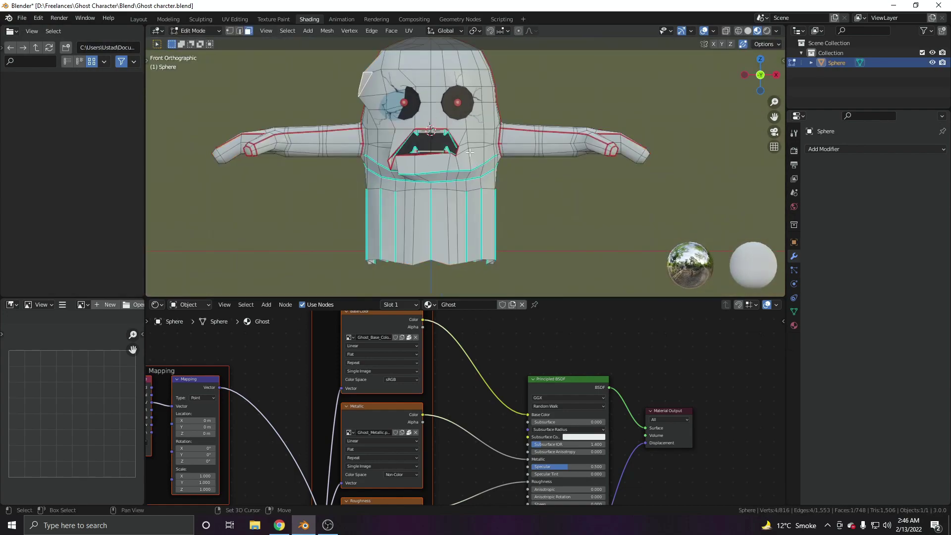
pyautogui.keyDown('shift'); pyautogui.moveTo(469, 152); pyautogui.dragTo(503, 174, button='middle'); pyautogui.keyUp('shift')
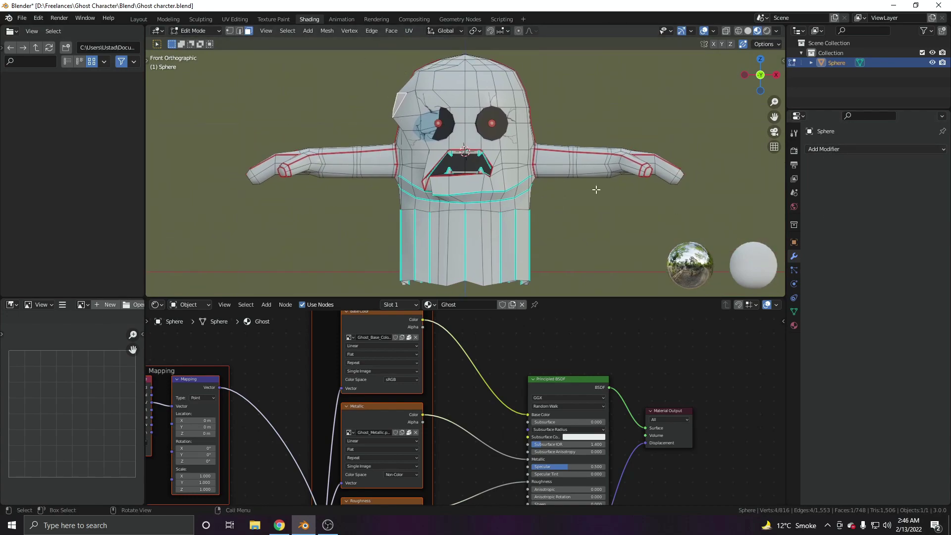
pyautogui.press('Tab')
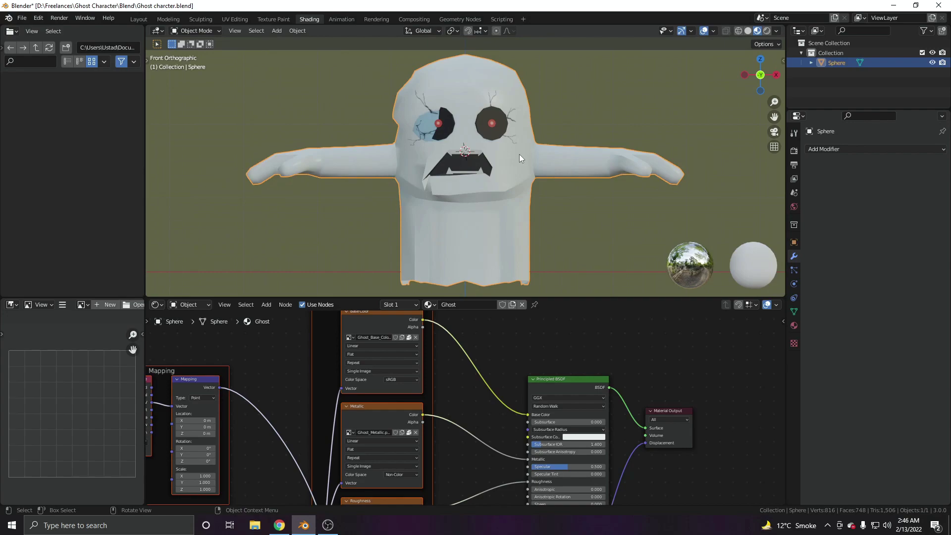
# - Apply AutoMirror to the ghost character on the X axis with Positive orientation and inspect the mesh in Edit Mode
pyautogui.press('n')
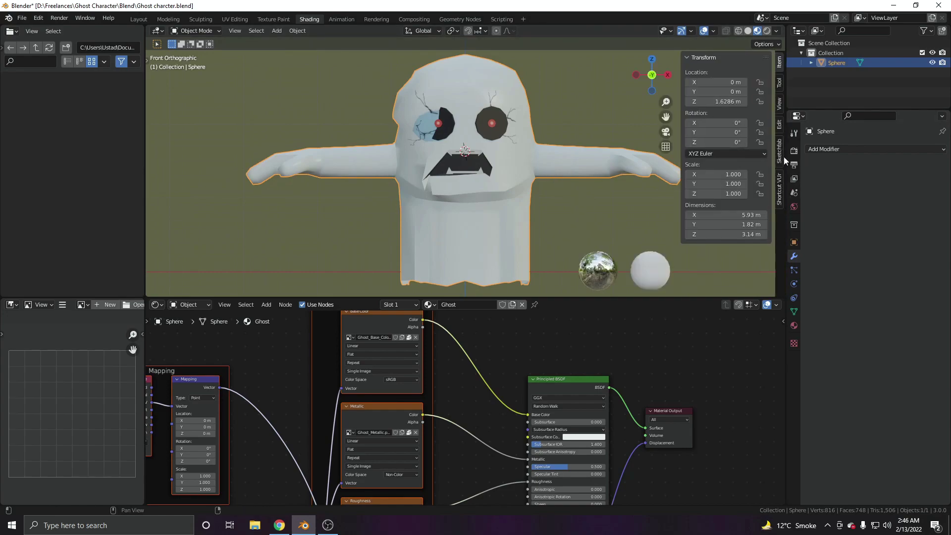
pyautogui.click(779, 125)
pyautogui.click(694, 71)
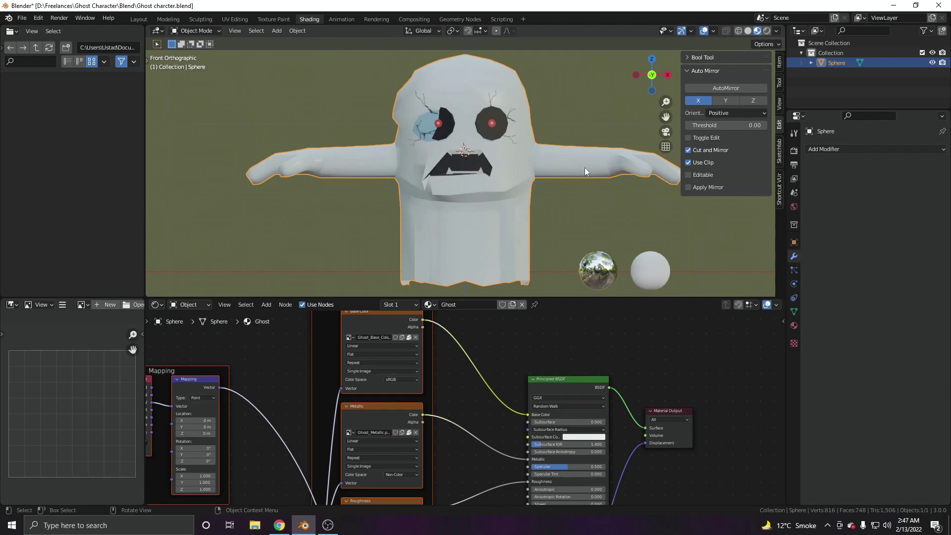
pyautogui.click(724, 90)
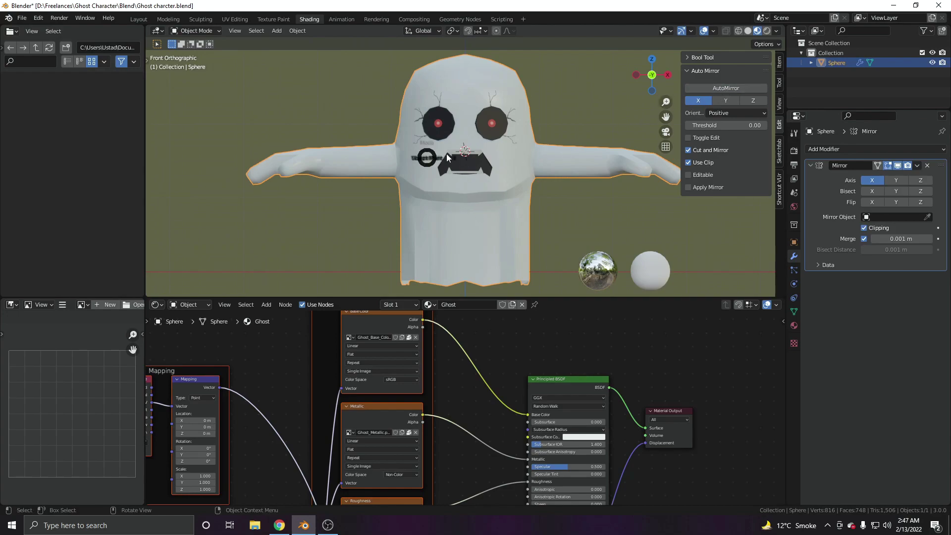
pyautogui.press('Tab')
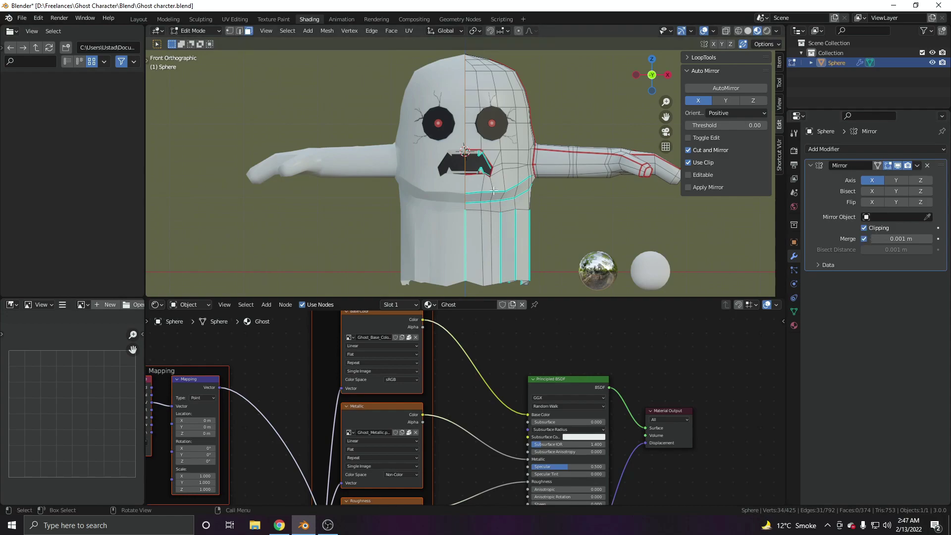
pyautogui.press('Tab')
pyautogui.scroll(-3, 527, 177)
pyautogui.moveTo(527, 177)
pyautogui.mouseDown(button='middle')
pyautogui.moveTo(509, 192)
pyautogui.moveTo(522, 184)
pyautogui.mouseUp(button='middle')
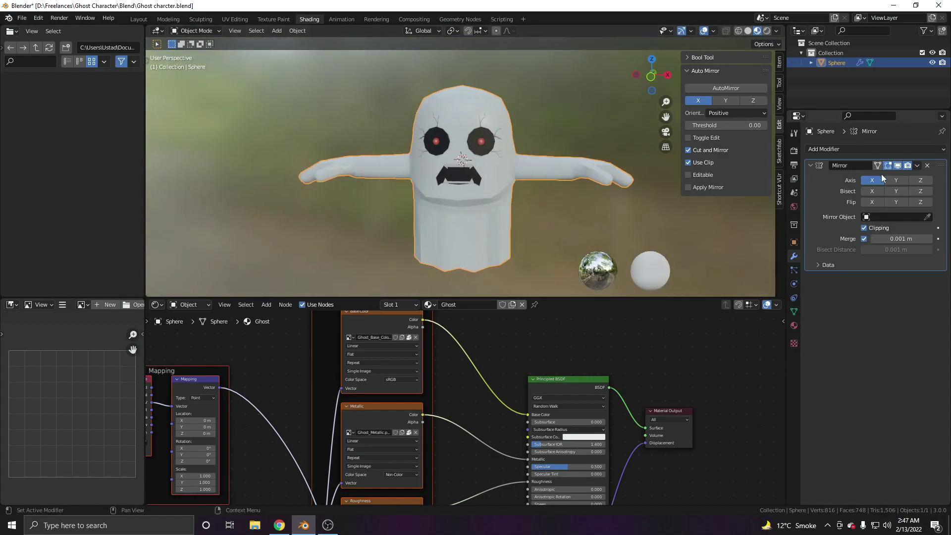
# - Remove the ghost character's Mirror modifier and run AutoMirror on the X axis again
pyautogui.click(927, 165)
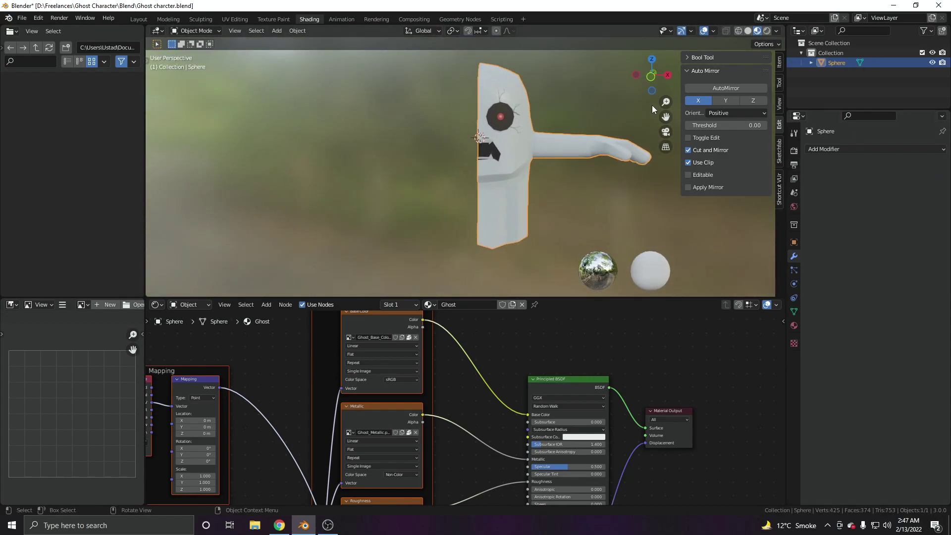
pyautogui.click(740, 90)
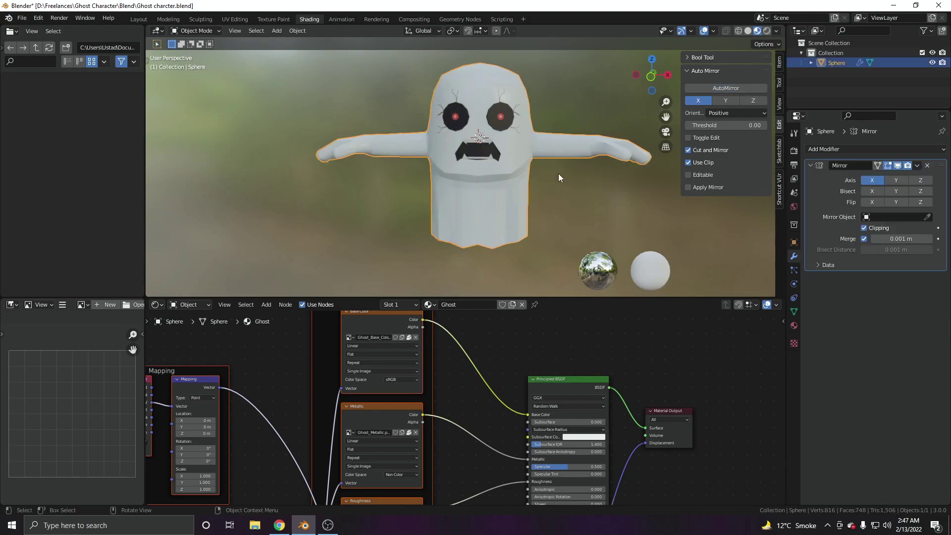